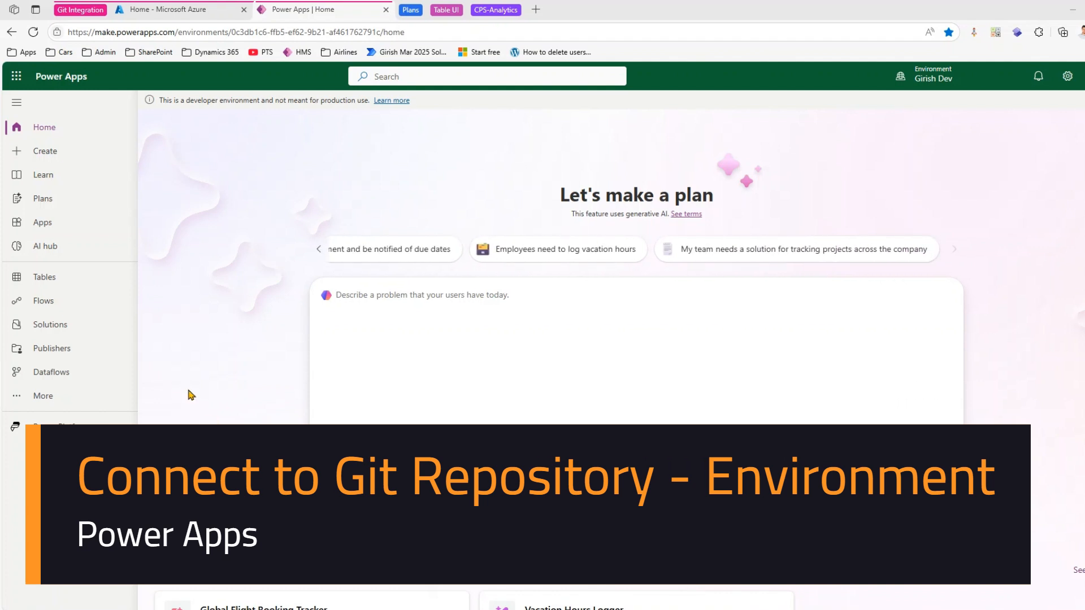
# - Open the solutions list of the development environment and review each solution's source control status
pyautogui.click(97, 328)
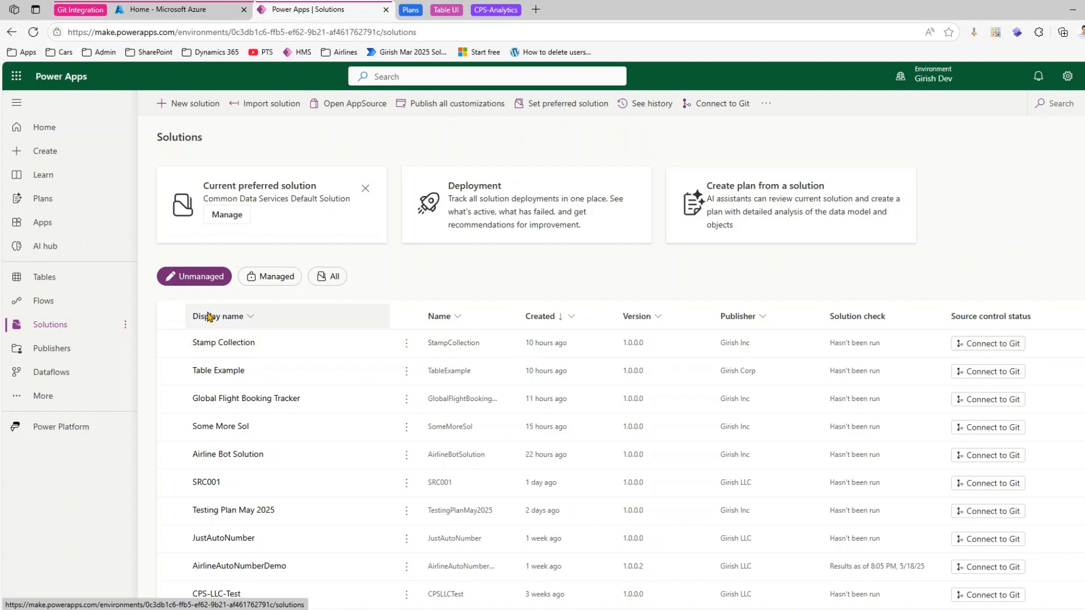
pyautogui.scroll(-5, 724, 467)
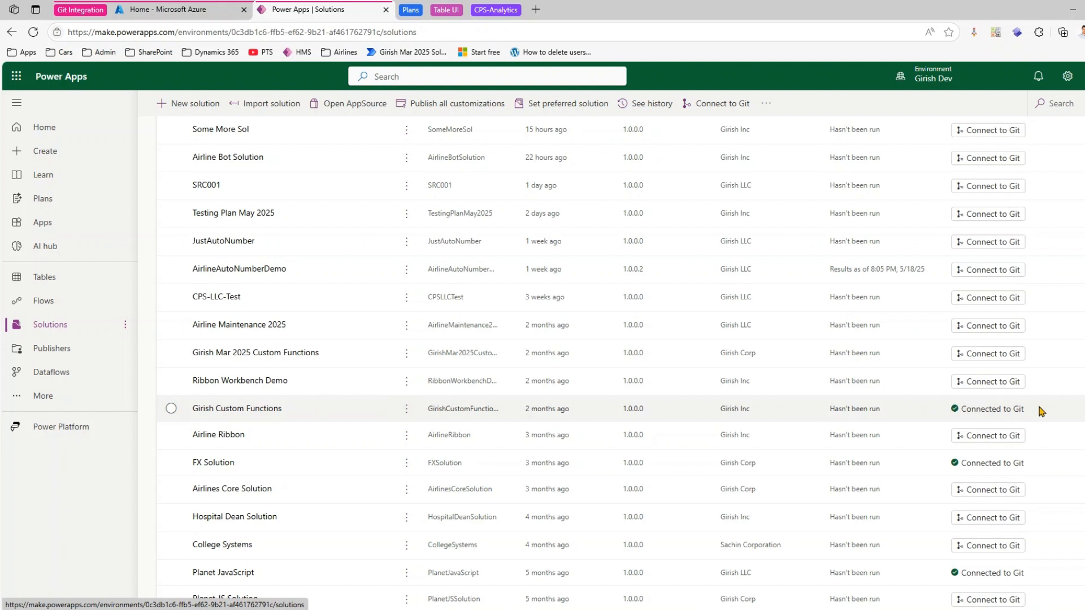
pyautogui.click(957, 408)
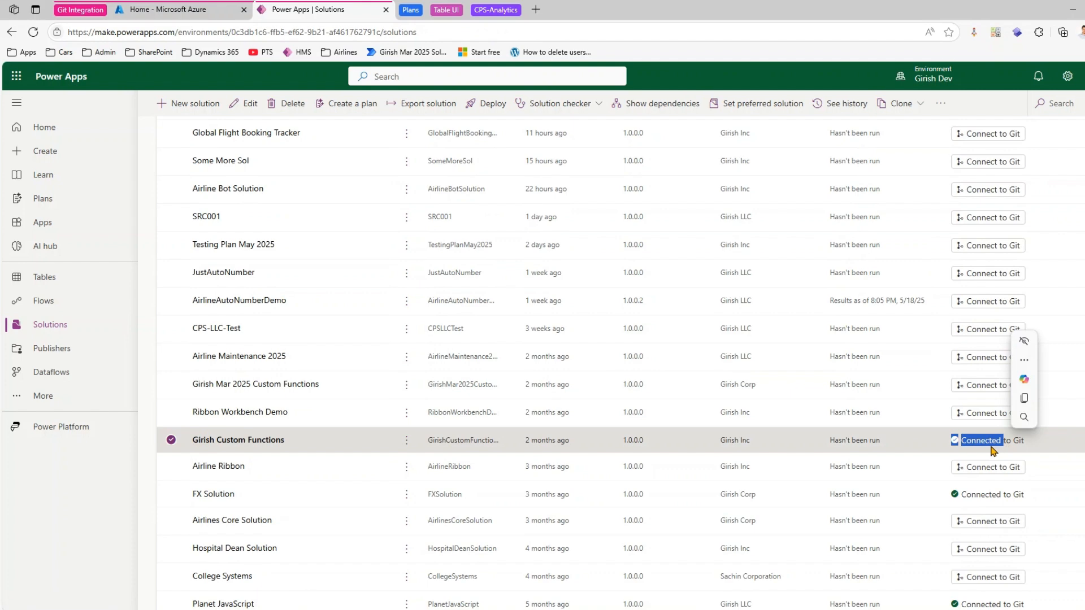
pyautogui.scroll(-4, 497, 446)
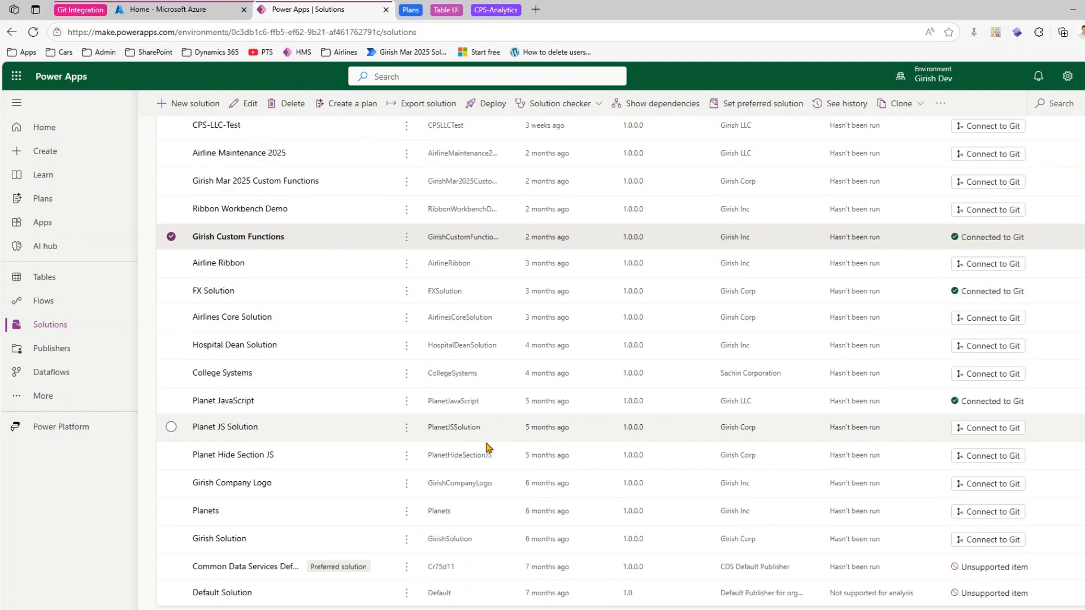
pyautogui.scroll(8, 446, 435)
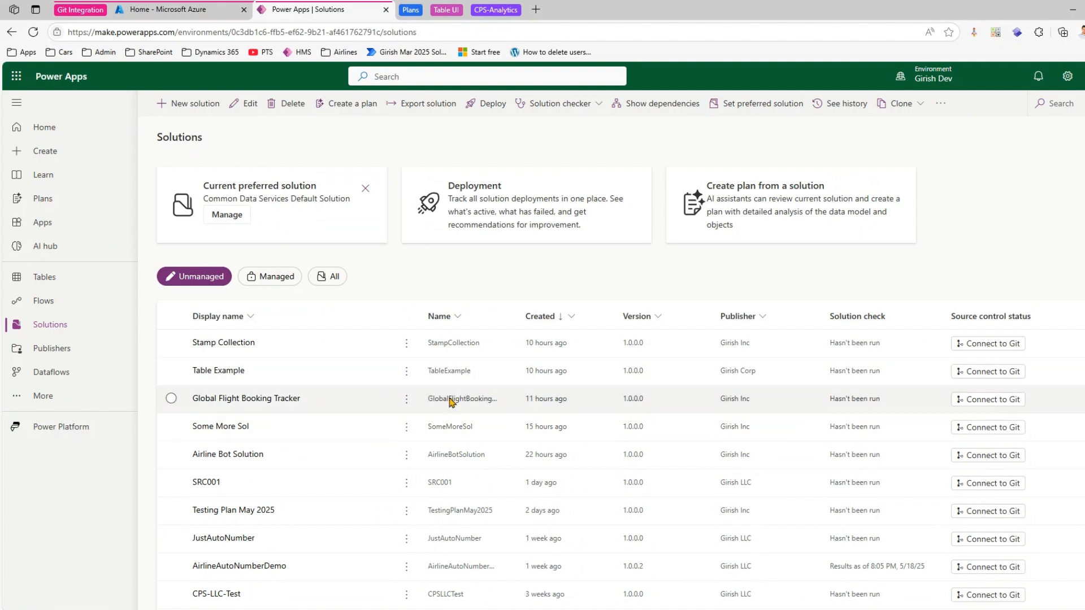
# - Switch the Power Apps environment from development to the UAT environment
pyautogui.click(954, 82)
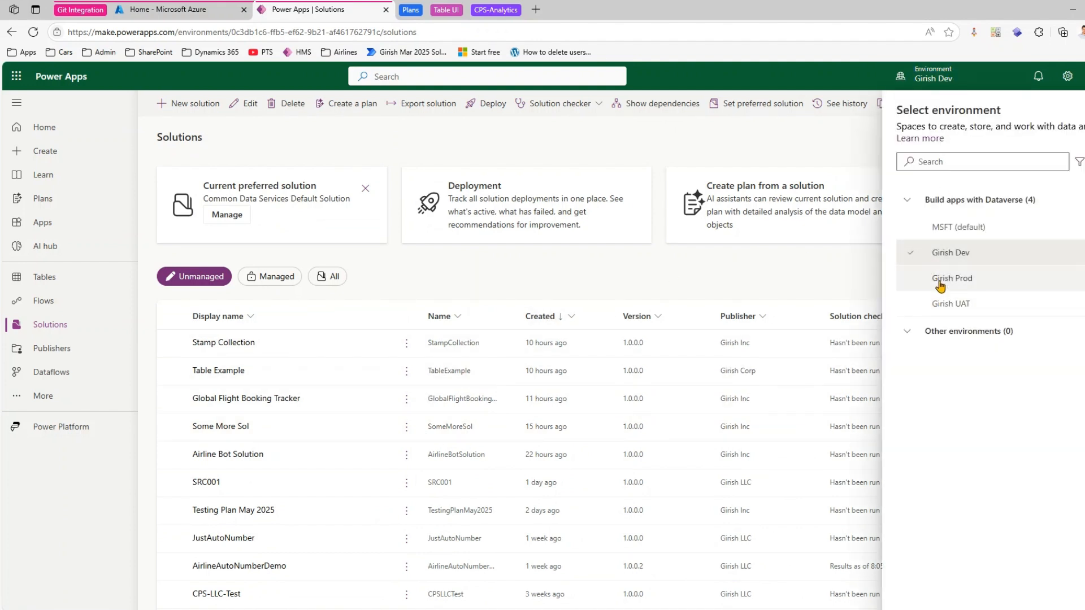
pyautogui.moveTo(940, 286)
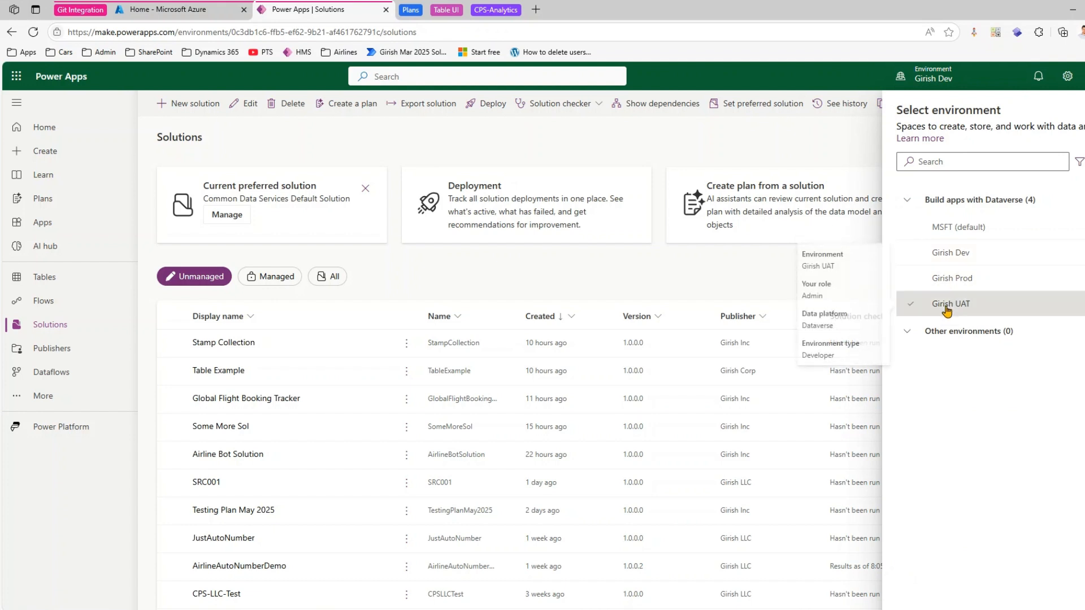
pyautogui.click(943, 306)
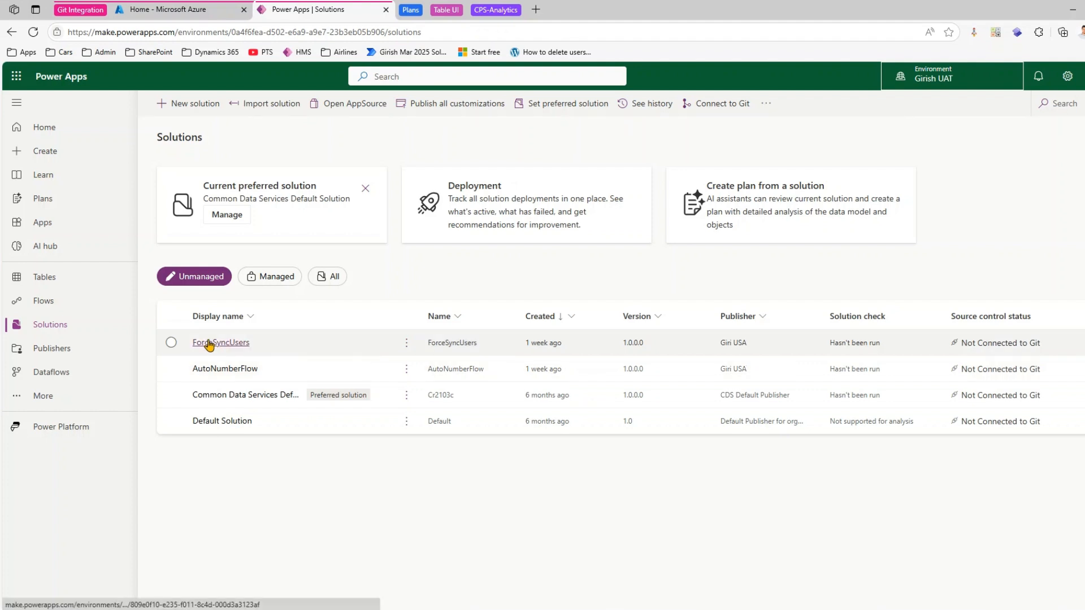
# - Look through the available commands of the ForceSyncUsers solution for a Git connection option, and deselect the solution
pyautogui.click(171, 343)
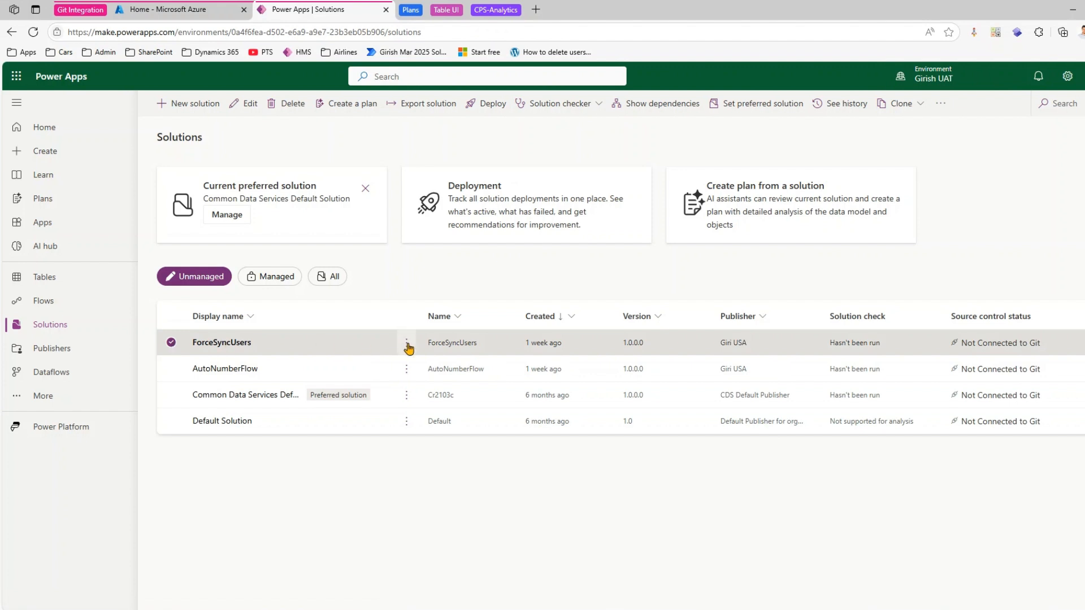
pyautogui.click(407, 344)
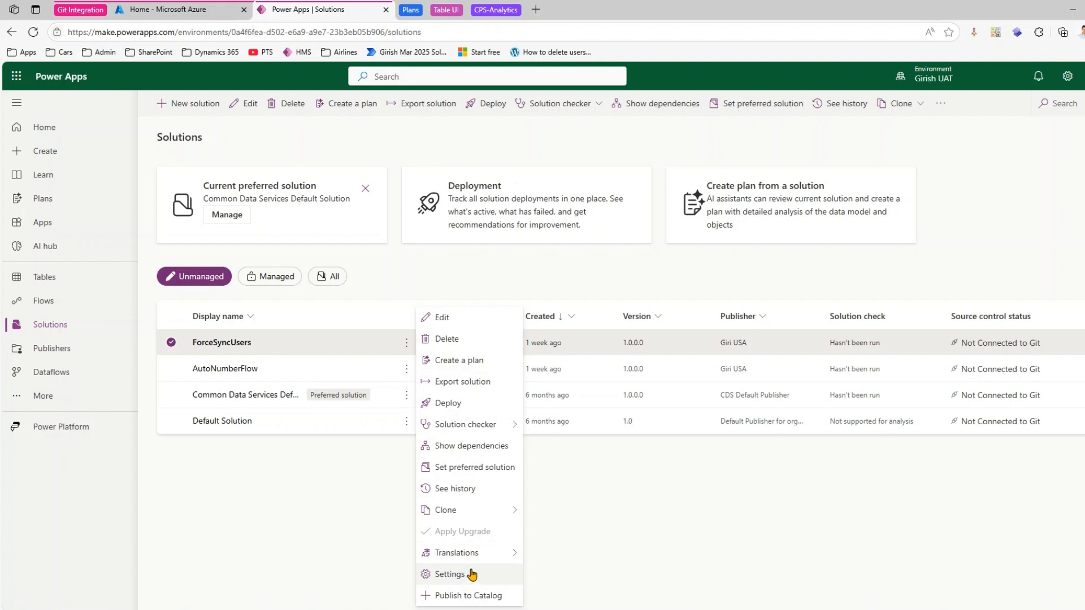
pyautogui.moveTo(485, 429)
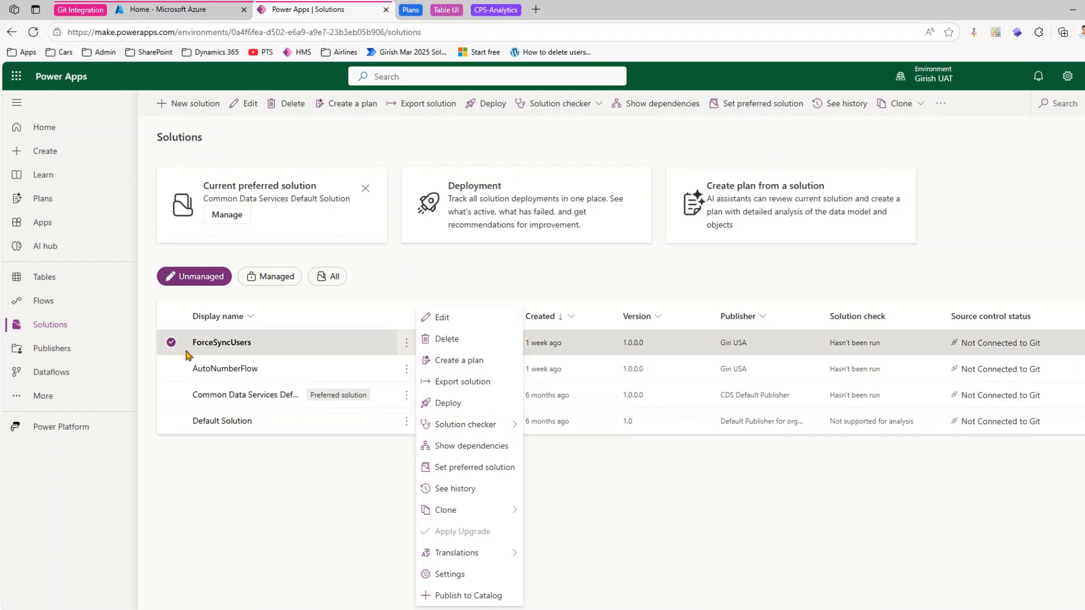
pyautogui.click(553, 146)
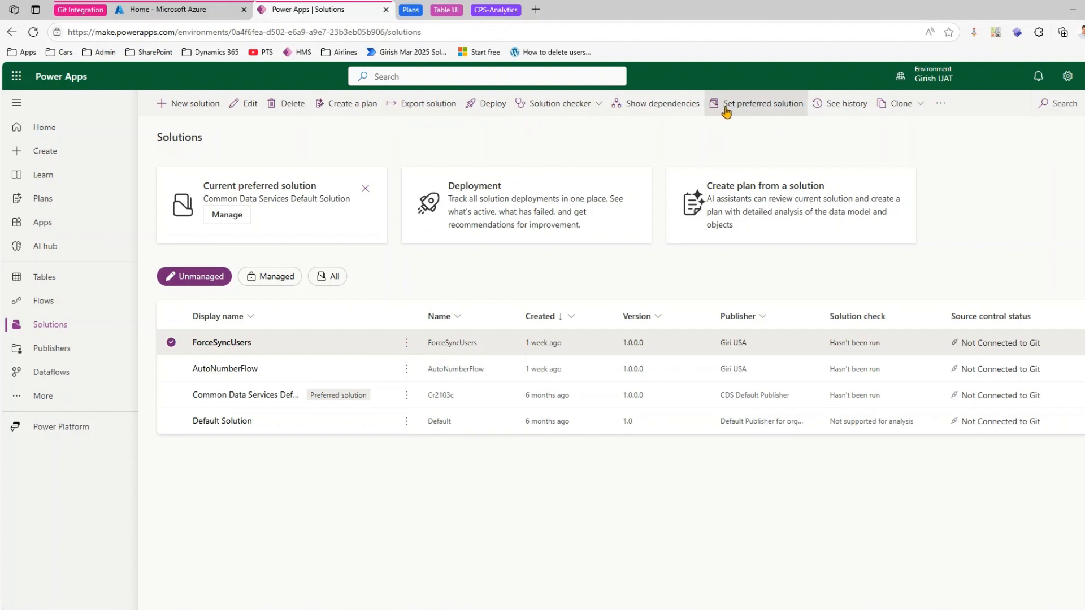
pyautogui.click(940, 105)
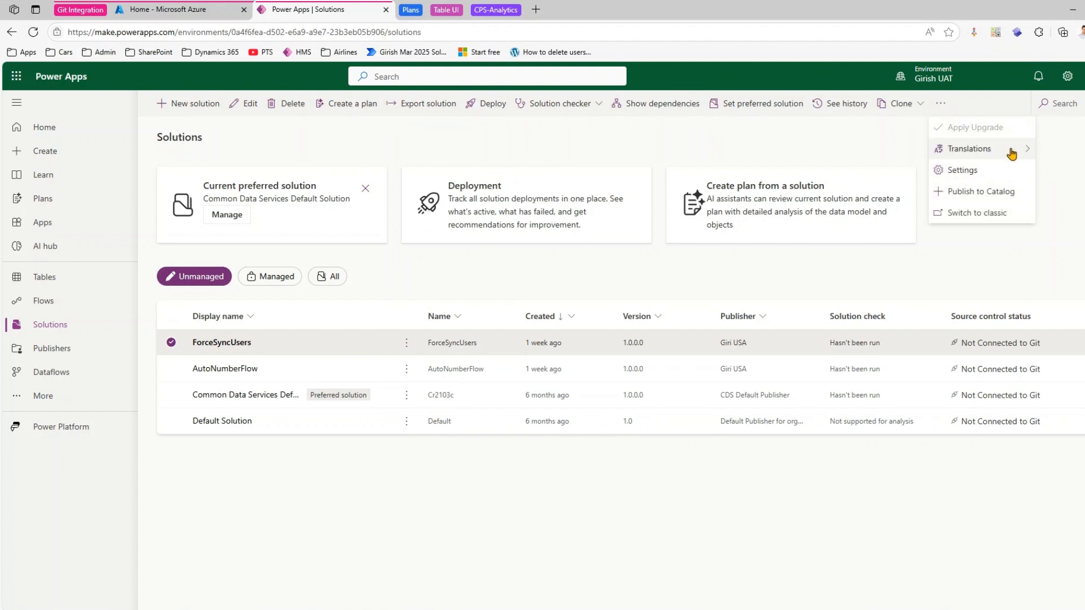
pyautogui.click(536, 281)
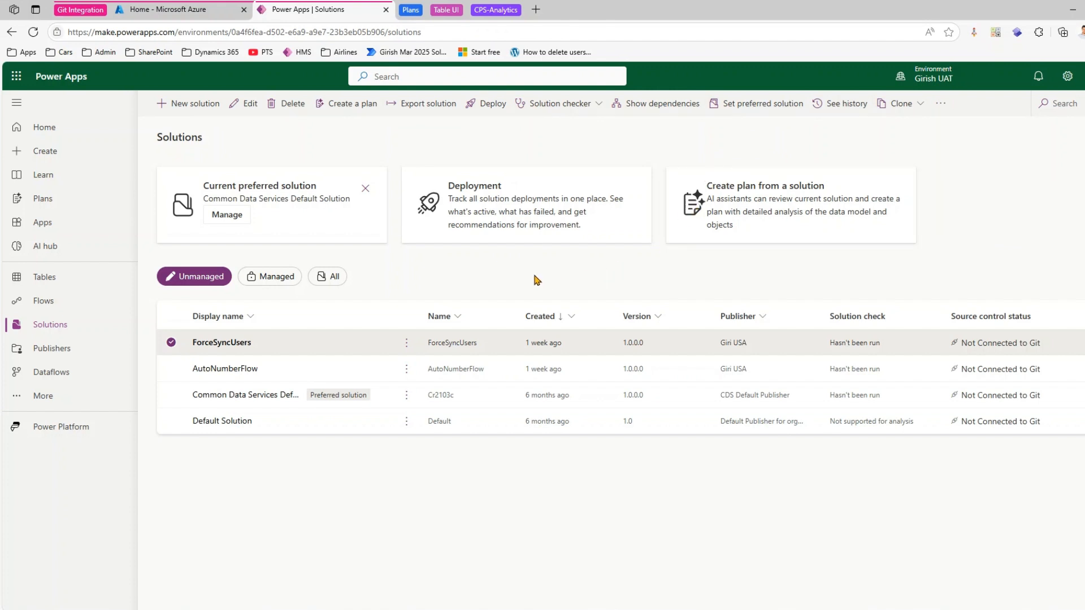
pyautogui.click(171, 343)
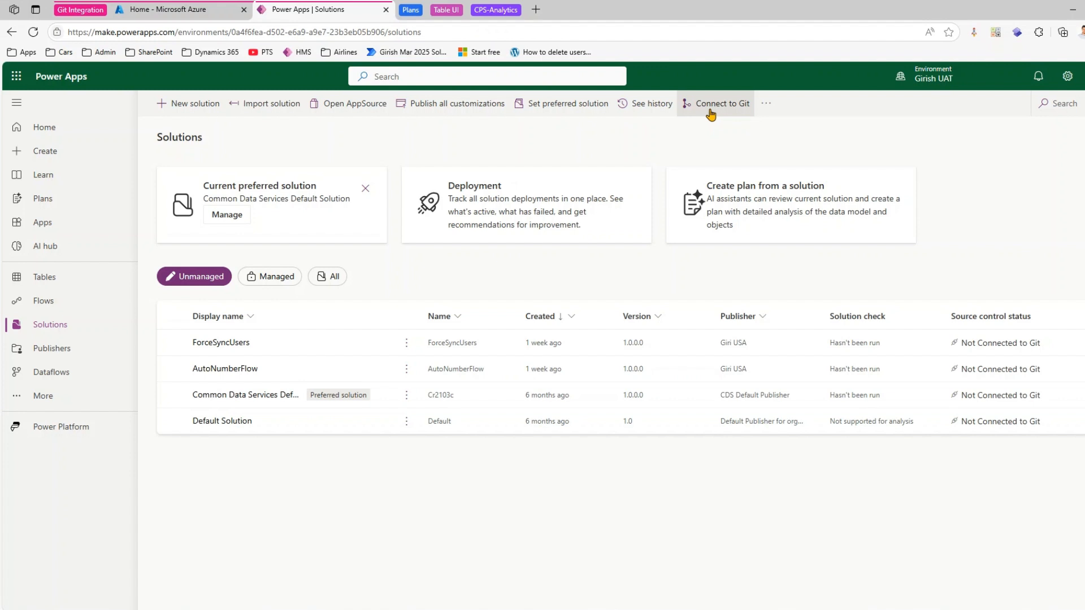
# - Switch to the Azure portal and try to reach Azure DevOps by opening dev.azure.com in a new browser tab and signing in
pyautogui.click(176, 8)
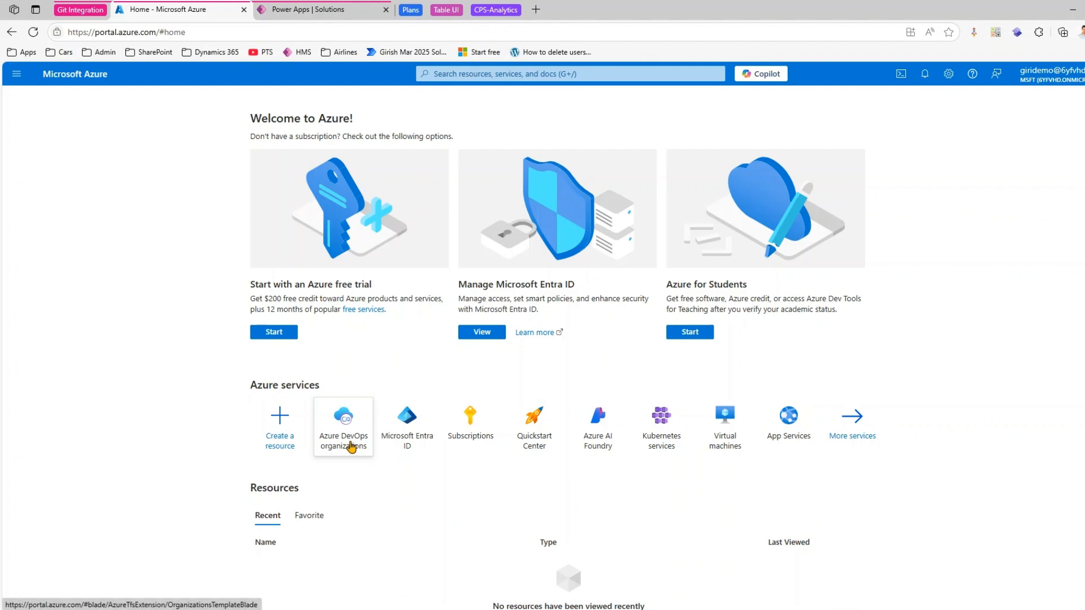
pyautogui.moveTo(350, 447)
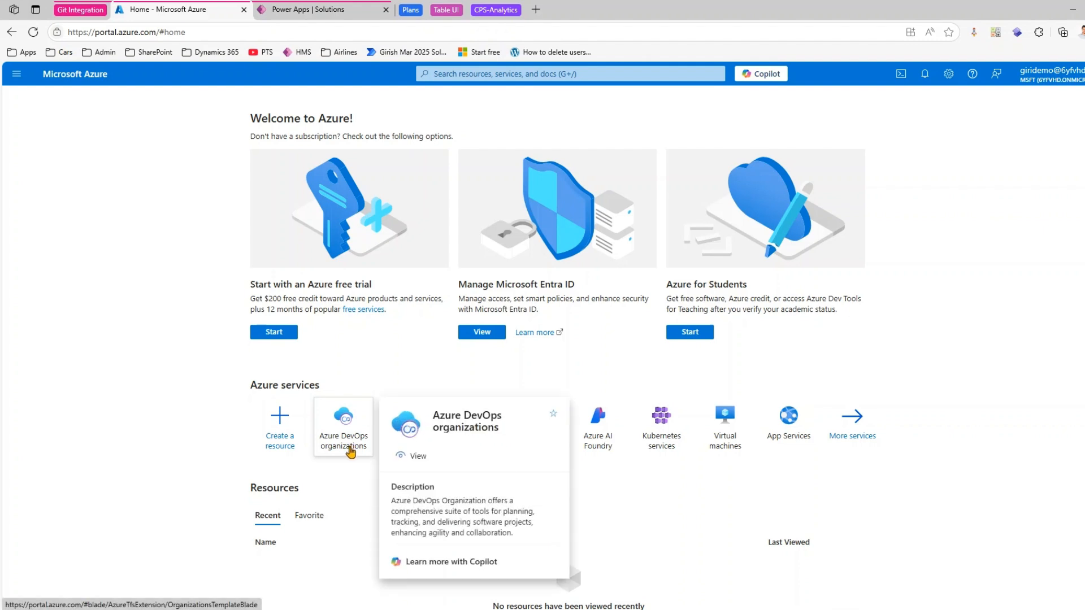
pyautogui.click(536, 10)
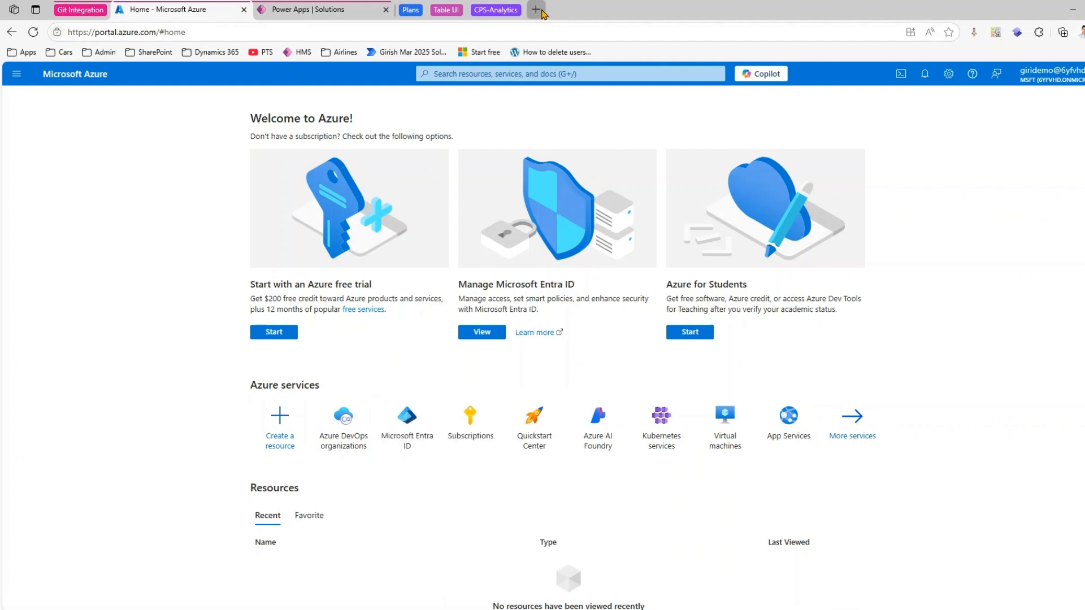
pyautogui.write('dev.')
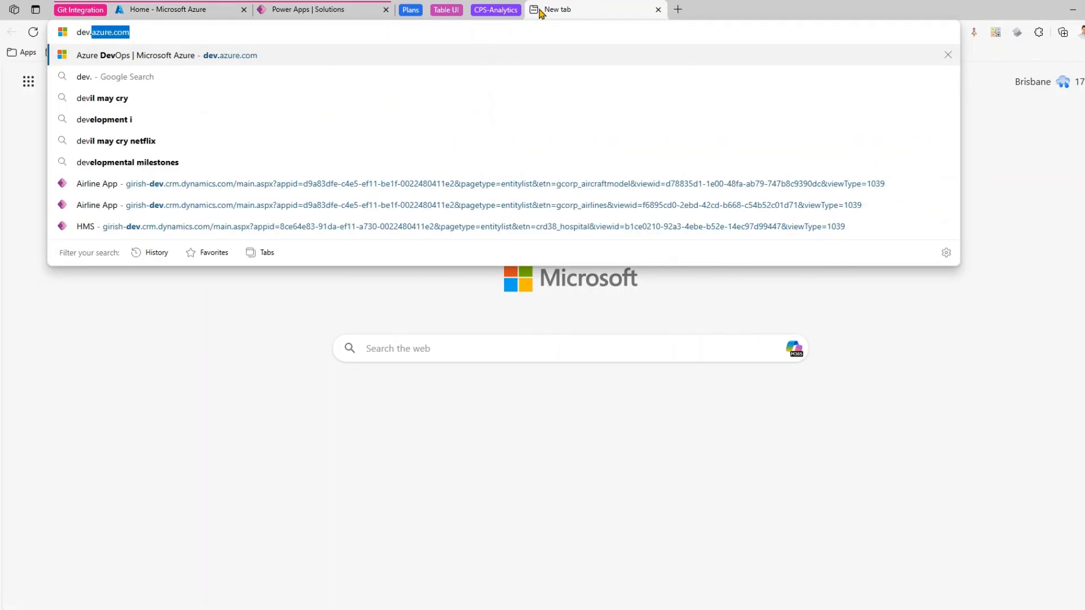
pyautogui.write('azure.com')
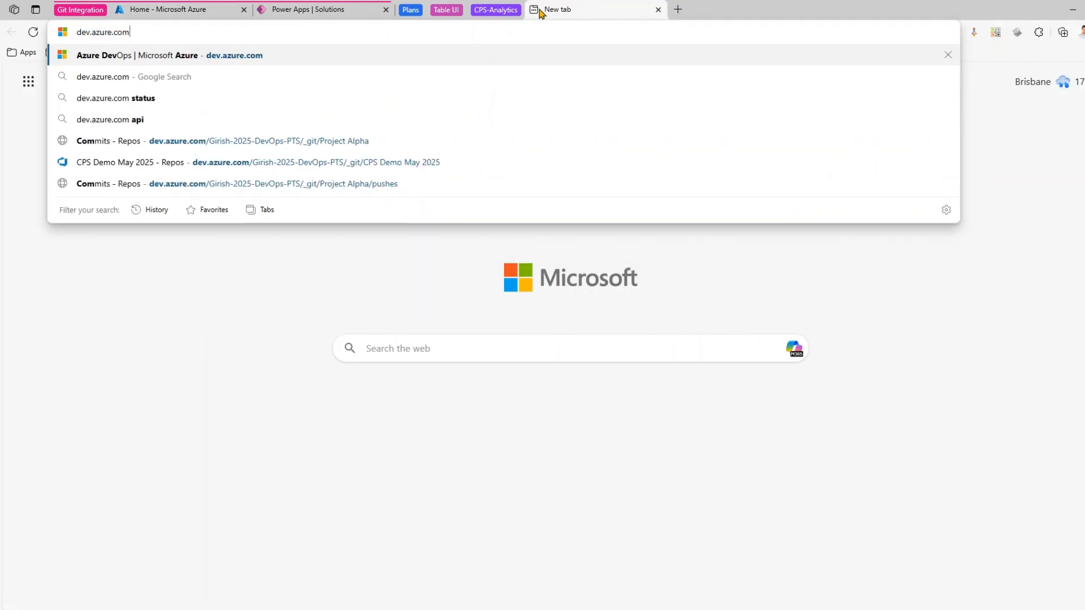
pyautogui.press('Return')
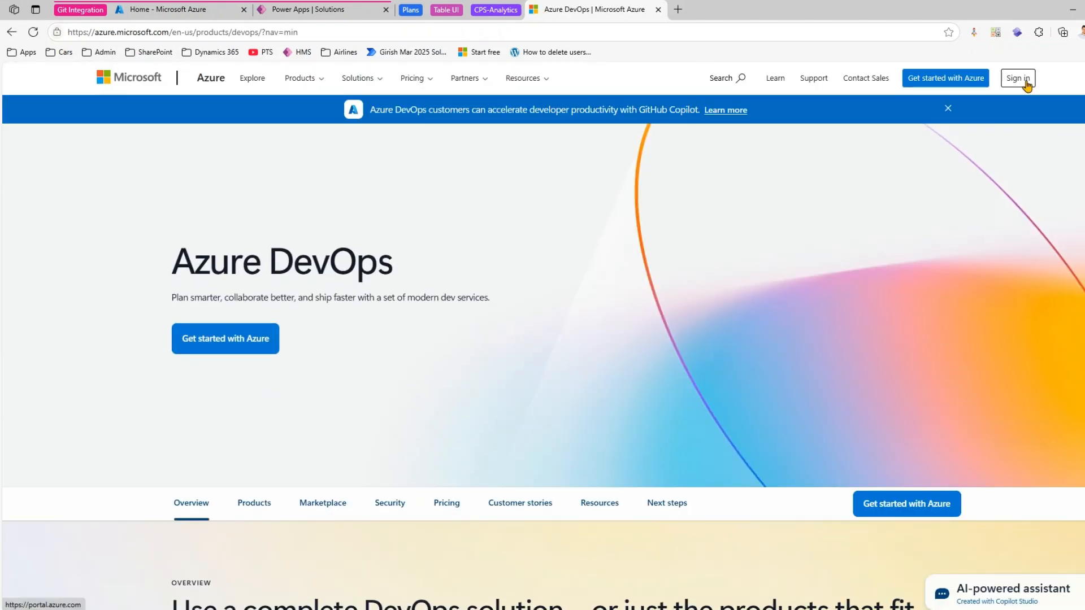
pyautogui.click(1017, 79)
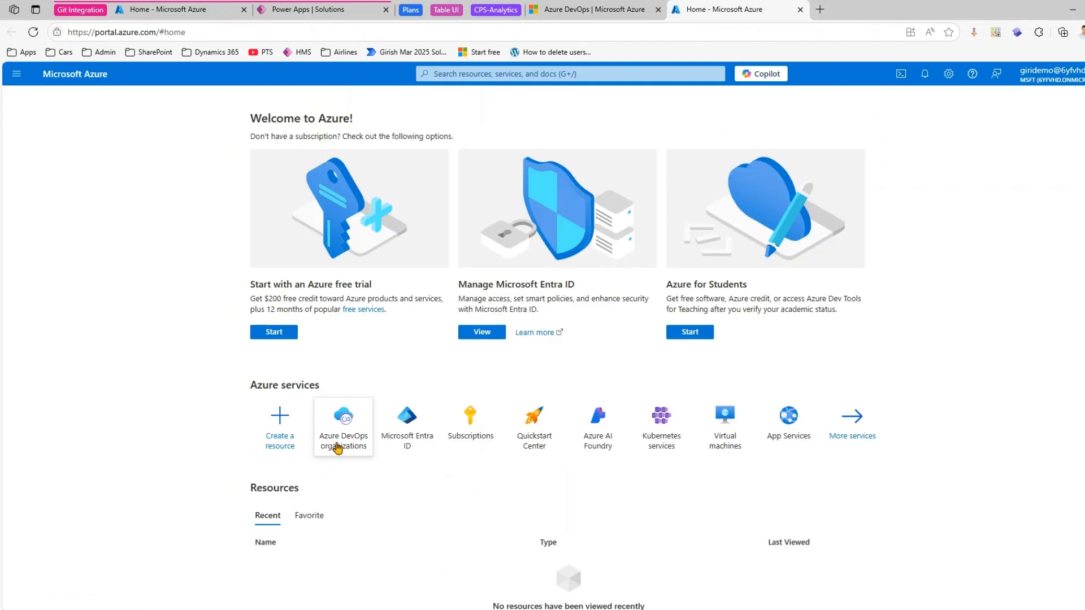
# - Return to the first Azure portal page and open My Azure DevOps Organizations with the MSFT directory selected
pyautogui.click(171, 10)
pyautogui.click(345, 443)
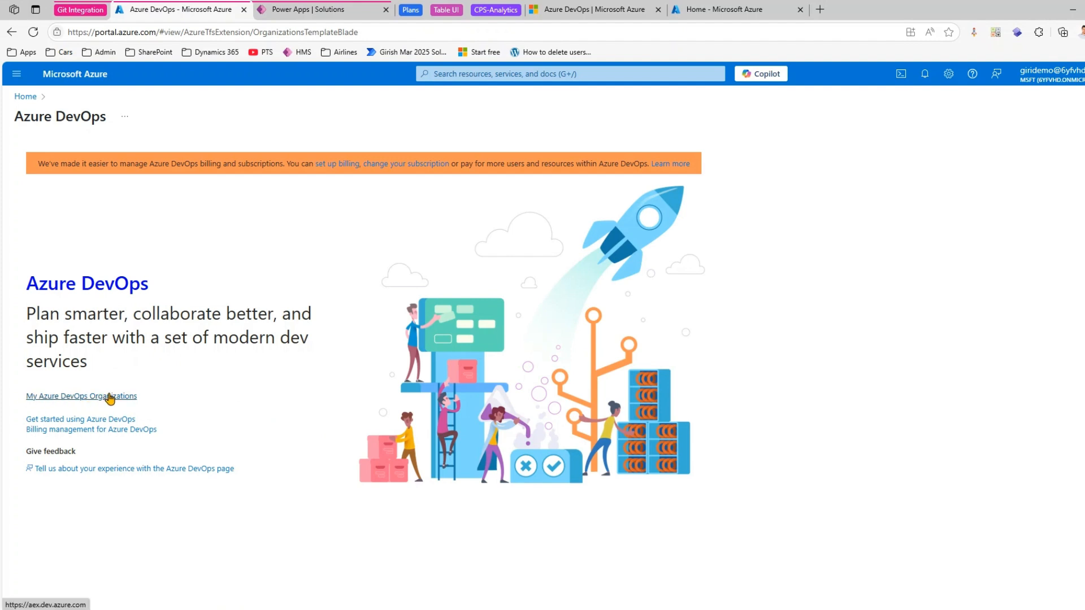
pyautogui.click(67, 396)
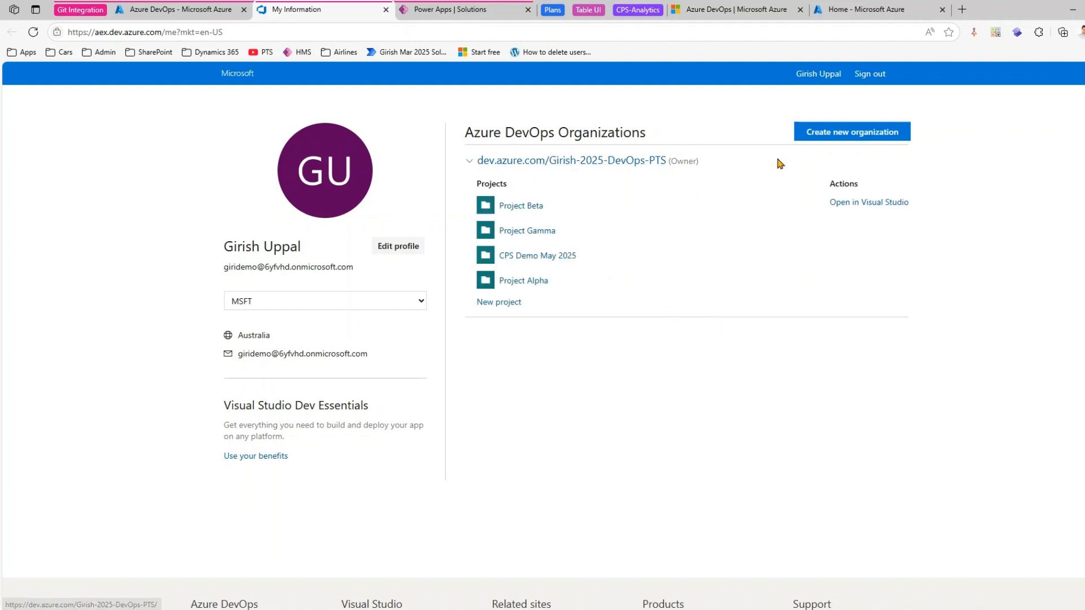
pyautogui.click(421, 303)
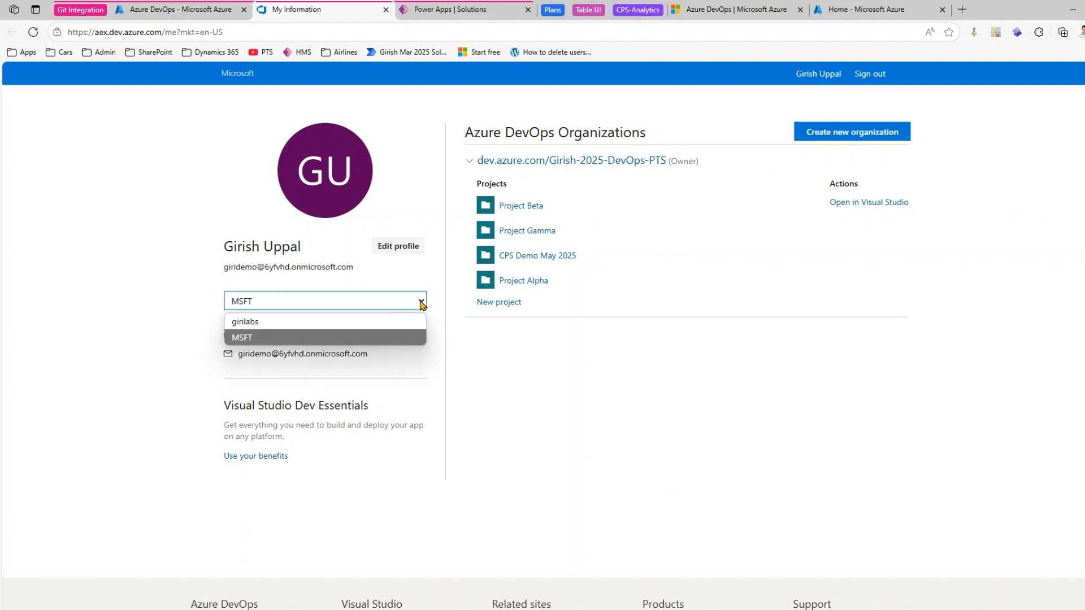
pyautogui.click(305, 338)
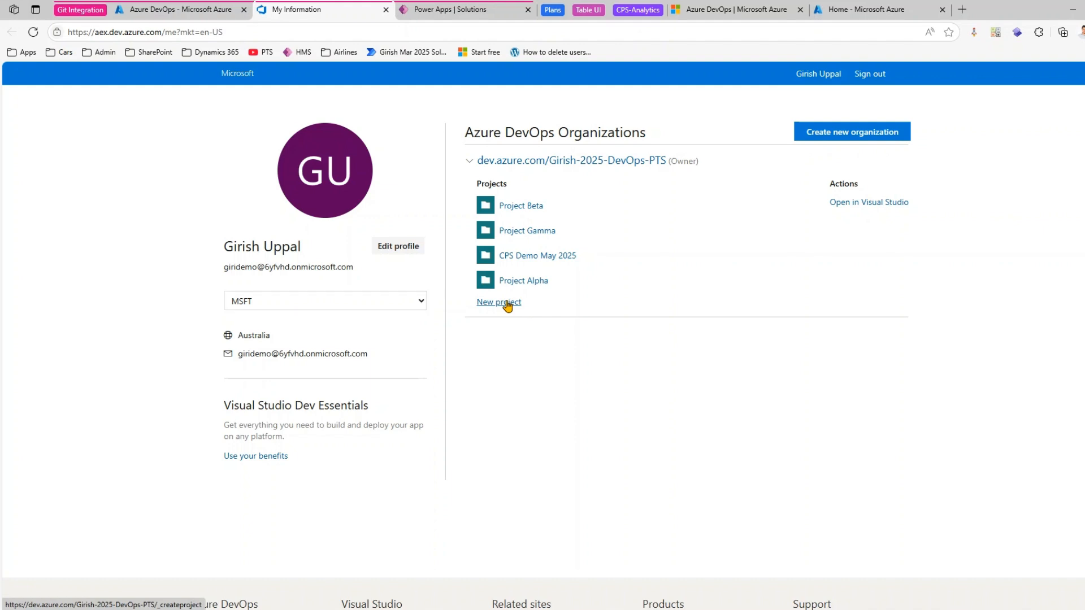
# - Start a new private project named UAT GIT REPOS PROJECT, keeping Git version control and the Basic work item process
pyautogui.click(508, 305)
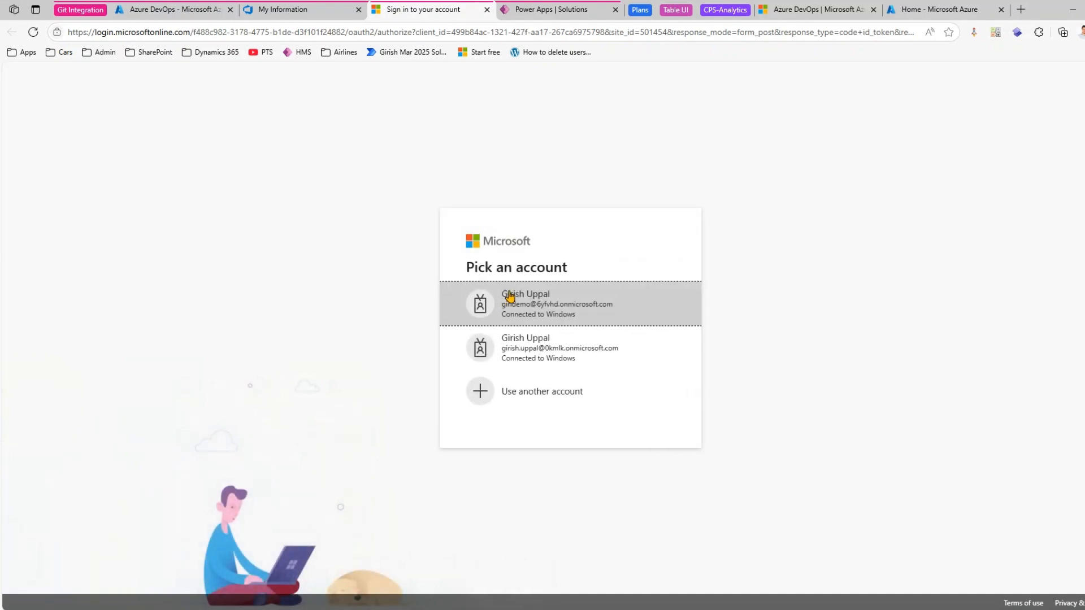
pyautogui.click(520, 297)
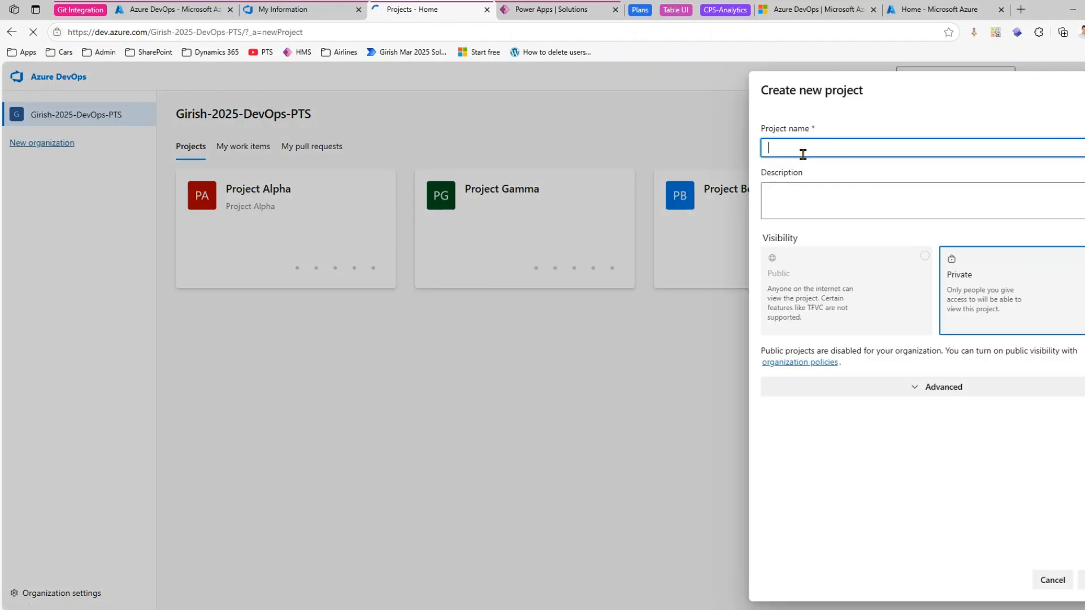
pyautogui.write('UAT GIT REPOS PROJECT')
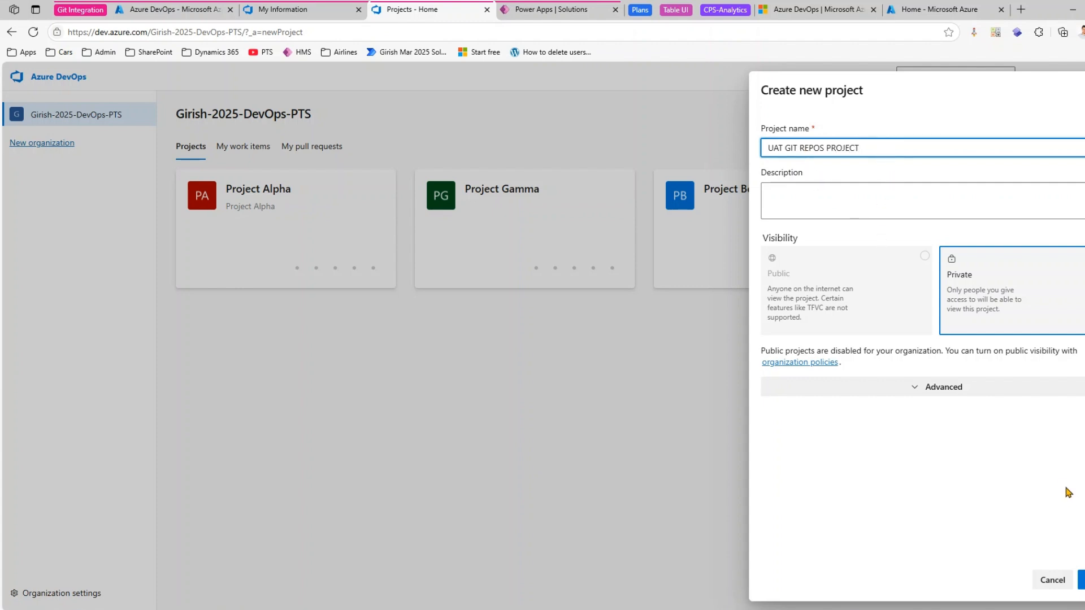
pyautogui.click(941, 389)
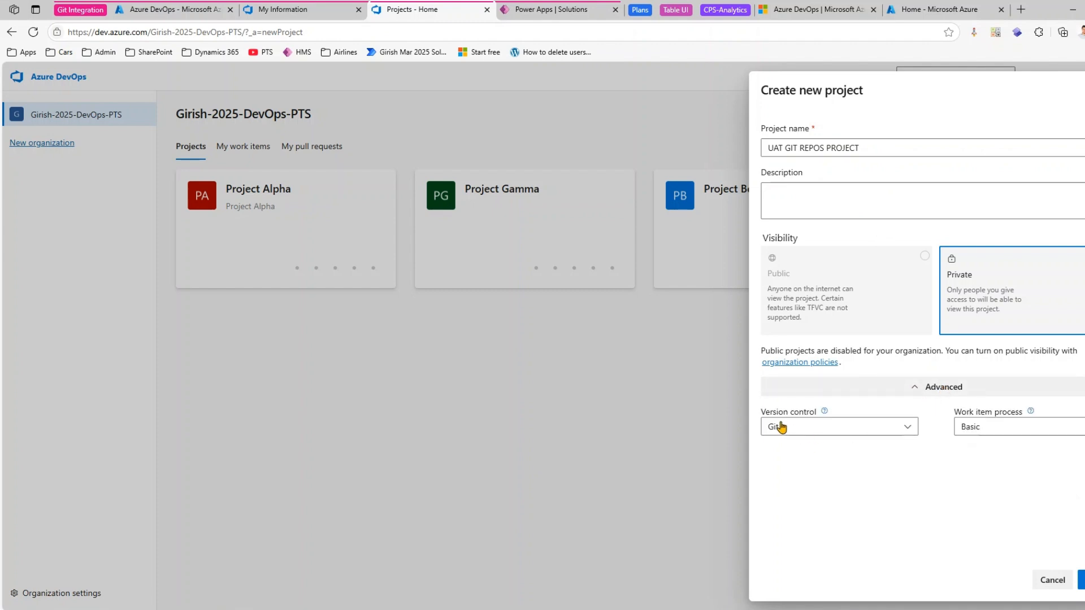
pyautogui.click(994, 426)
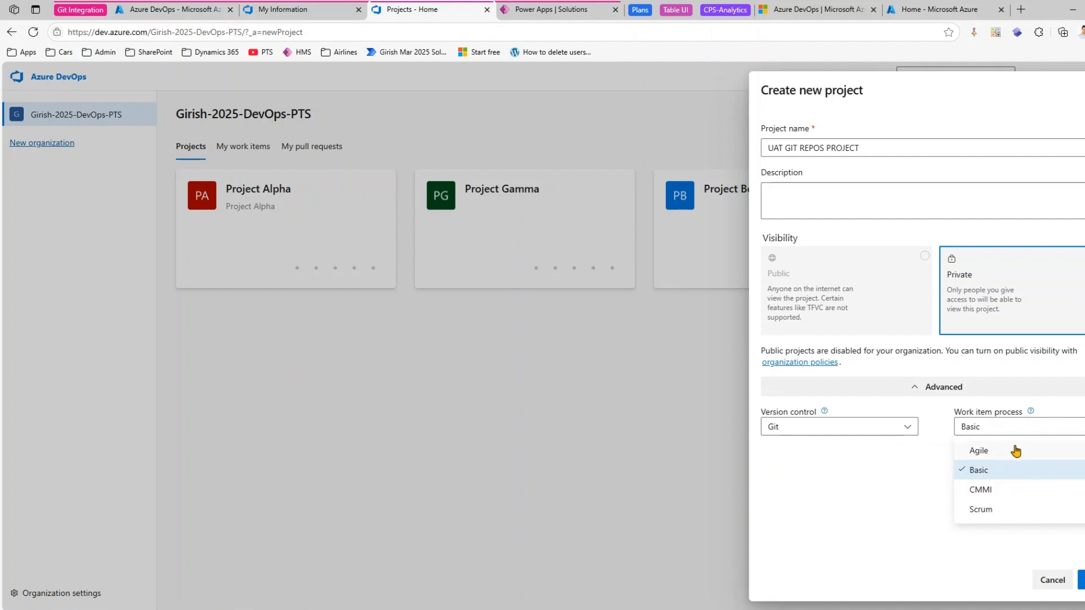
pyautogui.click(1010, 553)
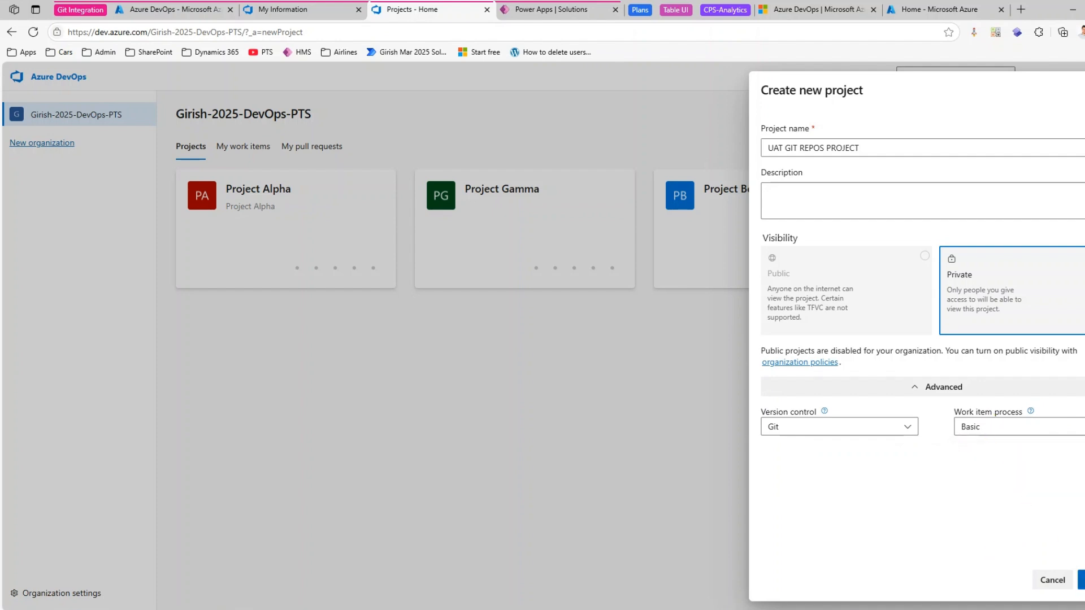
# - Reuse the project name UAT GIT REPOS PROJECT as the description and create the project
pyautogui.moveTo(888, 149); pyautogui.dragTo(749, 162)
pyautogui.hotkey('ctrl', 'c')
pyautogui.click(792, 188)
pyautogui.hotkey('ctrl', 'v')
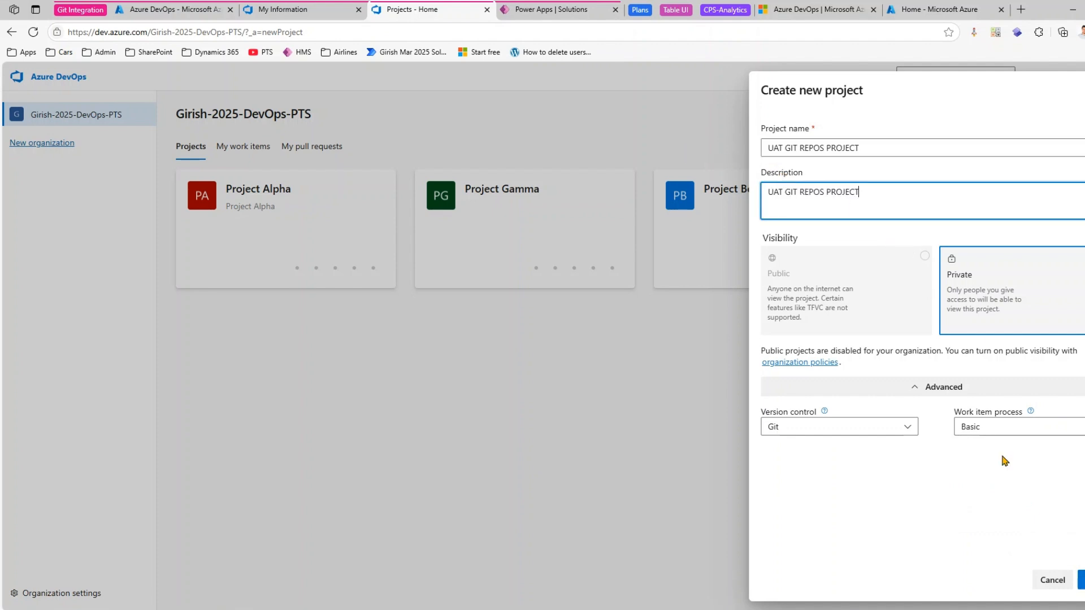
pyautogui.click(1081, 580)
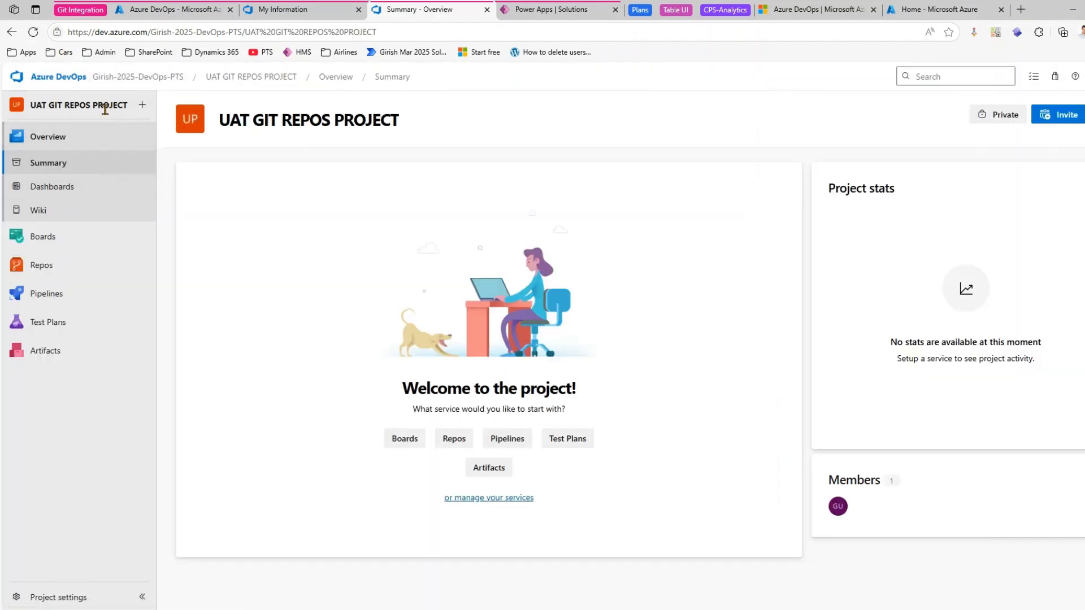
# - Initialize the empty project repository's main branch with a README and switch back to the Power Apps solutions list
pyautogui.click(89, 269)
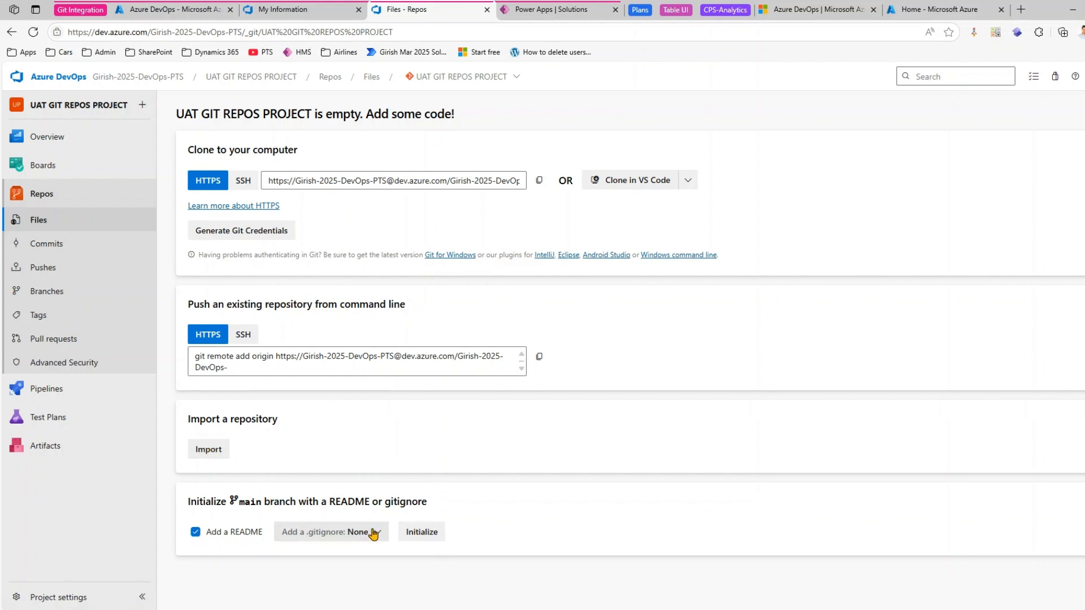
pyautogui.click(432, 533)
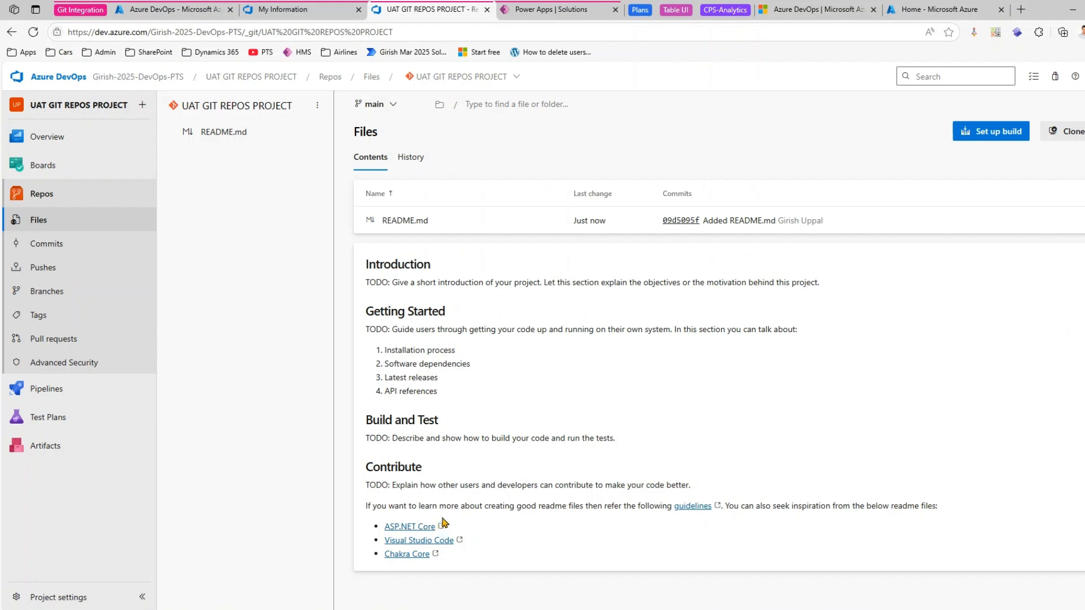
pyautogui.click(551, 8)
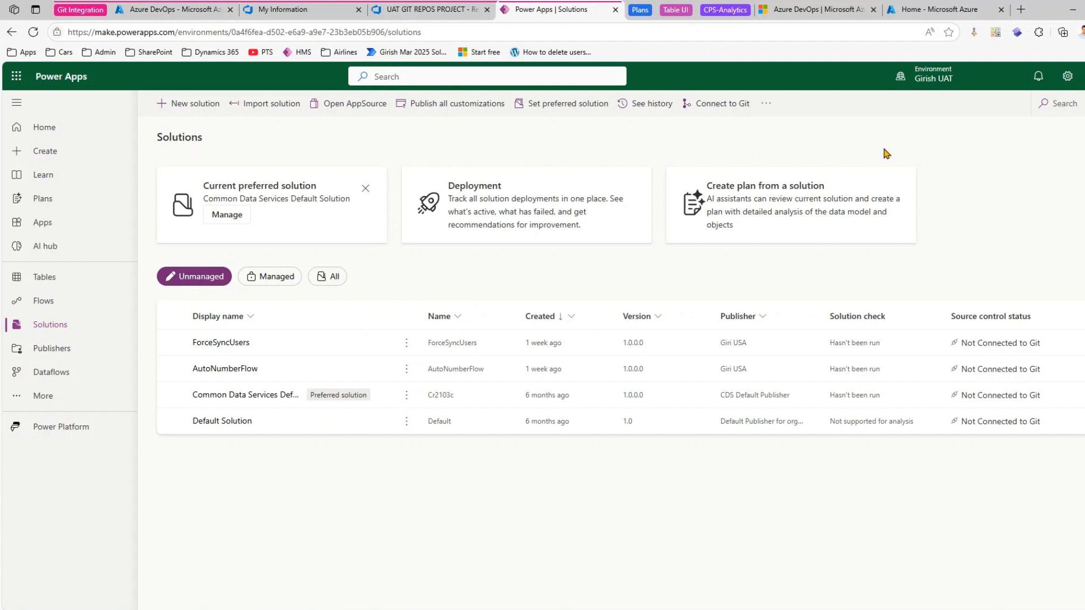
pyautogui.moveTo(937, 76)
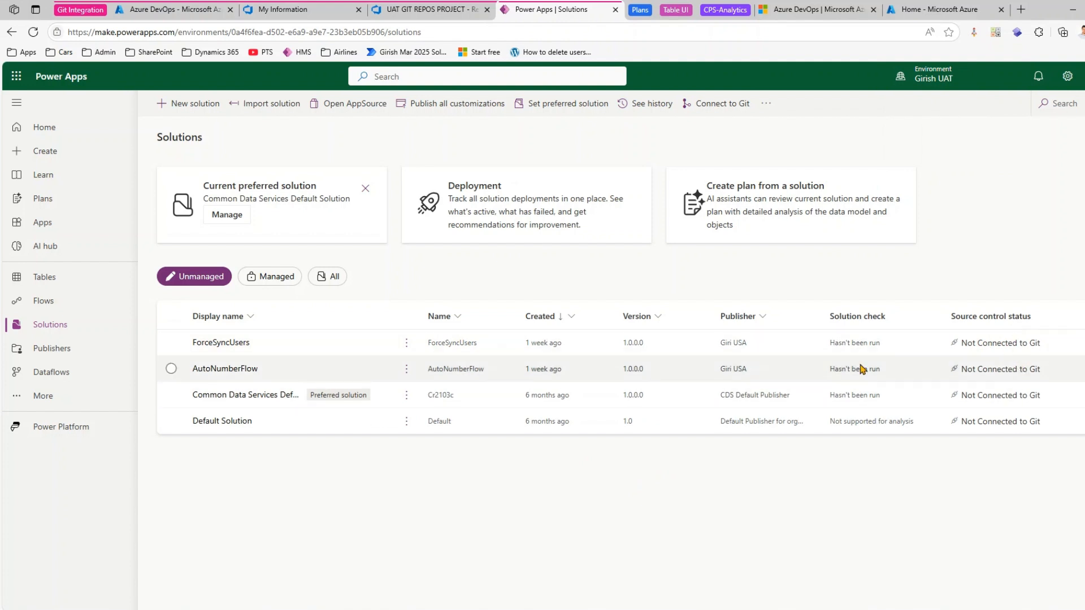
pyautogui.click(171, 342)
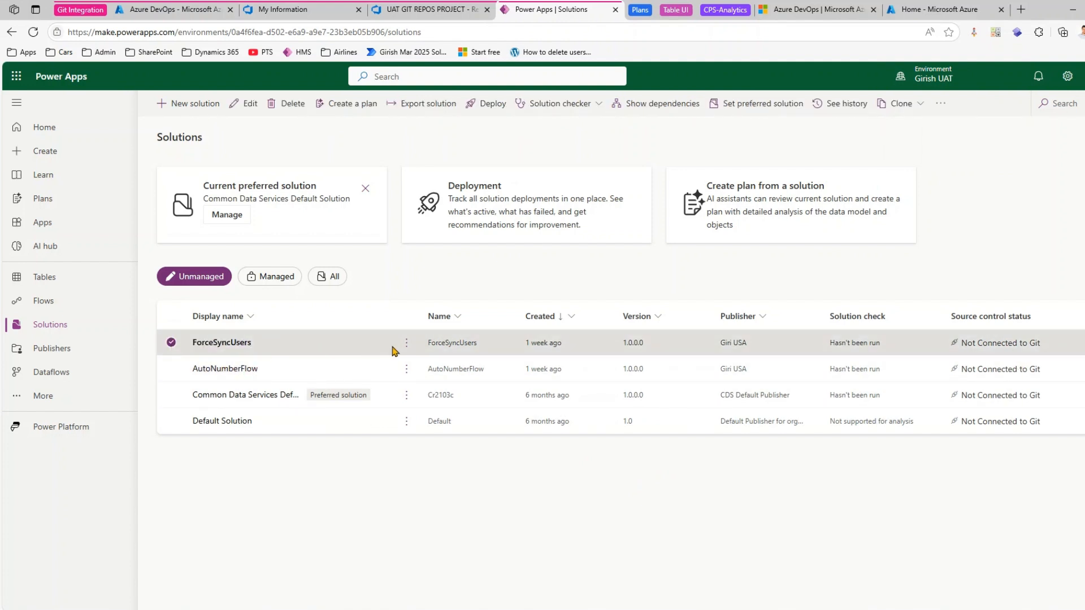
pyautogui.click(406, 343)
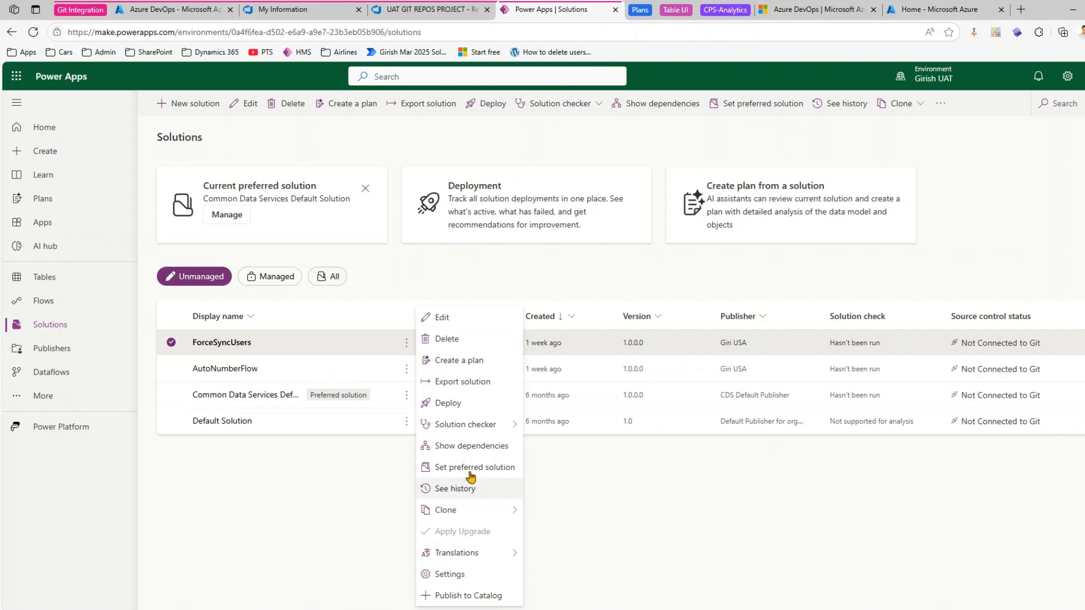
pyautogui.click(598, 528)
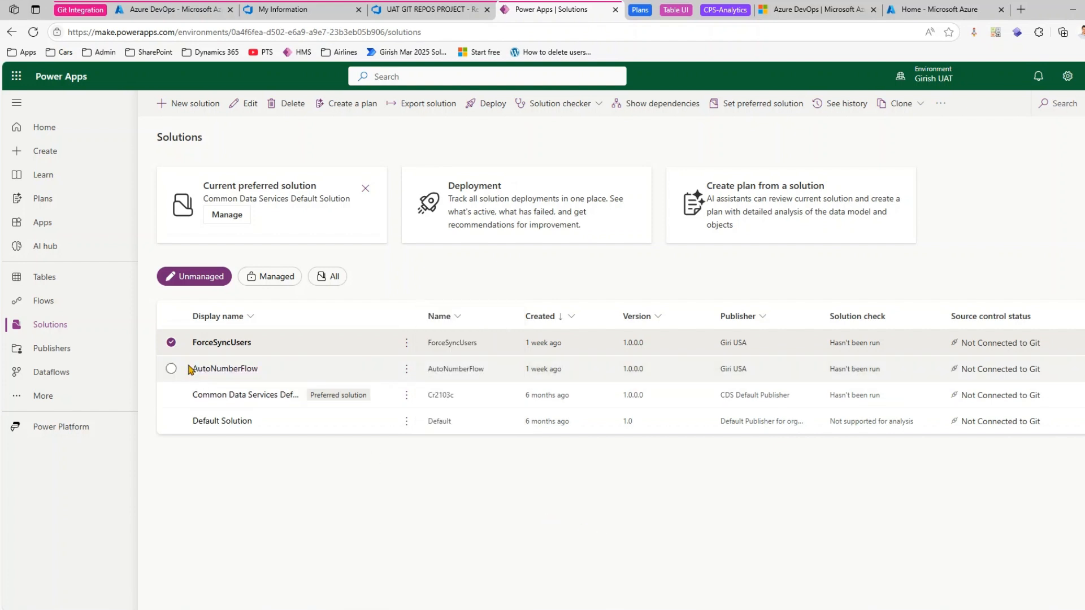
pyautogui.click(171, 343)
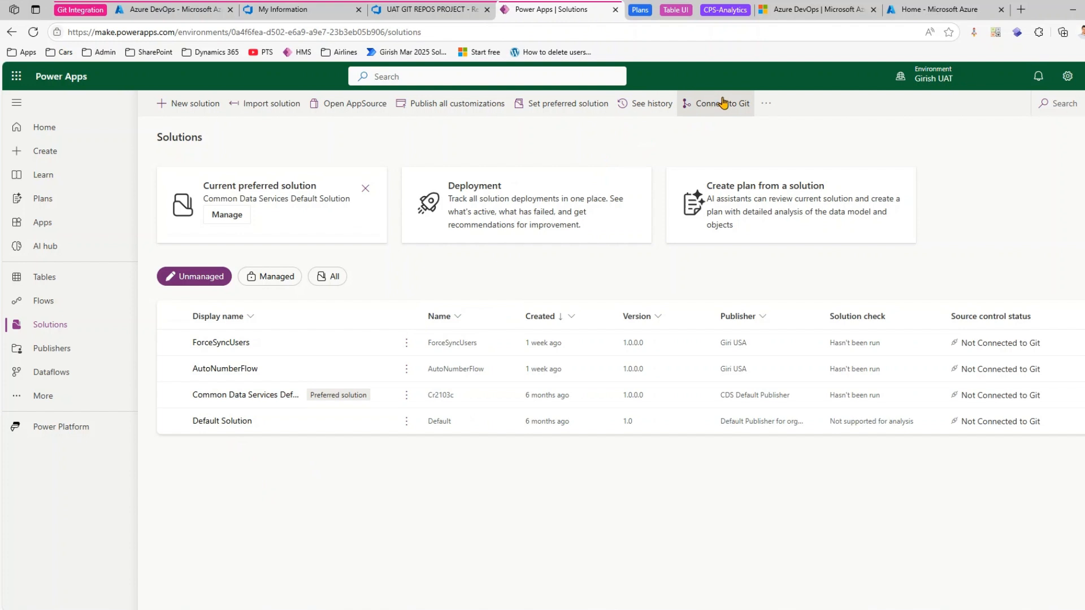
# - Start a Git connection, compare the descriptions of the Environment and Solution connection types, and choose Environment
pyautogui.click(723, 104)
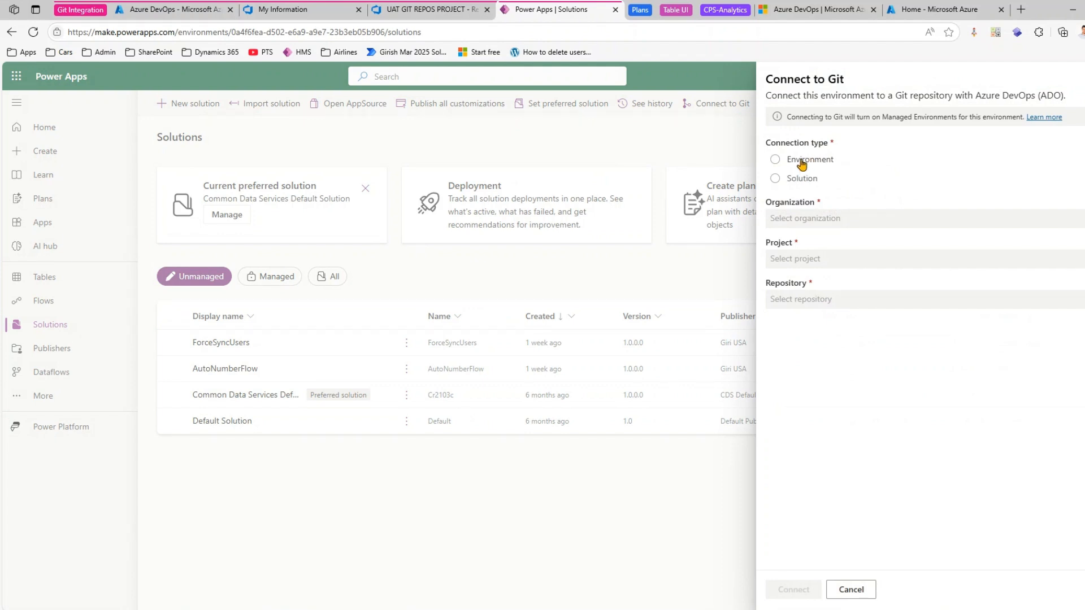
pyautogui.click(800, 164)
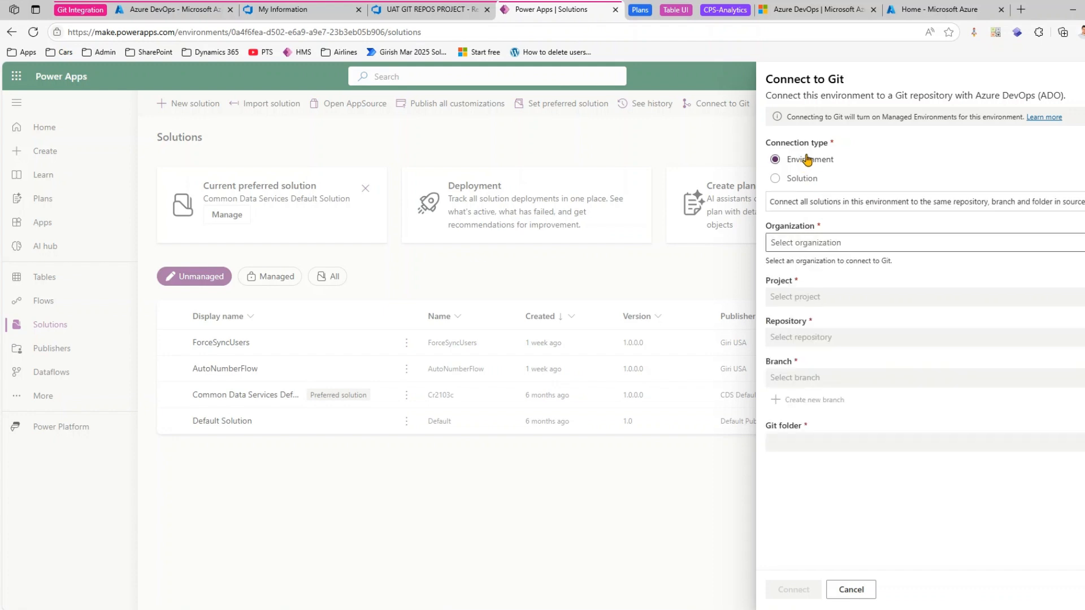
pyautogui.moveTo(788, 202); pyautogui.dragTo(889, 196)
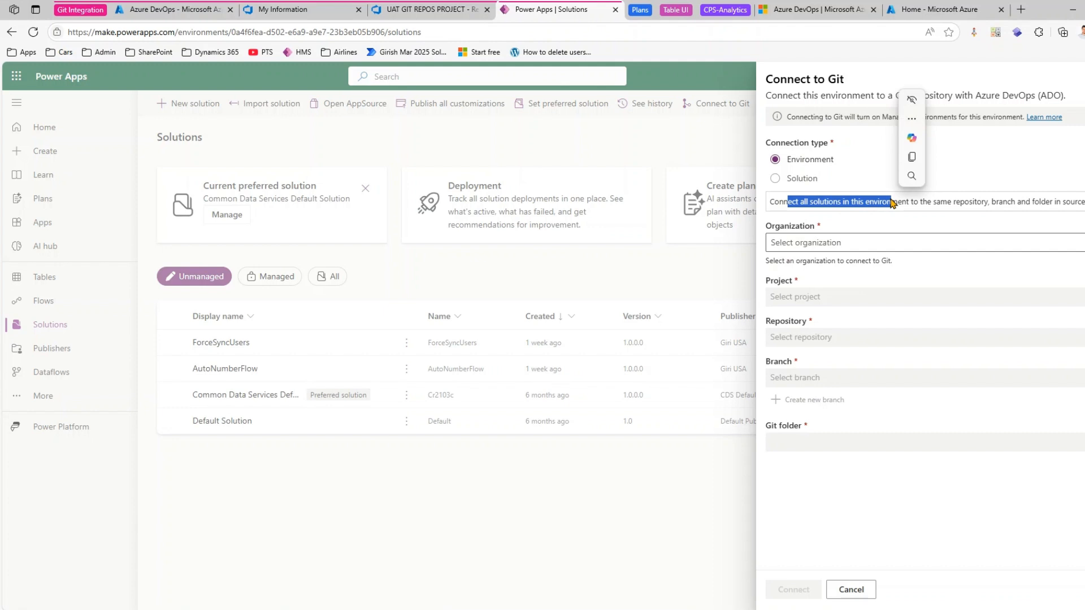
pyautogui.click(775, 180)
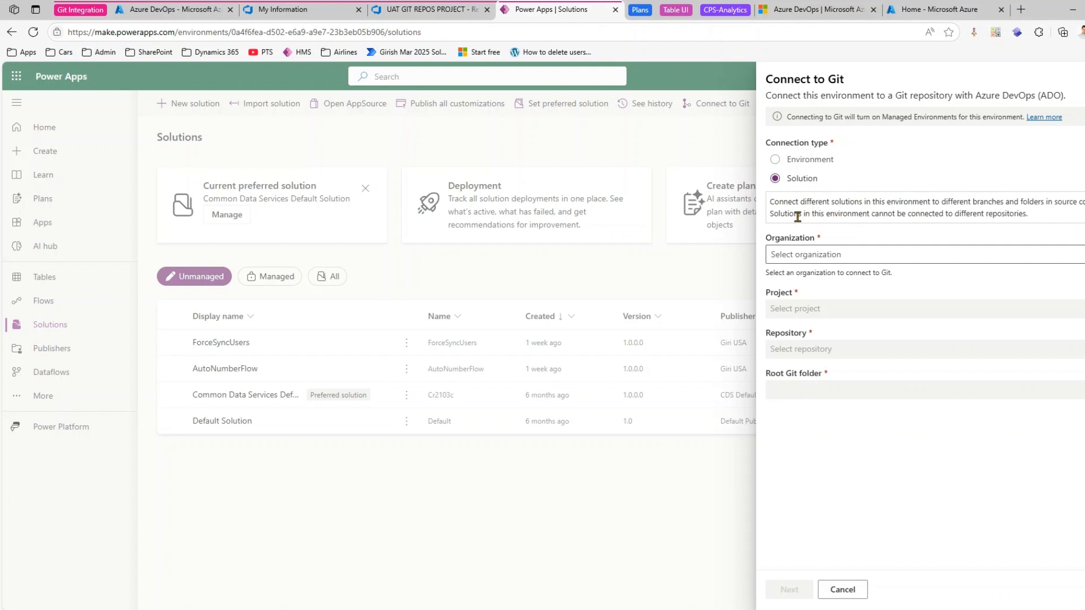
pyautogui.moveTo(793, 215); pyautogui.dragTo(988, 224)
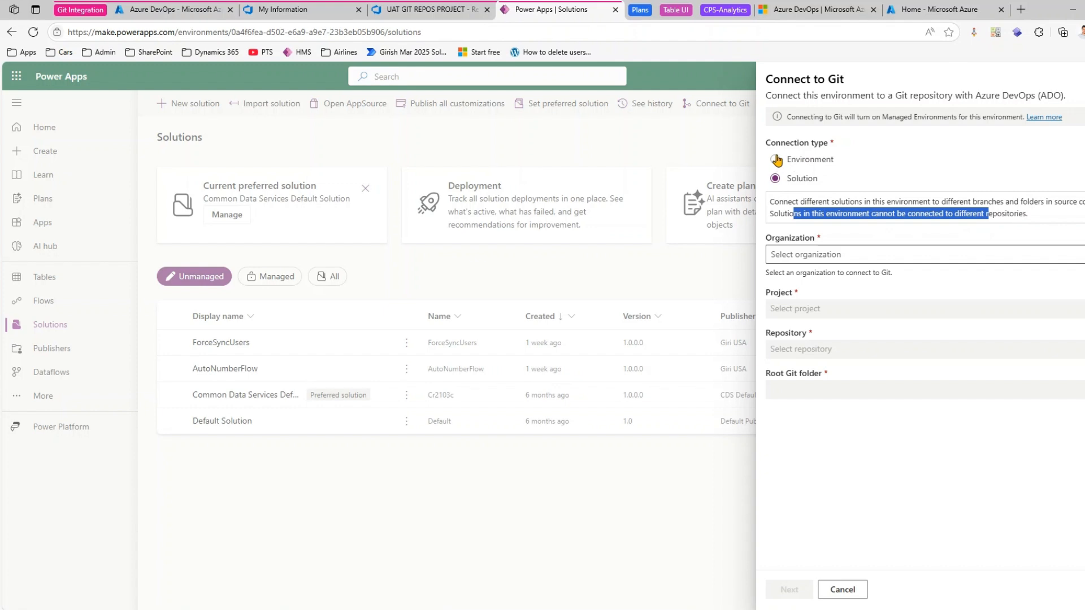
pyautogui.click(775, 160)
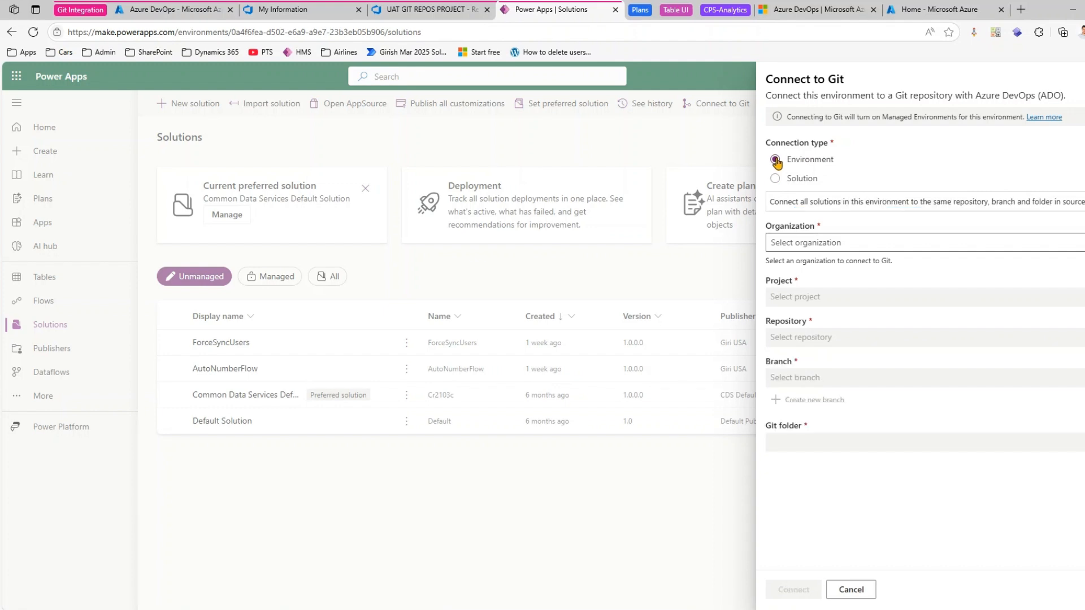
# - Choose the listed DevOps organization for the Git connection, with UAT GIT REPOS PROJECT as both project and repository
pyautogui.click(818, 244)
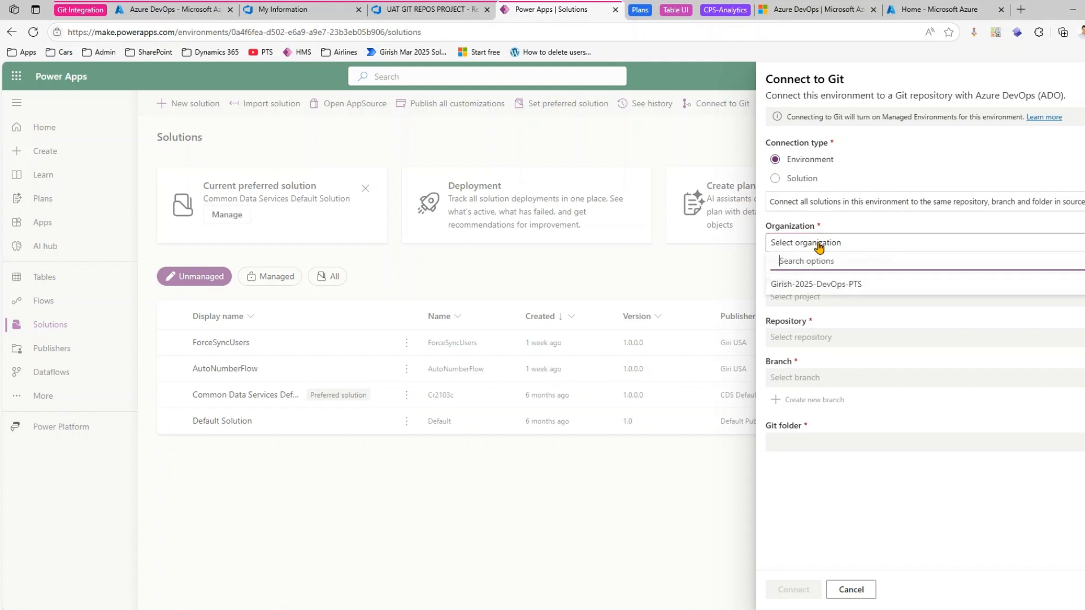
pyautogui.click(813, 286)
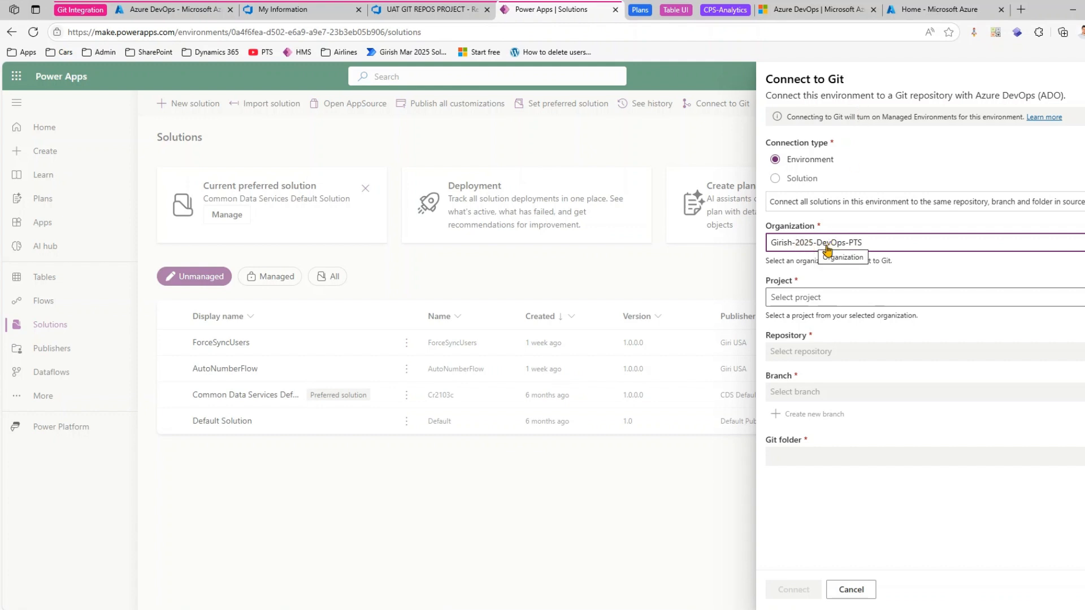
pyautogui.click(819, 298)
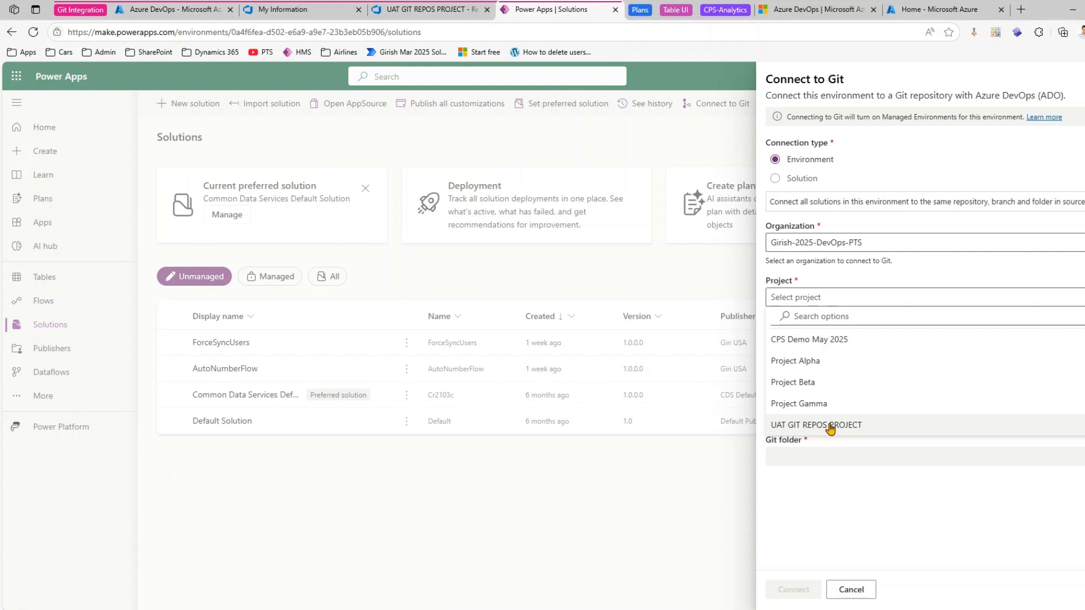
pyautogui.click(835, 428)
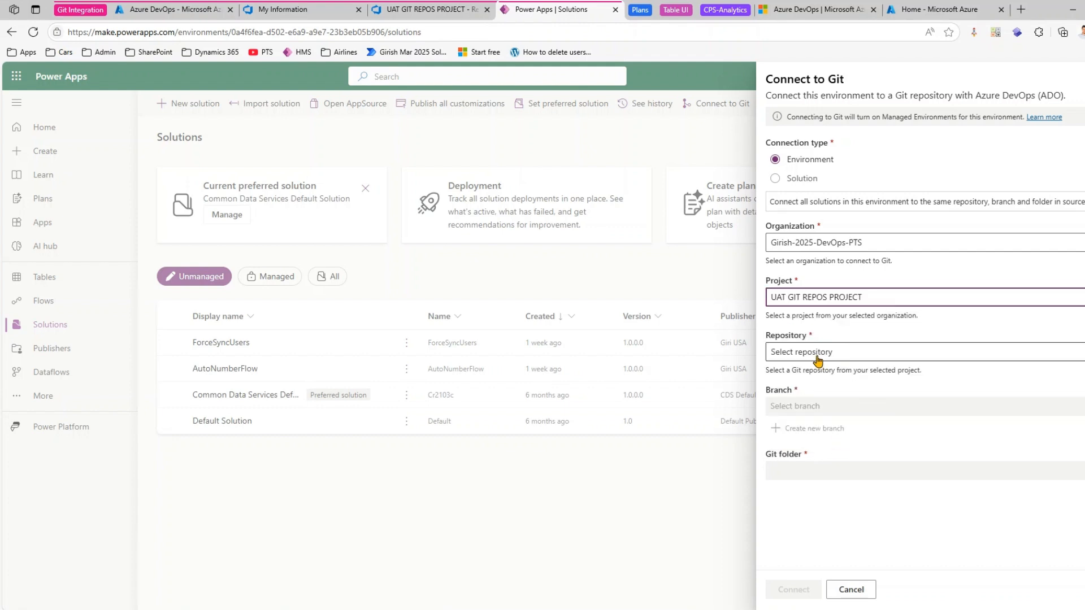
pyautogui.click(818, 353)
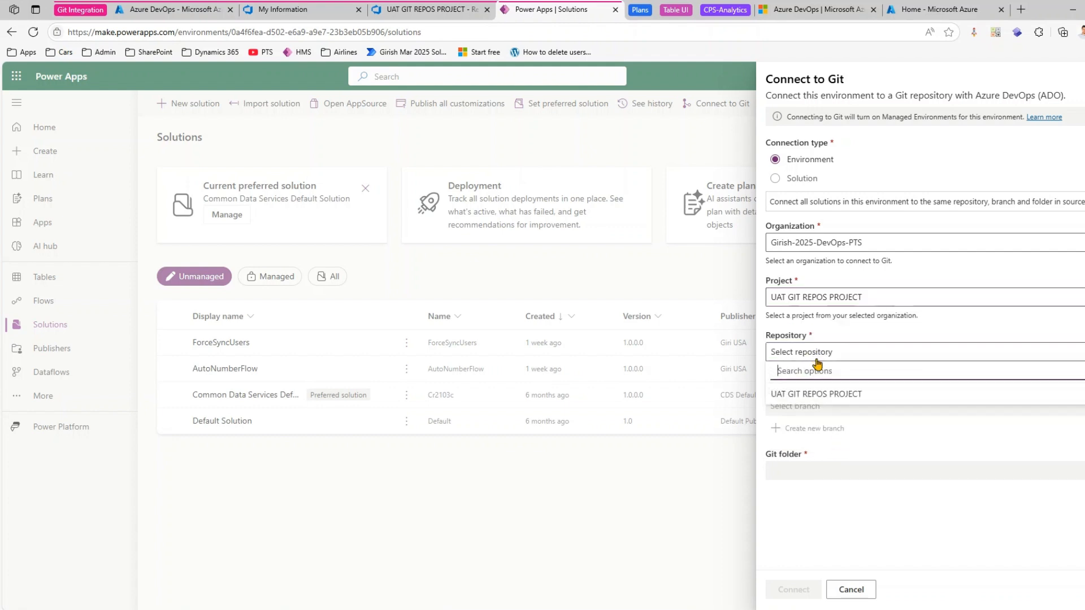
pyautogui.click(817, 395)
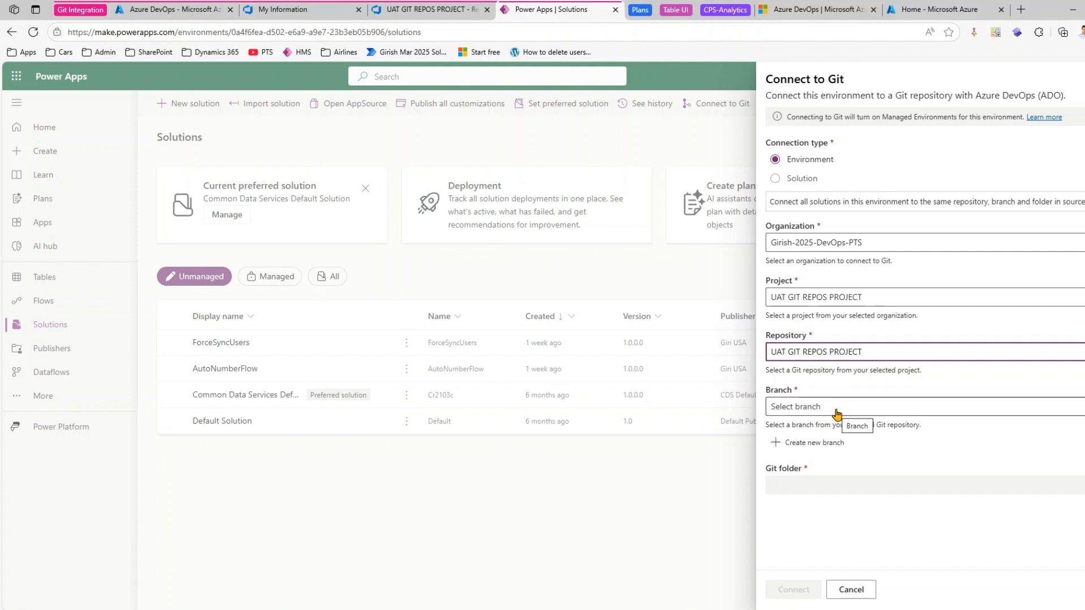
# - Check the repository's available branches in Azure DevOps, and select main as the Git connection's branch back in Power Apps
pyautogui.click(421, 11)
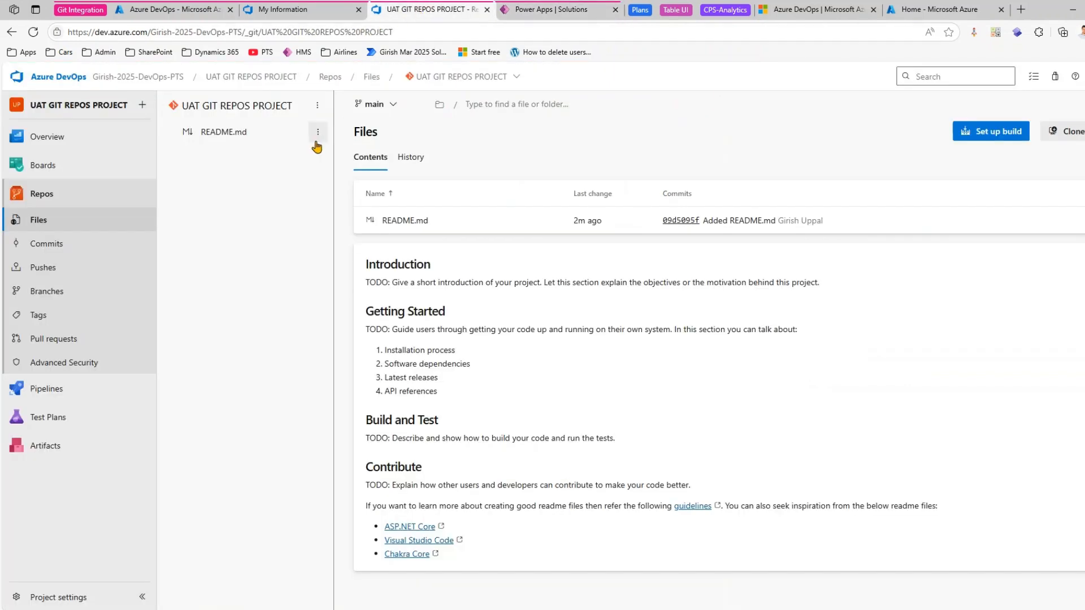
pyautogui.click(395, 108)
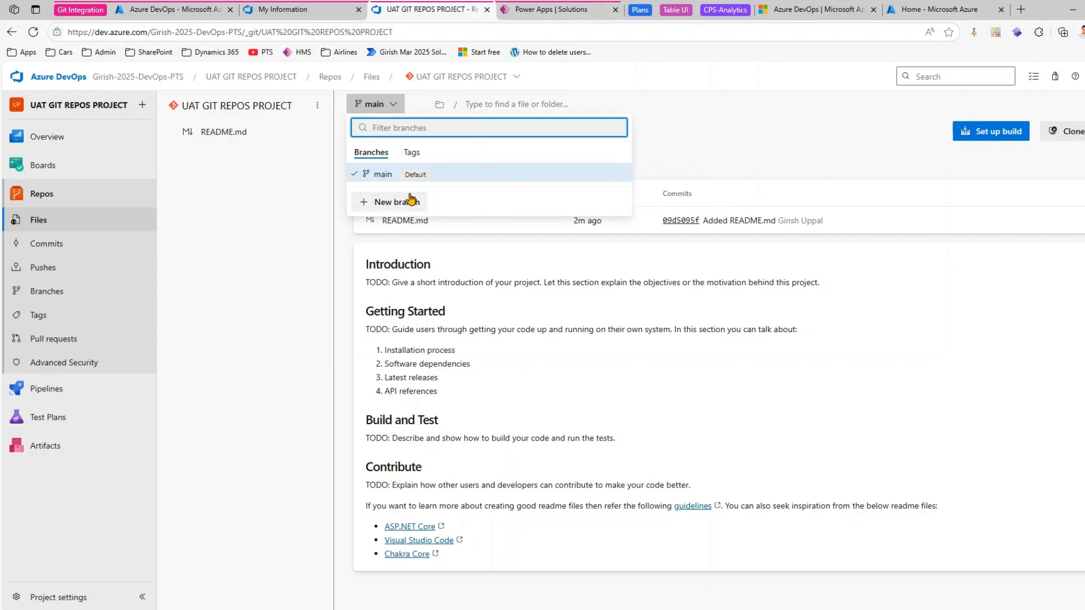
pyautogui.click(548, 9)
pyautogui.click(838, 407)
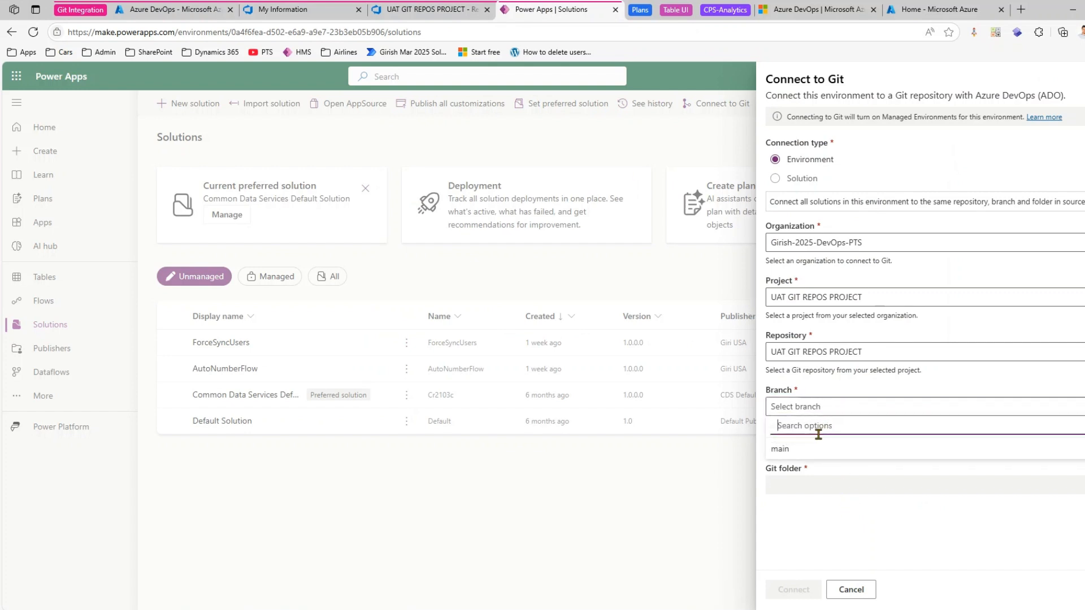
pyautogui.click(810, 450)
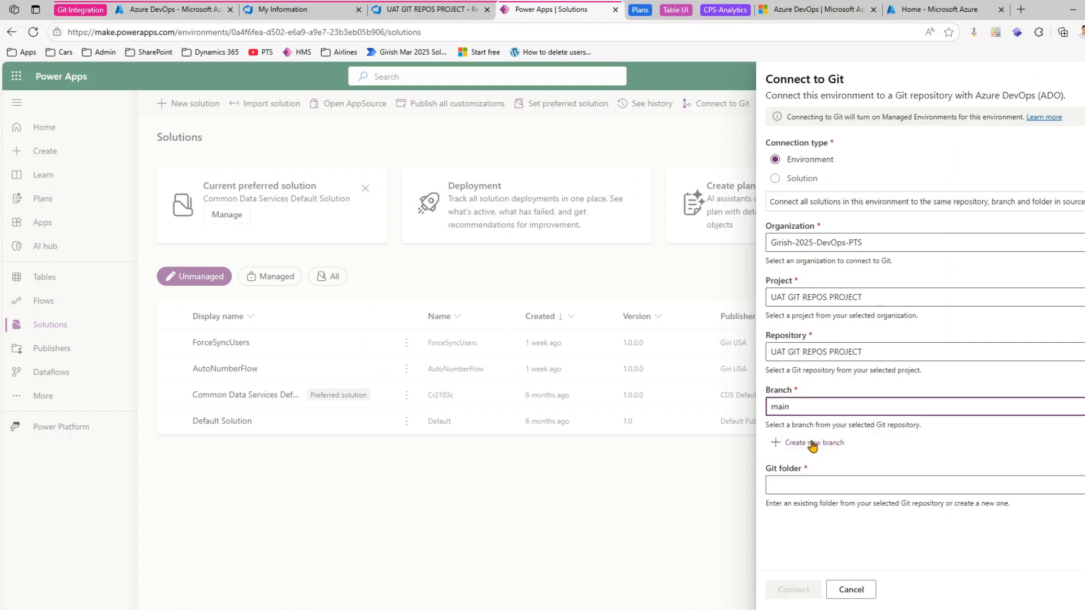
# - Set the Git folder to UAT and connect the environment to the repository
pyautogui.click(819, 486)
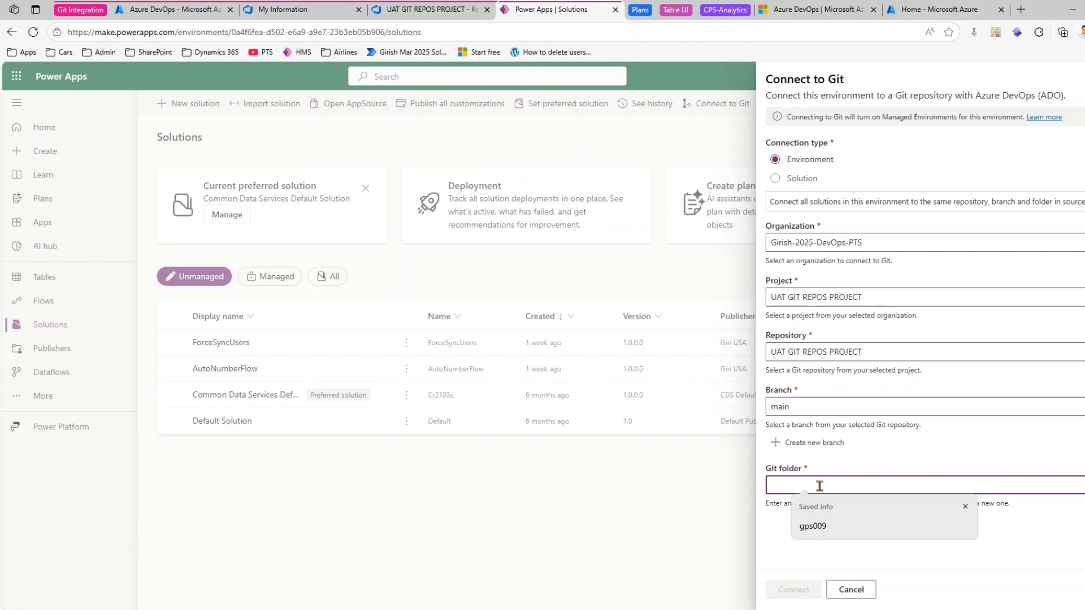
pyautogui.write('UAT')
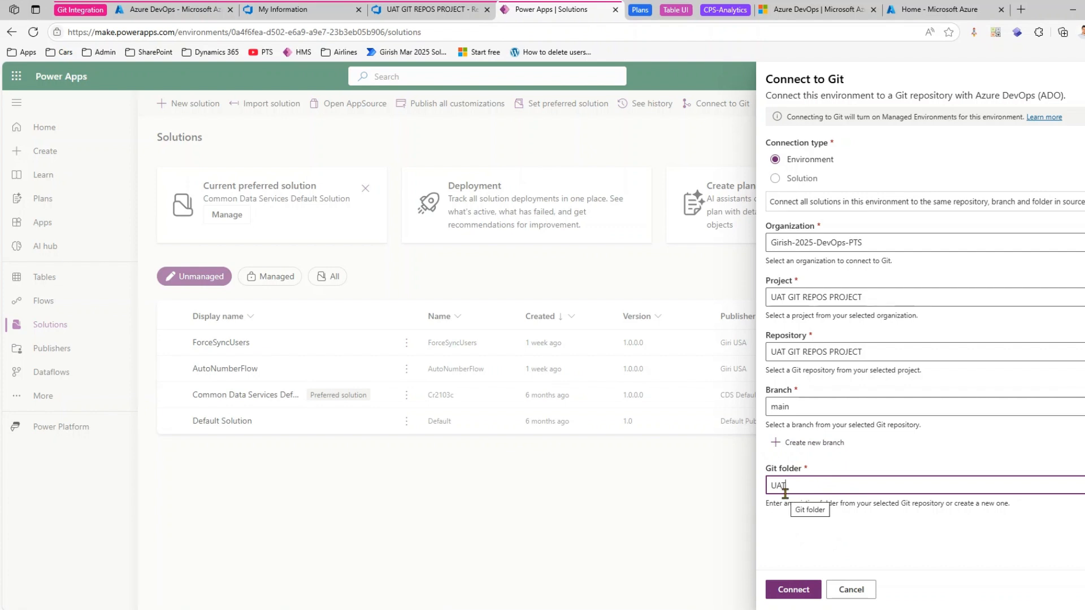
pyautogui.click(802, 591)
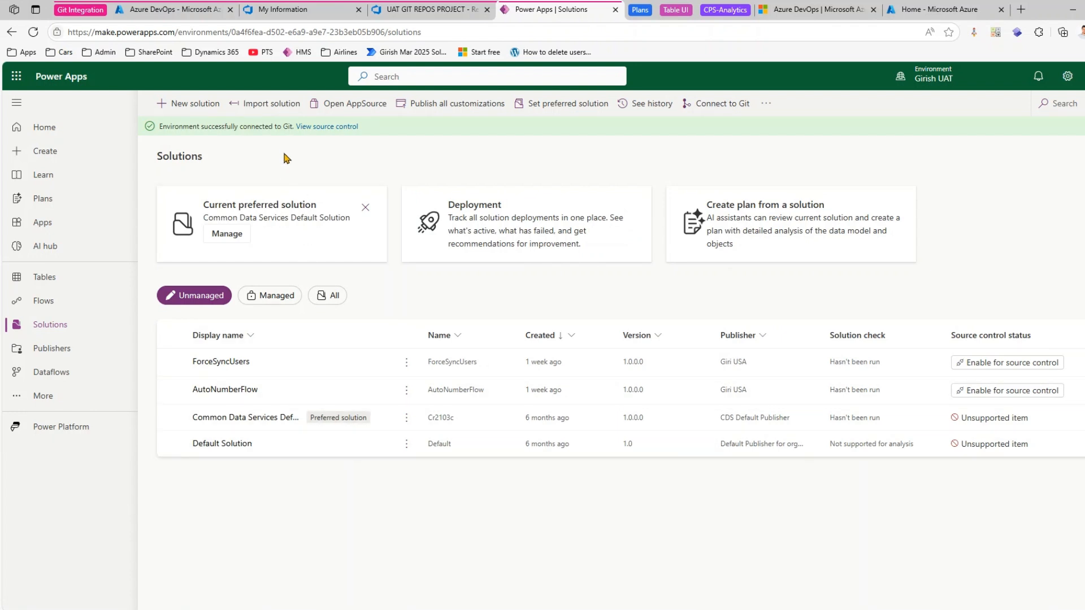
# - View the connected source control in Azure DevOps and examine the contents of the UAT folder
pyautogui.click(328, 130)
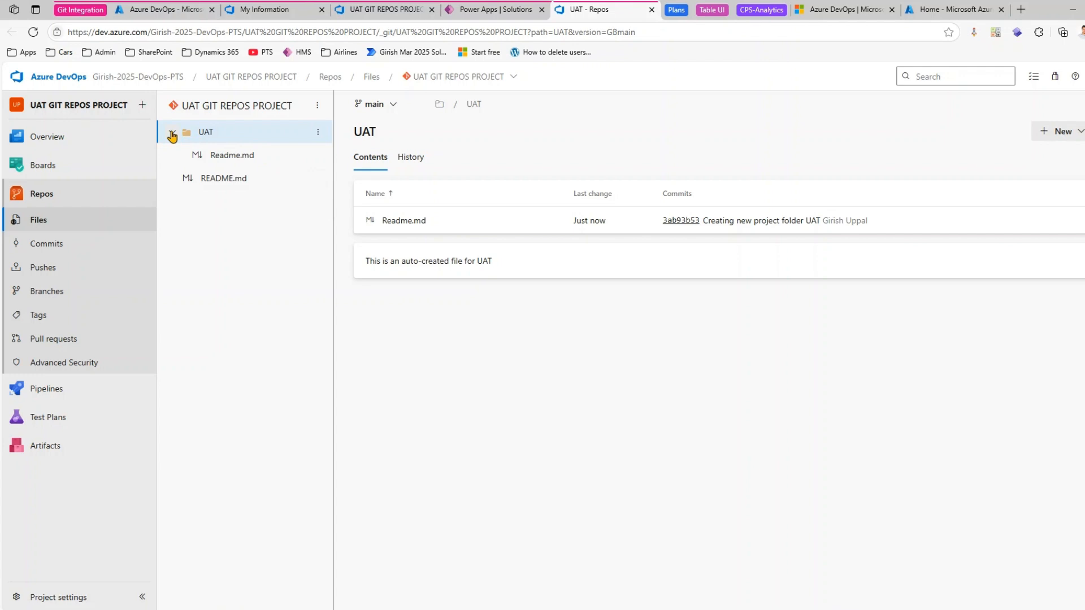
pyautogui.click(173, 134)
pyautogui.click(172, 133)
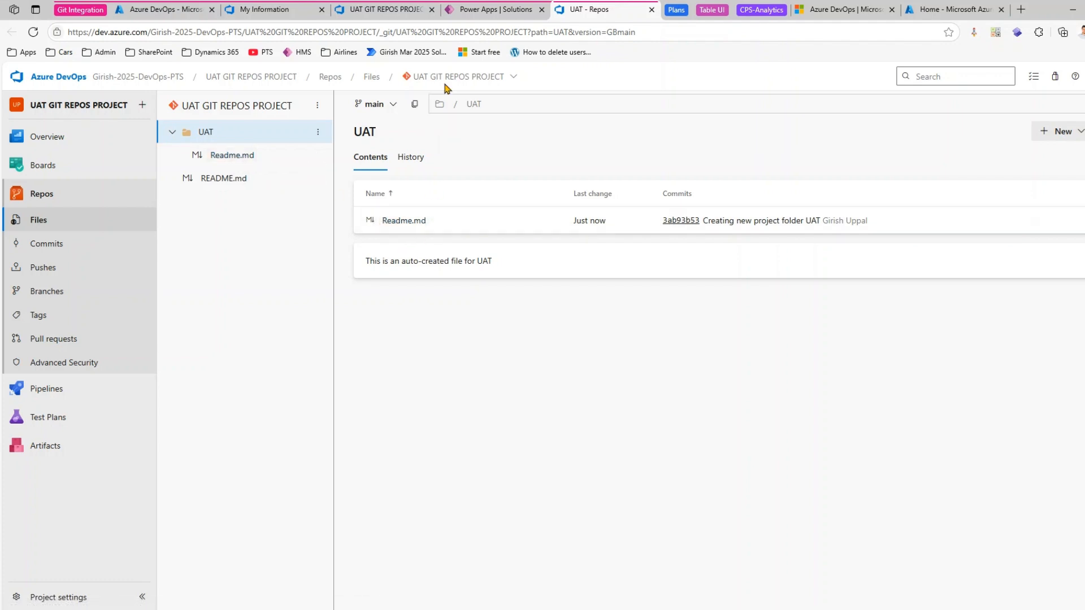
# - Return to the Power Apps solutions list, enable the AutoNumberFlow solution for source control, and clear its selection
pyautogui.click(483, 8)
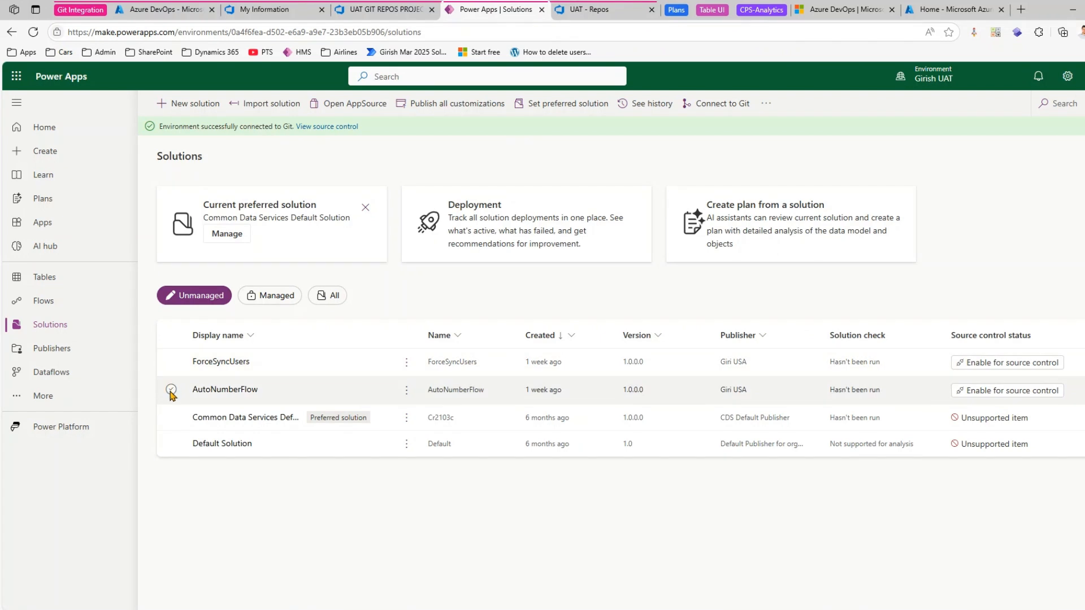
pyautogui.click(172, 390)
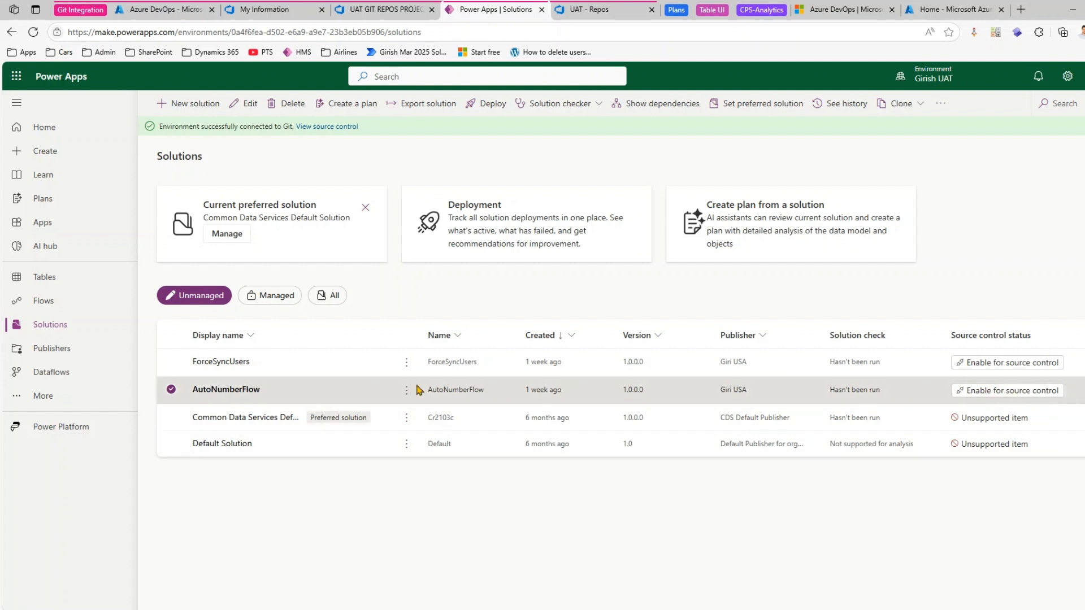
pyautogui.click(406, 390)
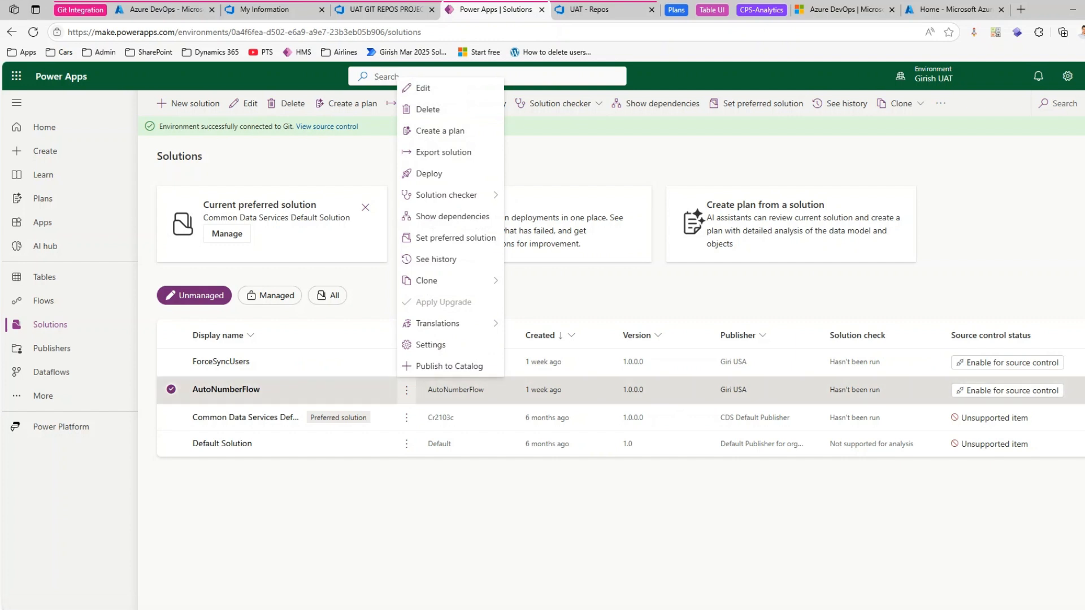
pyautogui.click(857, 559)
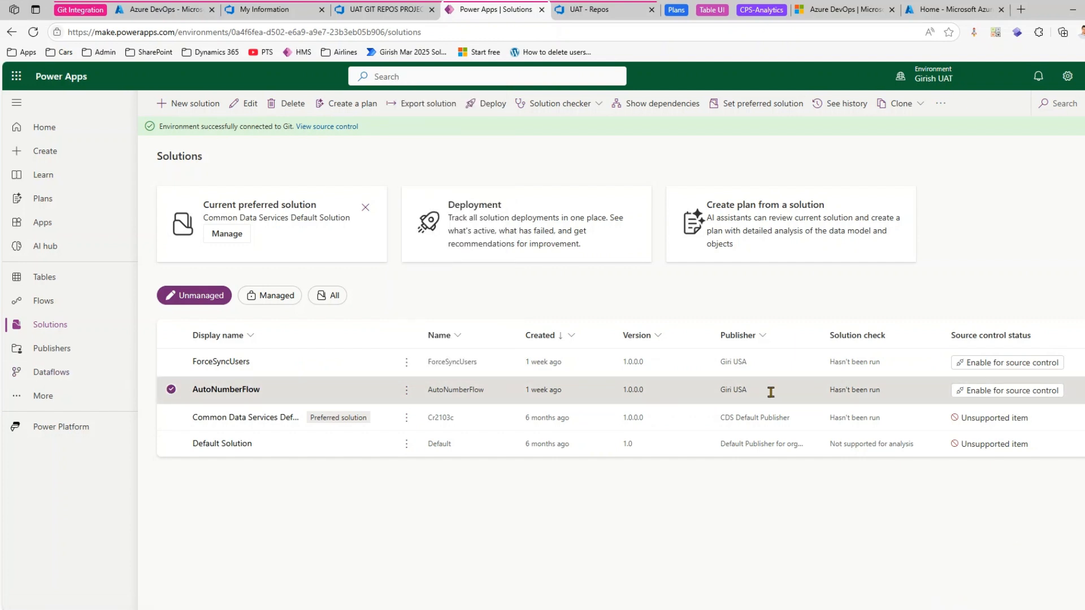
pyautogui.click(1009, 391)
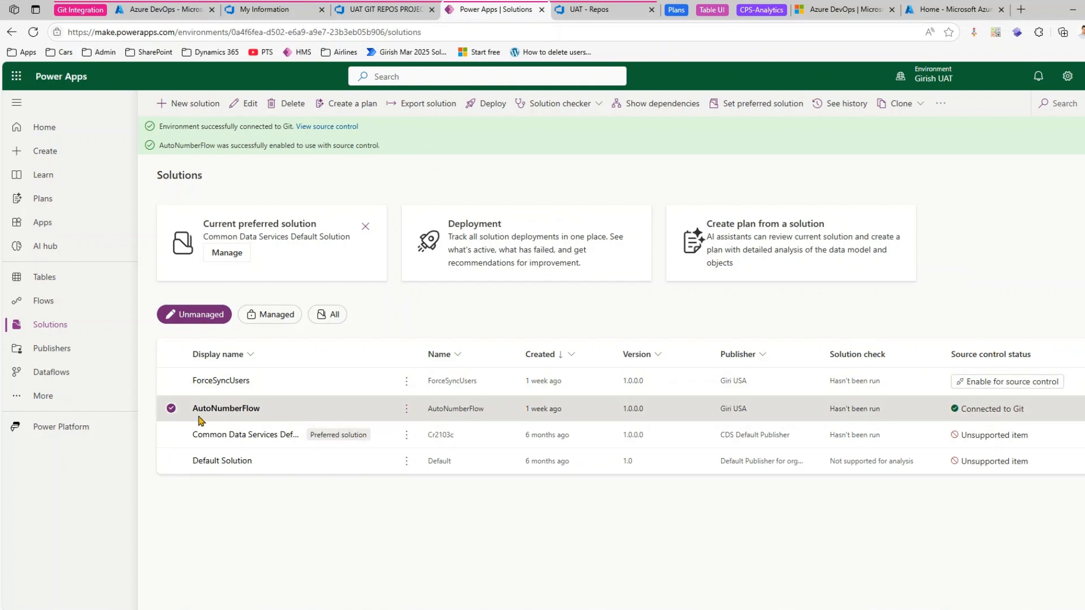
pyautogui.click(172, 409)
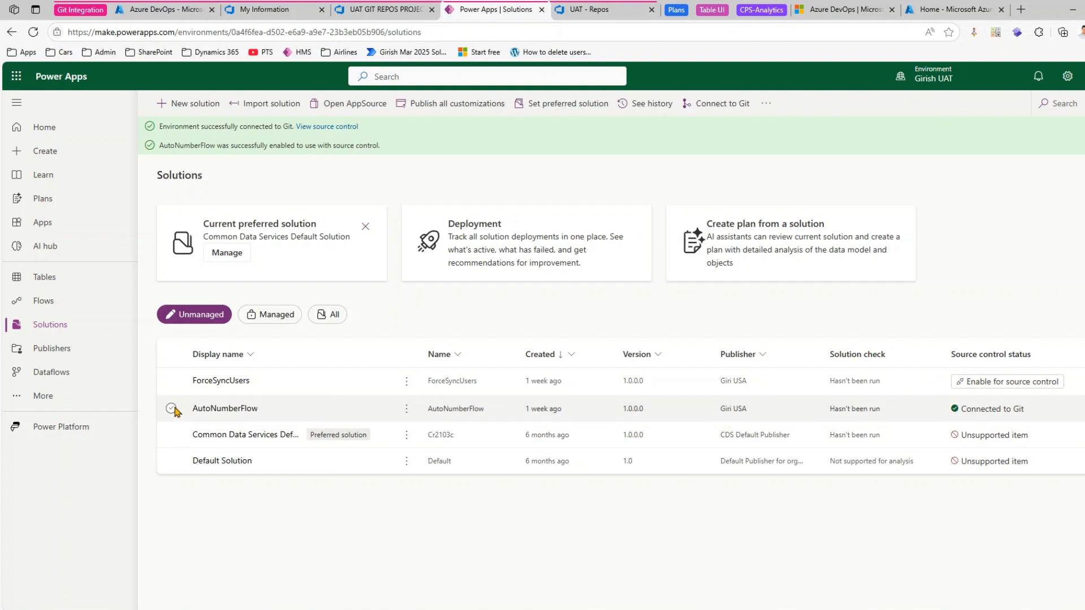
# - Look over the commands available for the AutoNumberFlow and ForceSyncUsers solutions, leaving neither selected
pyautogui.click(172, 409)
pyautogui.click(407, 410)
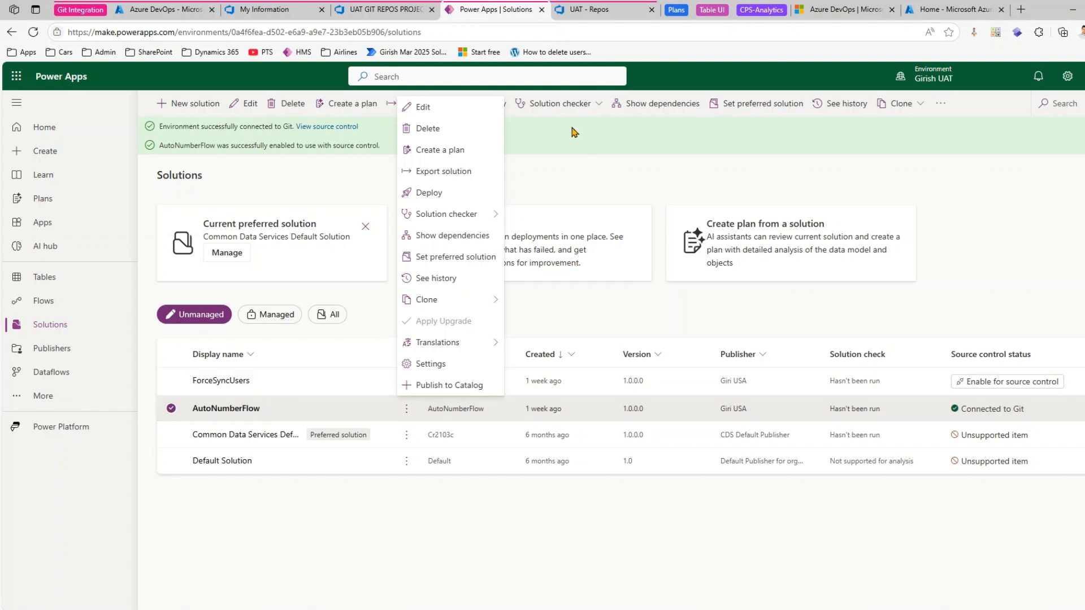
pyautogui.click(542, 131)
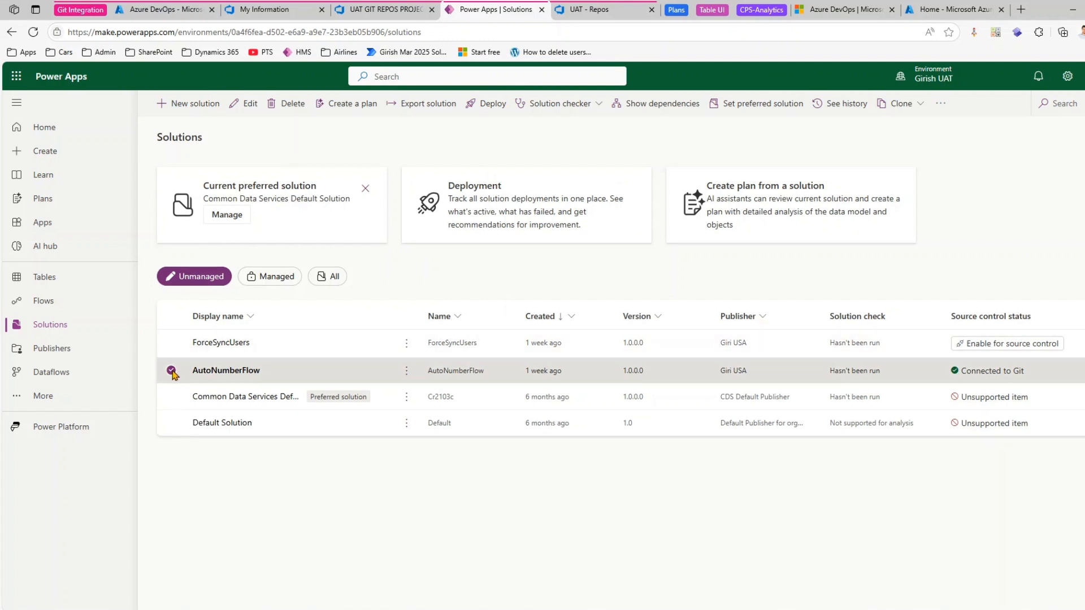
pyautogui.click(172, 372)
pyautogui.click(171, 343)
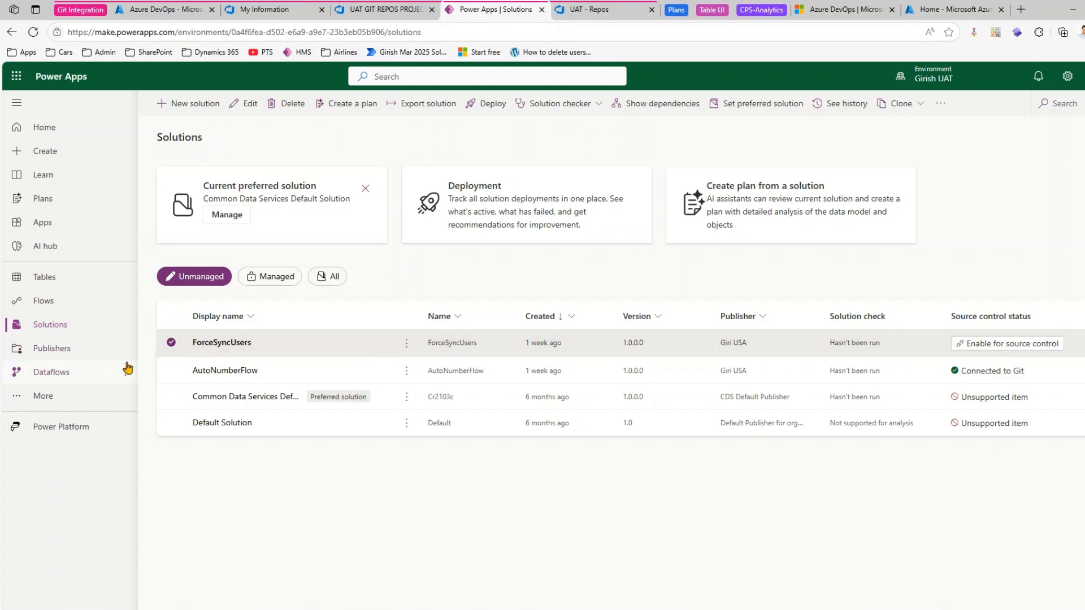
pyautogui.click(171, 343)
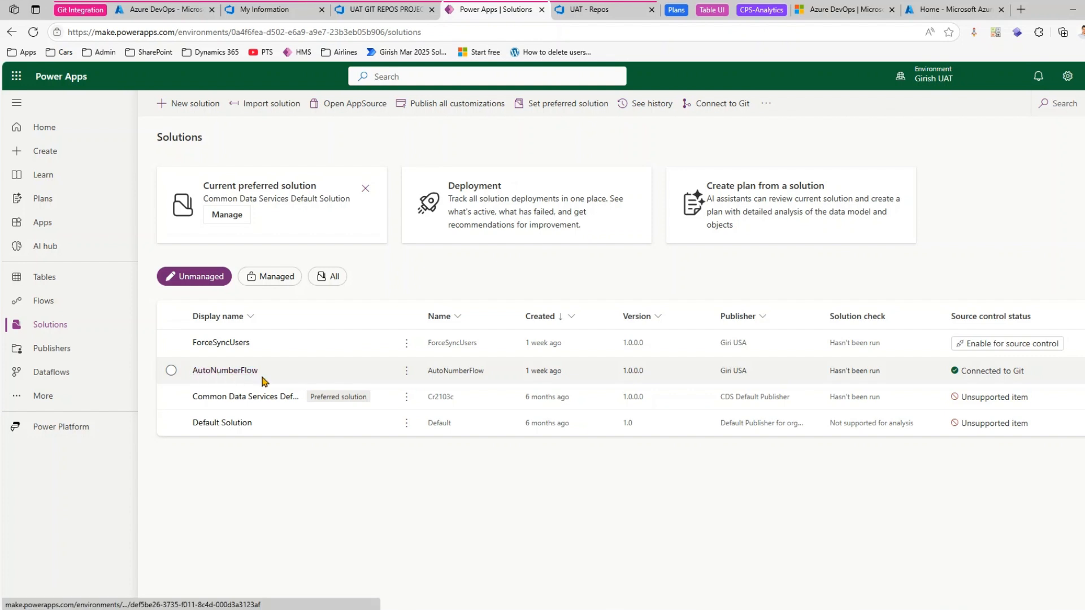
# - Open the AutoNumberFlow solution's source control page and review its guidance and the changes pending for the main branch
pyautogui.click(225, 371)
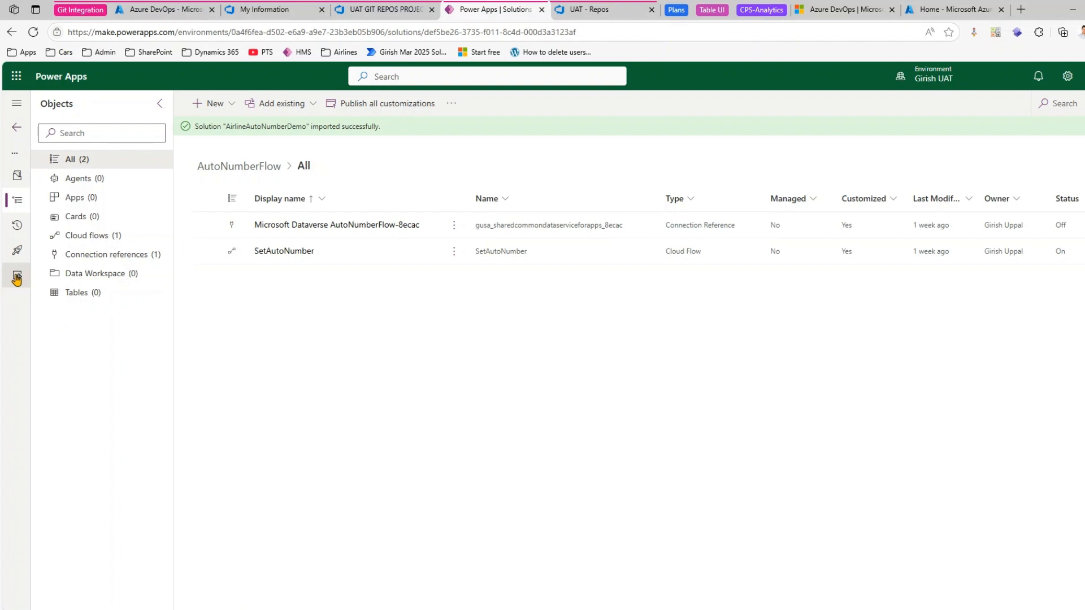
pyautogui.click(16, 103)
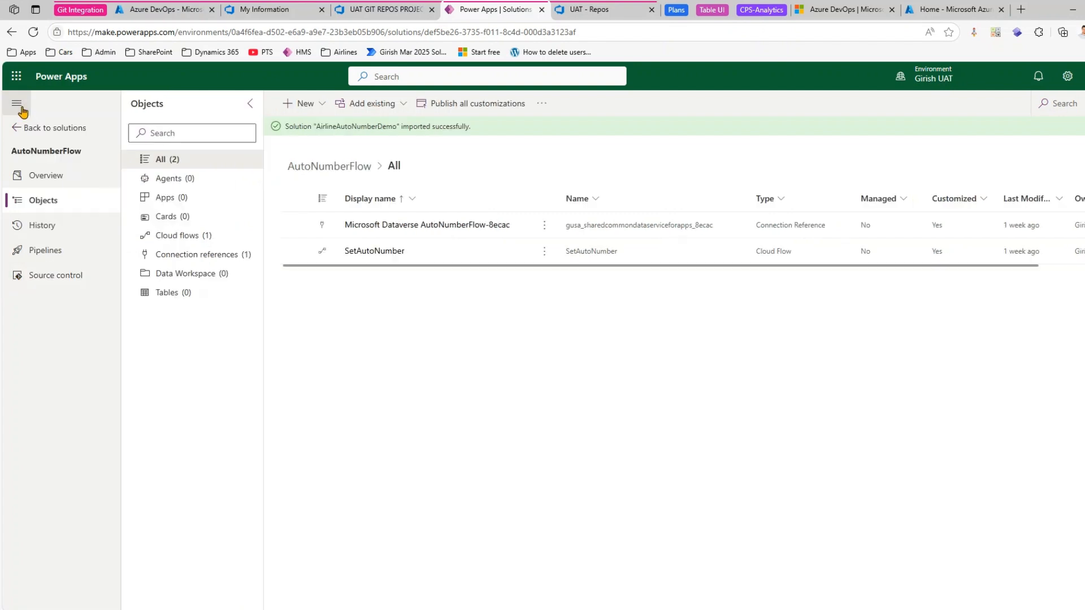
pyautogui.click(61, 283)
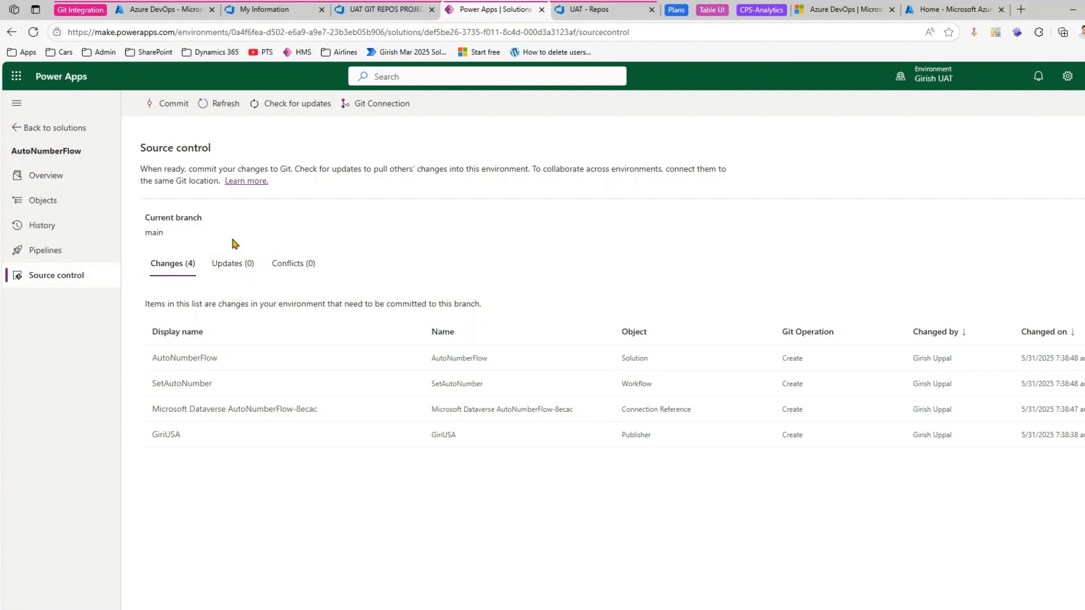
pyautogui.moveTo(169, 169); pyautogui.dragTo(440, 171)
pyautogui.click(303, 173)
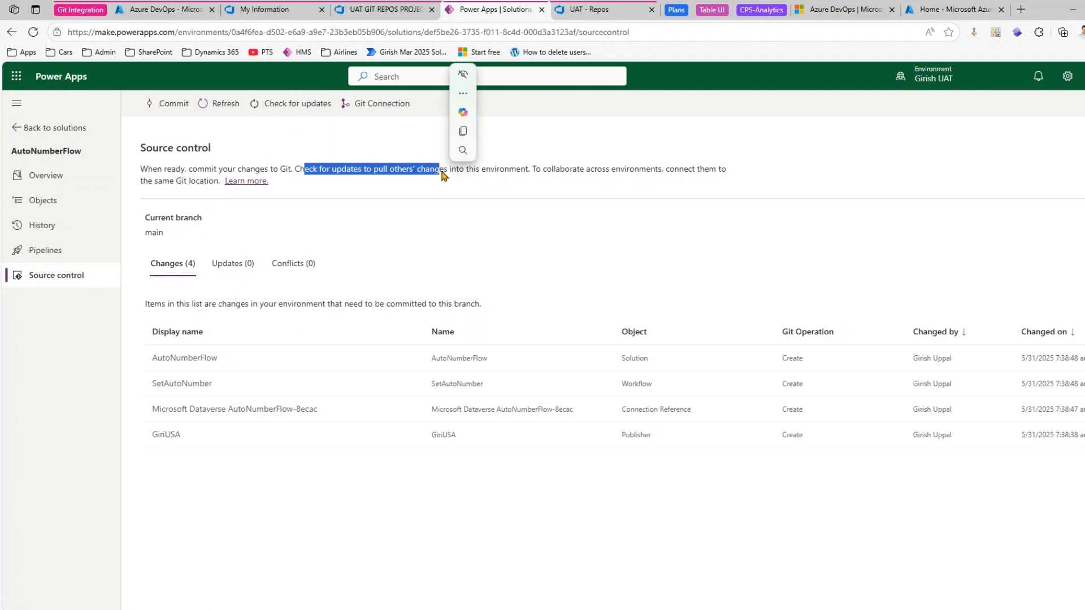
pyautogui.click(424, 188)
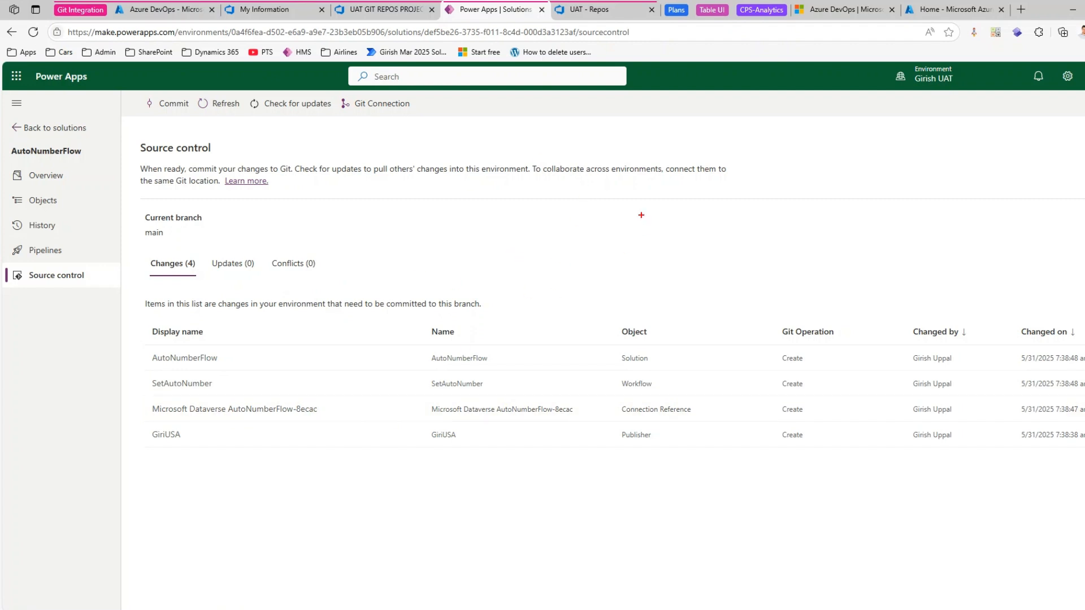
pyautogui.moveTo(639, 213)
pyautogui.mouseDown()
pyautogui.moveTo(637, 254)
pyautogui.moveTo(761, 225)
pyautogui.moveTo(633, 213)
pyautogui.mouseUp()
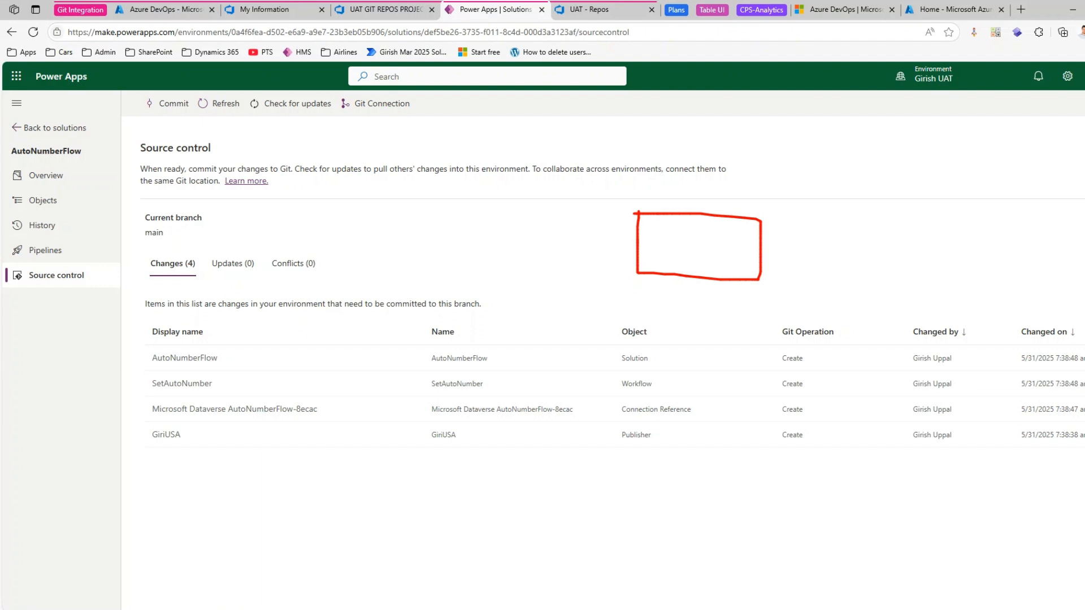
pyautogui.moveTo(922, 209)
pyautogui.mouseDown()
pyautogui.moveTo(913, 248)
pyautogui.moveTo(1052, 209)
pyautogui.moveTo(927, 199)
pyautogui.mouseUp()
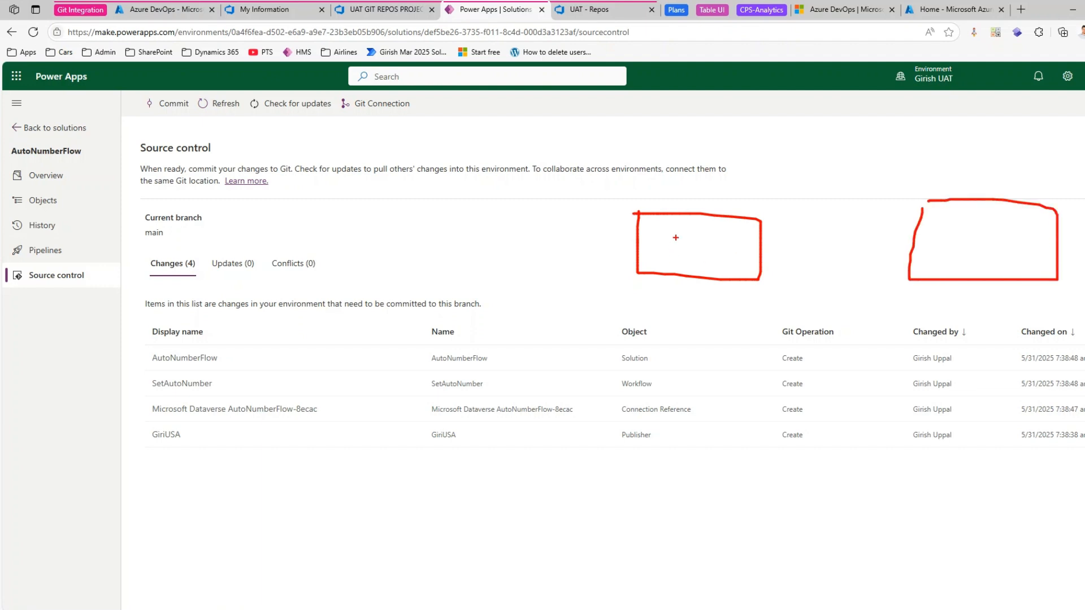
pyautogui.moveTo(676, 238)
pyautogui.mouseDown()
pyautogui.moveTo(671, 268)
pyautogui.moveTo(715, 263)
pyautogui.moveTo(709, 291)
pyautogui.mouseUp()
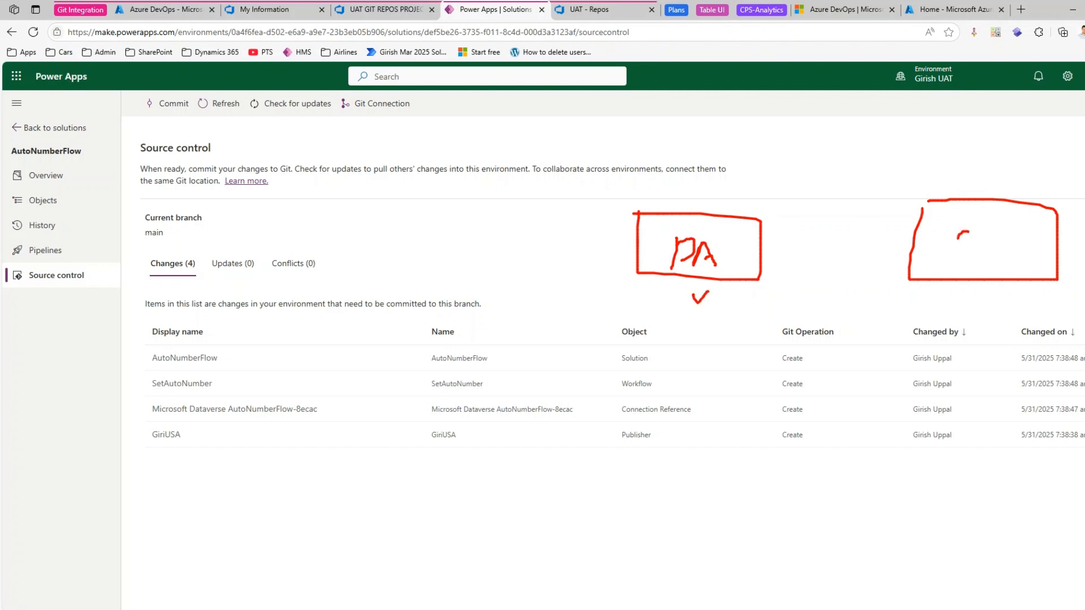
pyautogui.moveTo(958, 237); pyautogui.dragTo(980, 269)
pyautogui.moveTo(998, 239); pyautogui.dragTo(999, 263)
pyautogui.moveTo(1011, 237)
pyautogui.mouseDown()
pyautogui.moveTo(1017, 254)
pyautogui.moveTo(1026, 231)
pyautogui.mouseUp()
pyautogui.moveTo(744, 214)
pyautogui.mouseDown()
pyautogui.moveTo(842, 195)
pyautogui.moveTo(918, 221)
pyautogui.mouseUp()
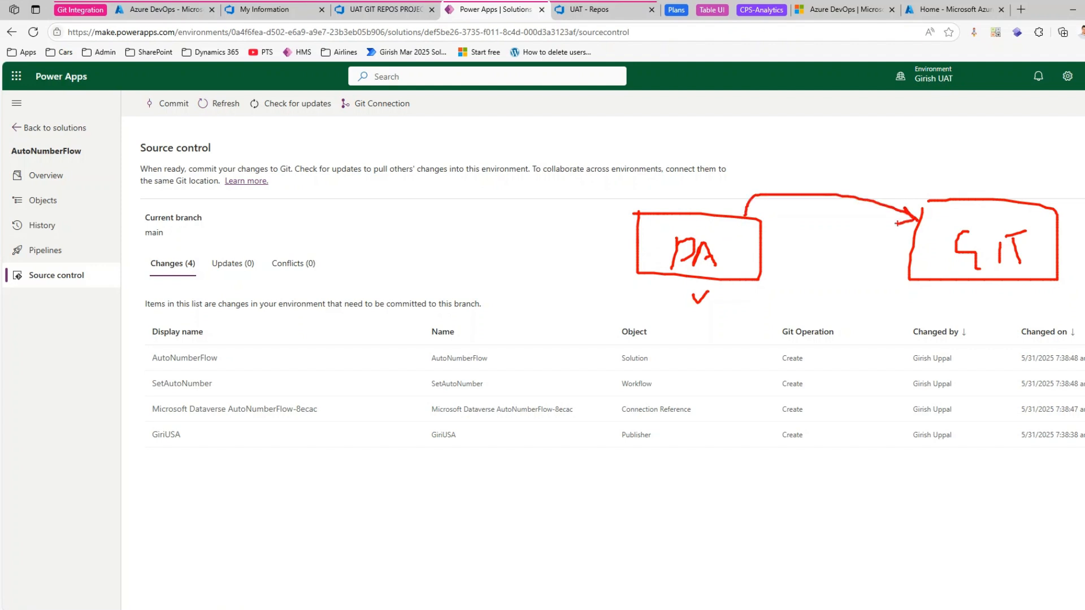
pyautogui.moveTo(927, 213)
pyautogui.mouseDown()
pyautogui.moveTo(966, 207)
pyautogui.moveTo(953, 233)
pyautogui.mouseUp()
pyautogui.moveTo(923, 247); pyautogui.dragTo(947, 252)
pyautogui.moveTo(418, 344)
pyautogui.mouseDown()
pyautogui.moveTo(390, 459)
pyautogui.moveTo(386, 356)
pyautogui.mouseUp()
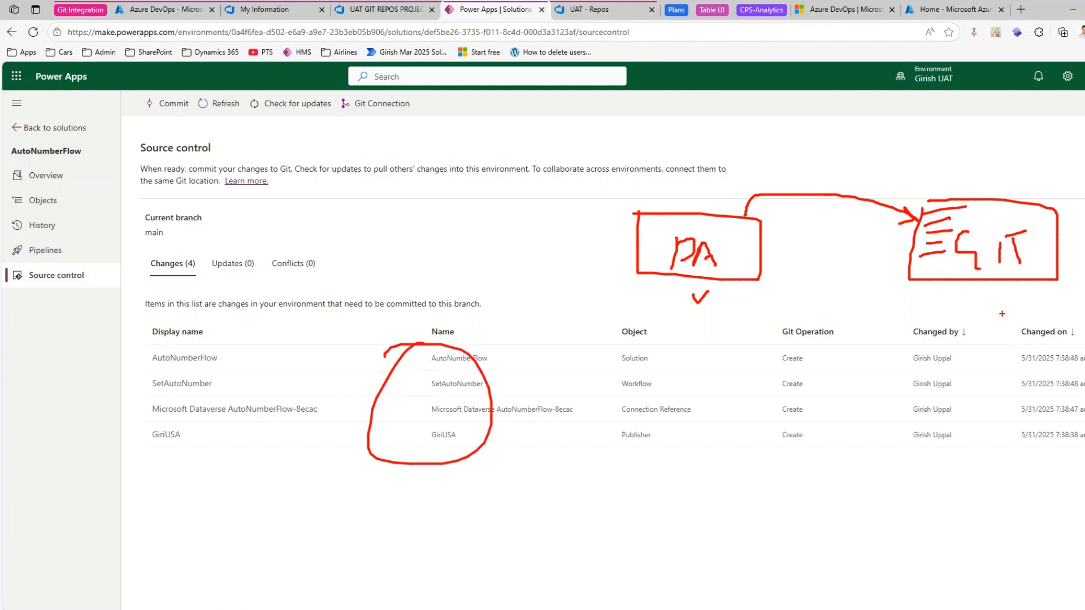
pyautogui.moveTo(1001, 313); pyautogui.dragTo(942, 280)
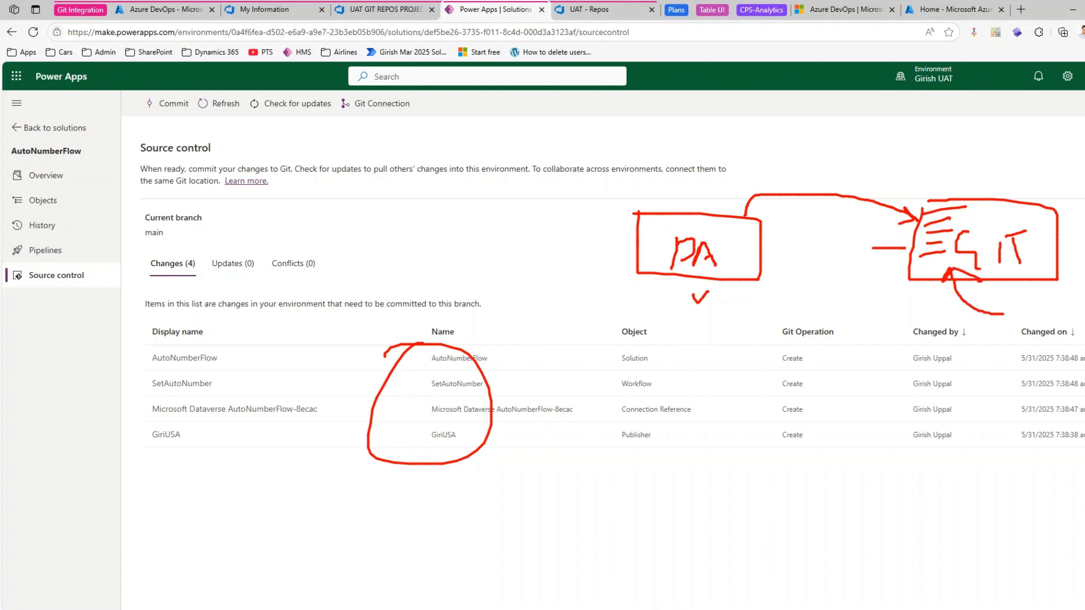
pyautogui.moveTo(873, 247); pyautogui.dragTo(788, 248)
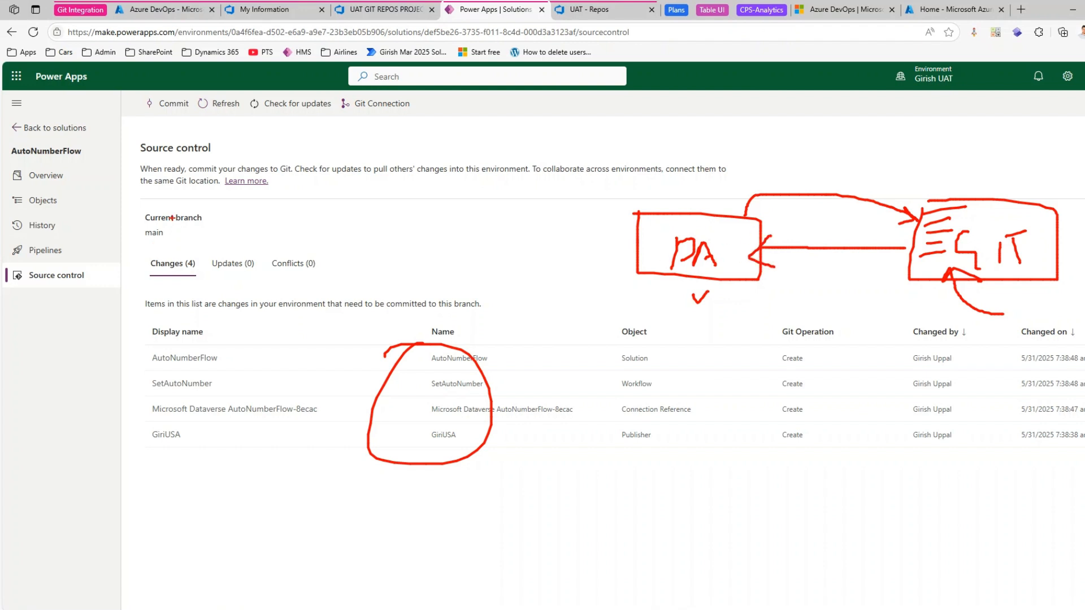
pyautogui.moveTo(148, 101); pyautogui.dragTo(170, 94)
pyautogui.press('Escape')
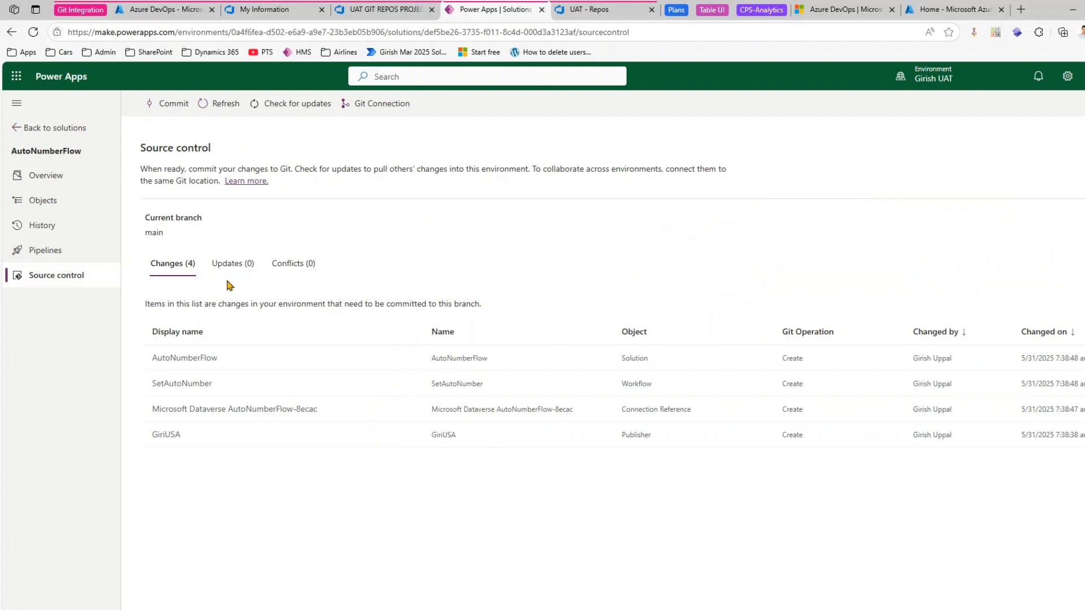
# - Switch to Azure DevOps and check the UAT repository's existing files and commit history
pyautogui.click(593, 10)
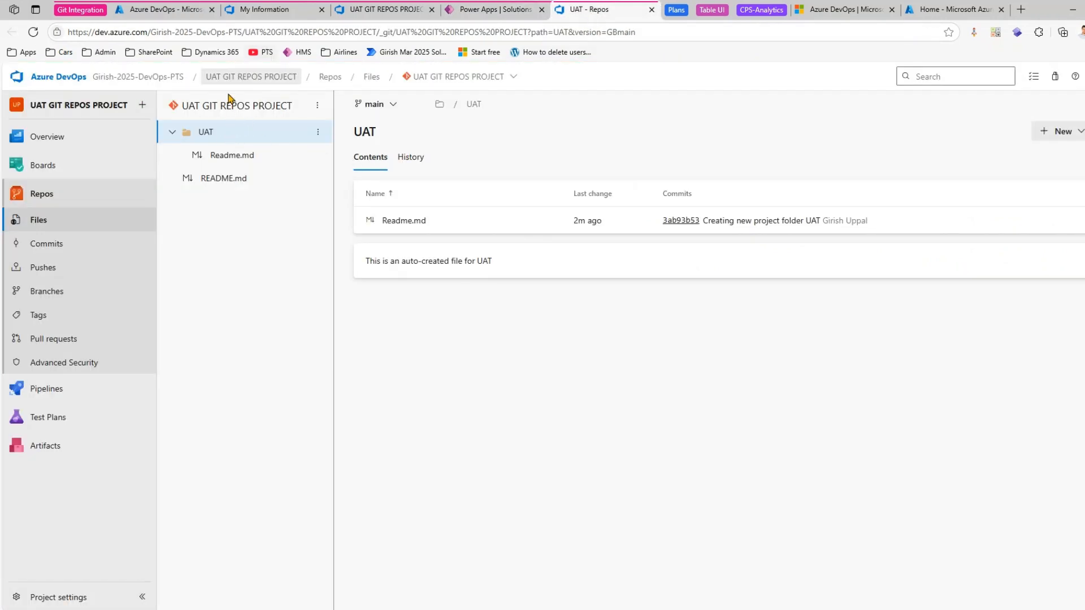
pyautogui.click(93, 251)
pyautogui.click(96, 226)
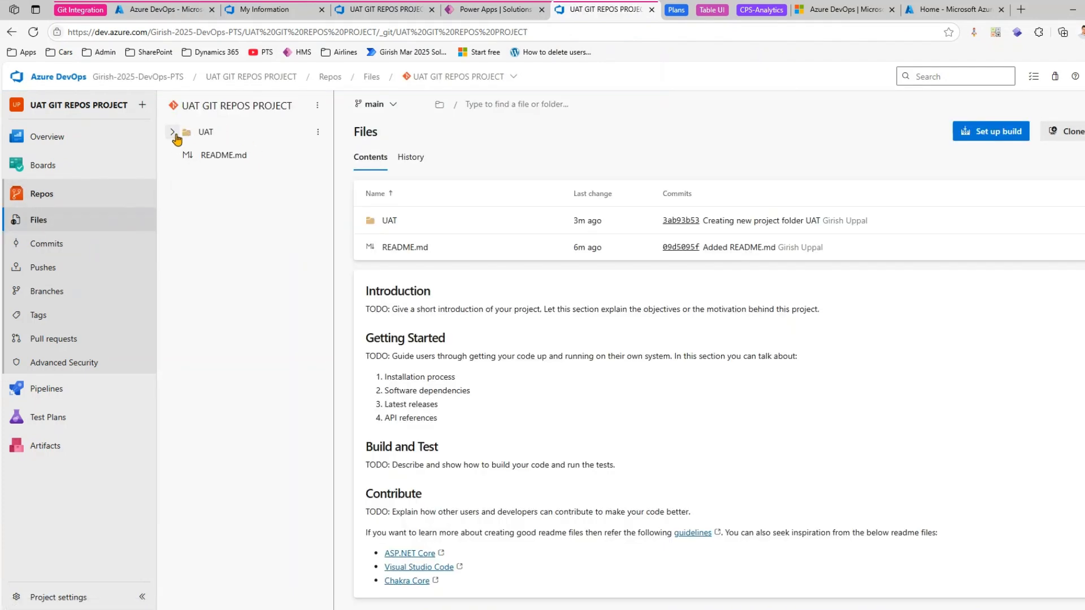
pyautogui.click(67, 244)
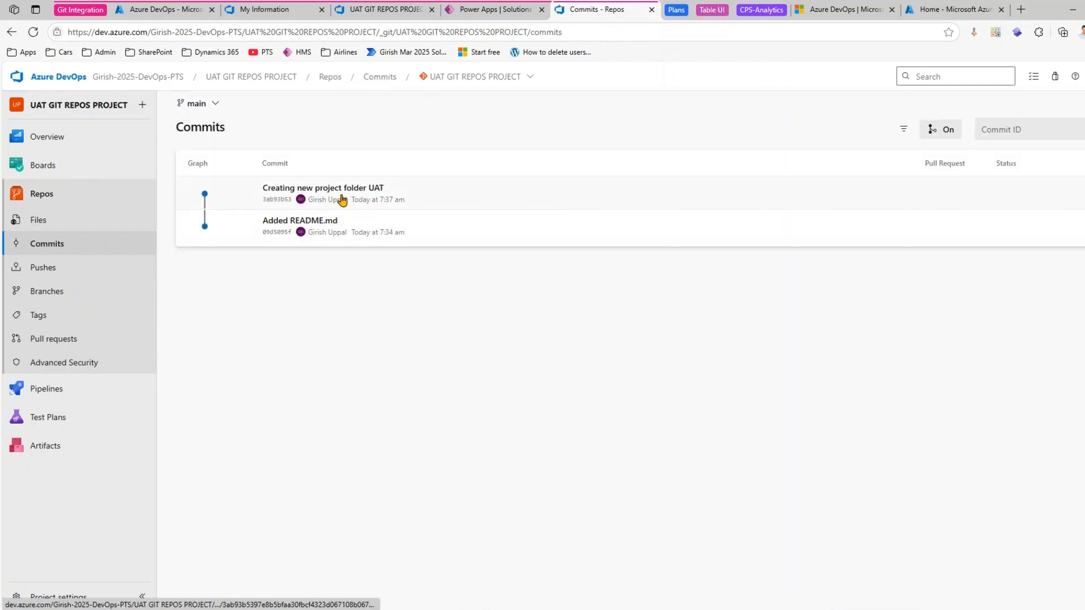
pyautogui.click(85, 223)
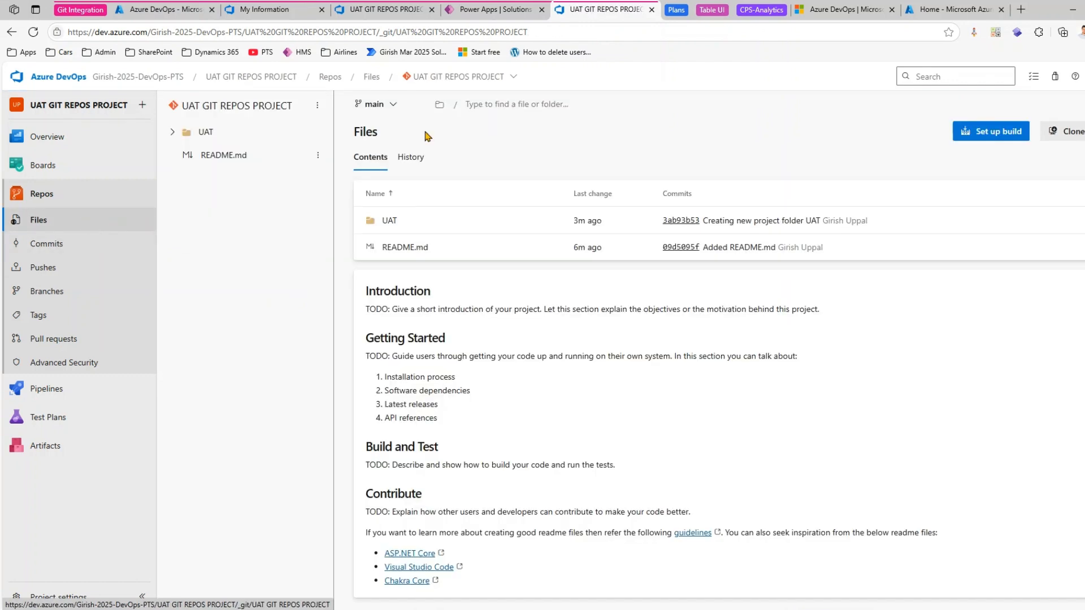
# - Return to Power Apps and commit the AutoNumberFlow changes to main with the comment "first ever commit"
pyautogui.click(503, 10)
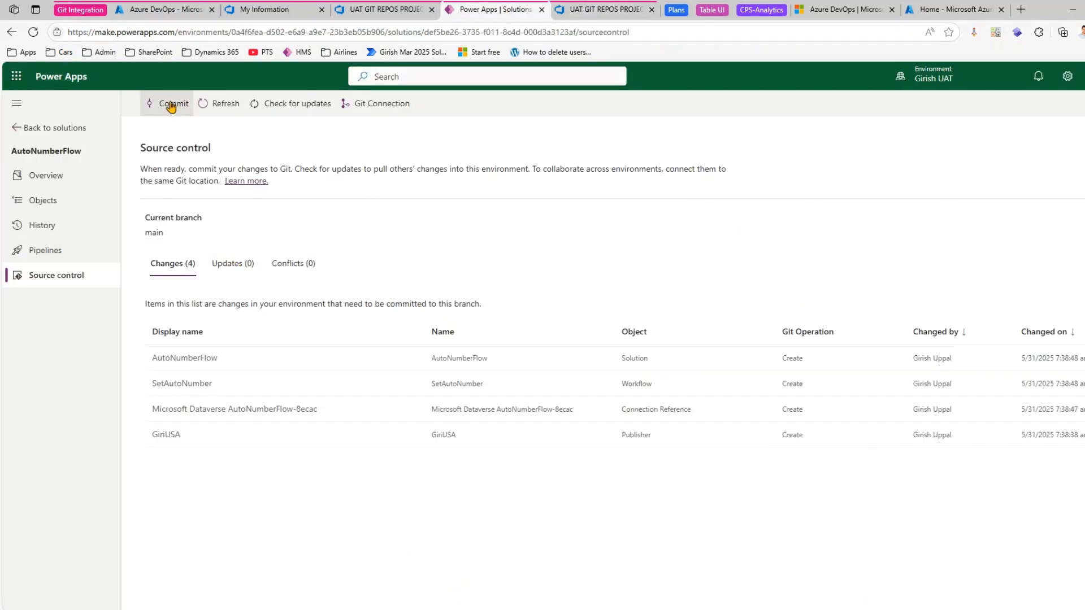
pyautogui.click(171, 105)
pyautogui.click(994, 188)
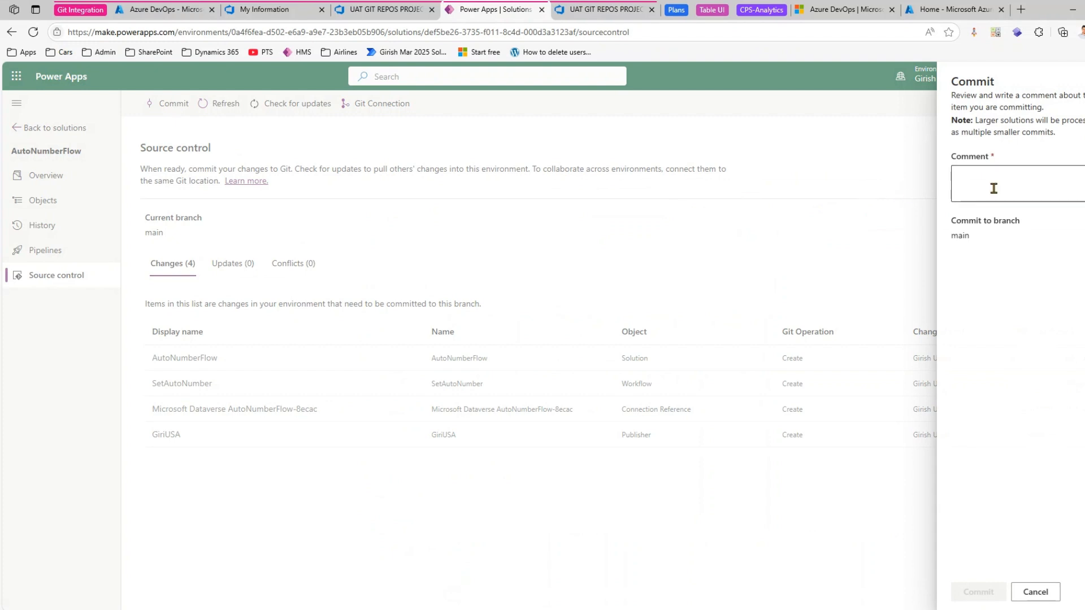
pyautogui.write('first ever commit')
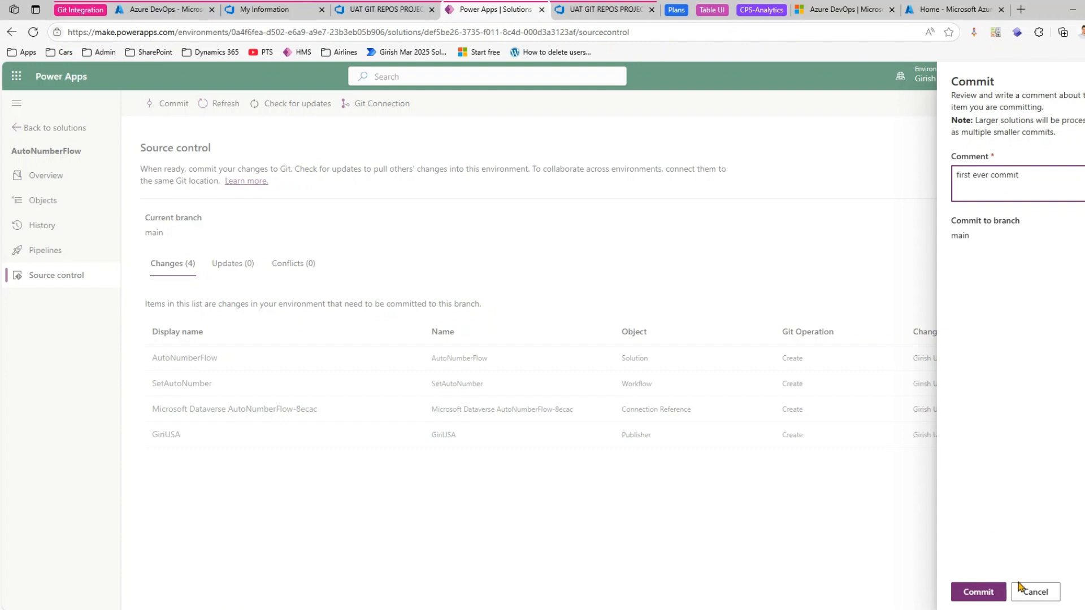
pyautogui.click(982, 590)
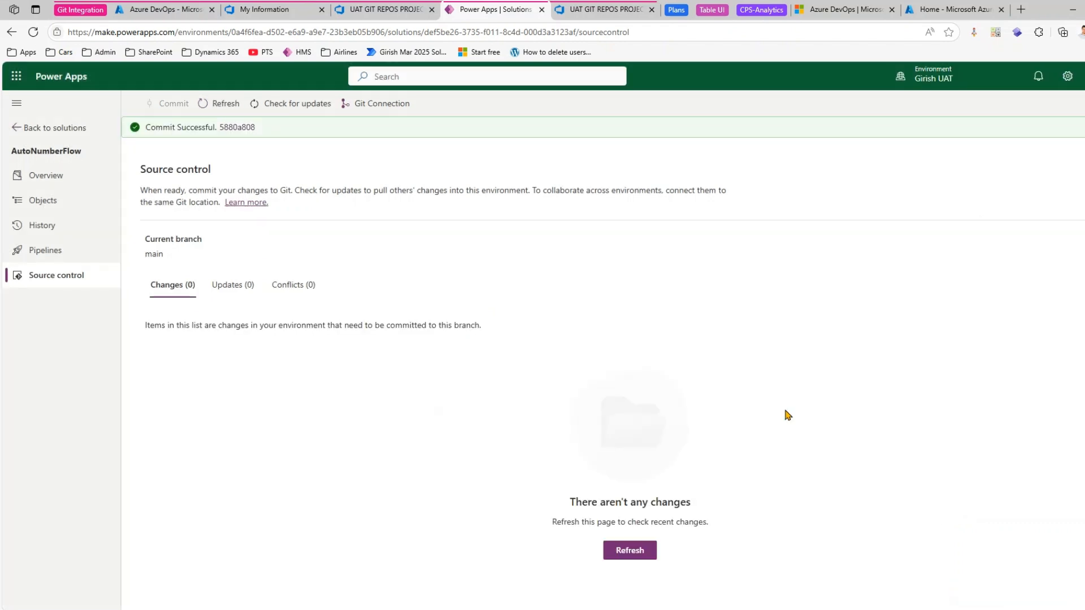
# - Open the new commit in Azure DevOps from its commit ID, and close the four leftover Azure and Azure DevOps browser tabs around it
pyautogui.click(241, 130)
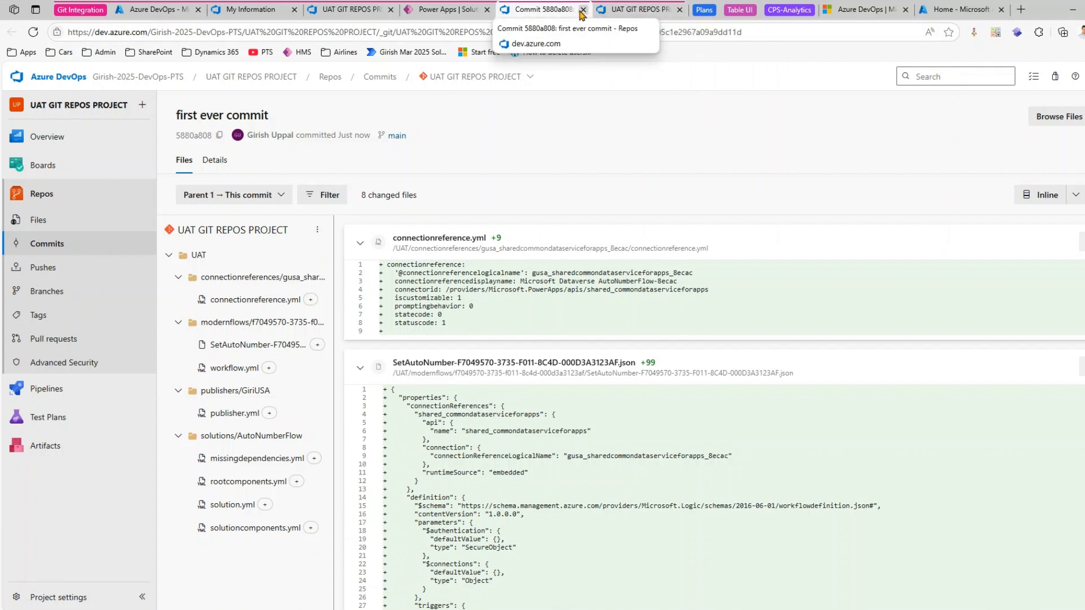
pyautogui.click(392, 10)
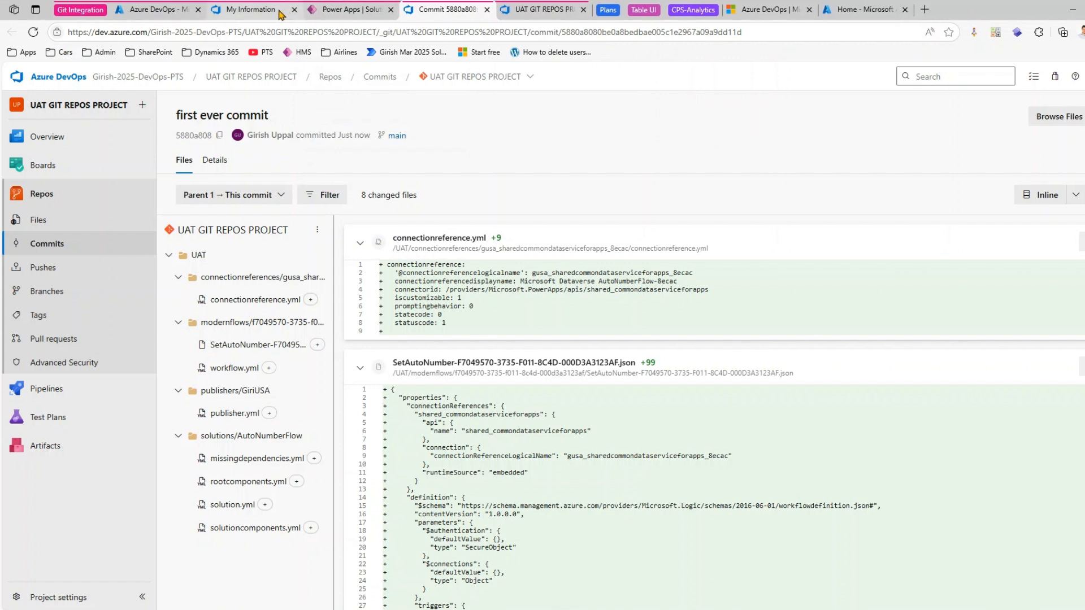
pyautogui.click(292, 11)
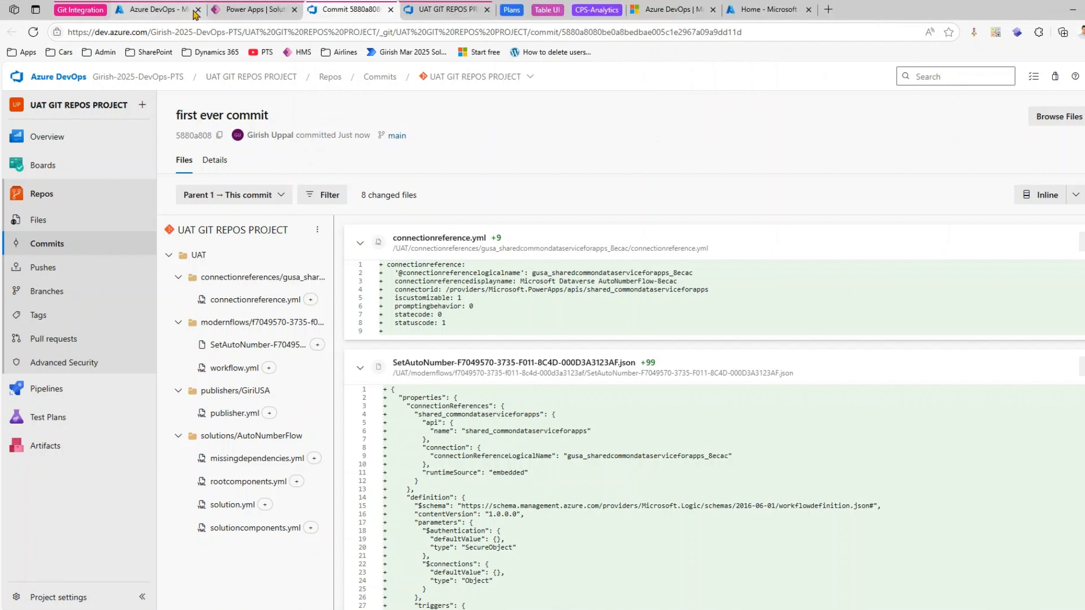
pyautogui.click(197, 11)
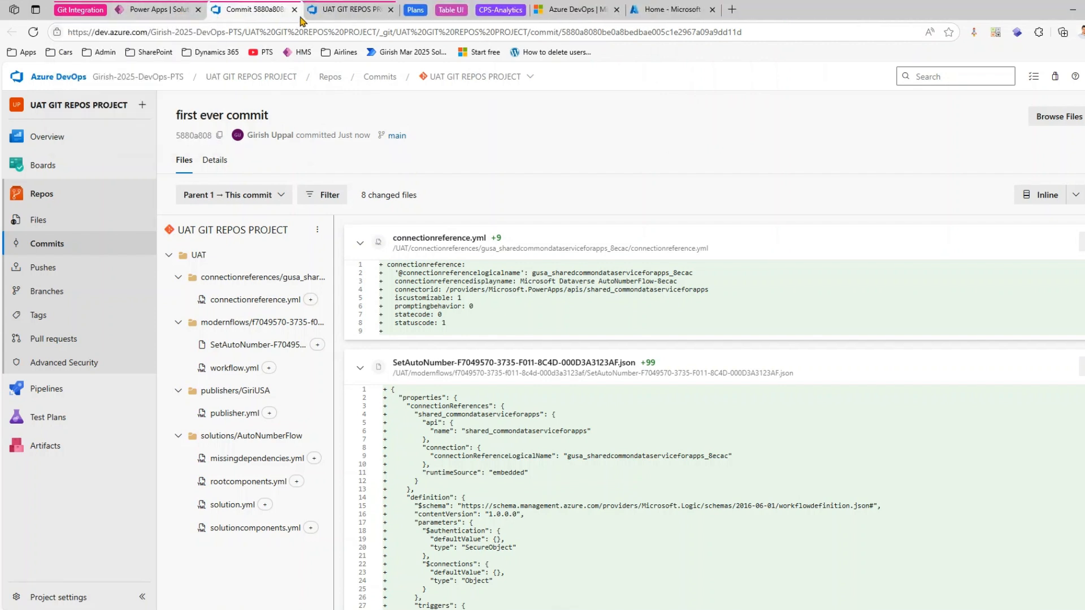
pyautogui.click(390, 10)
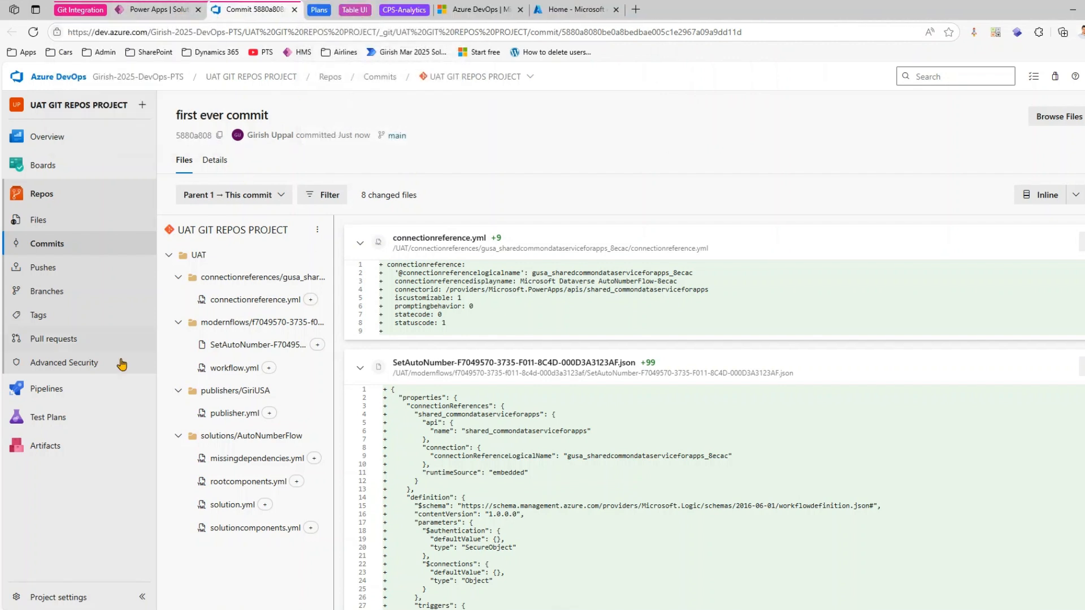
# - Examine the committed contents of the repository's UAT folder, including the publishers folder and the AutoNumberFlow solution files
pyautogui.click(62, 216)
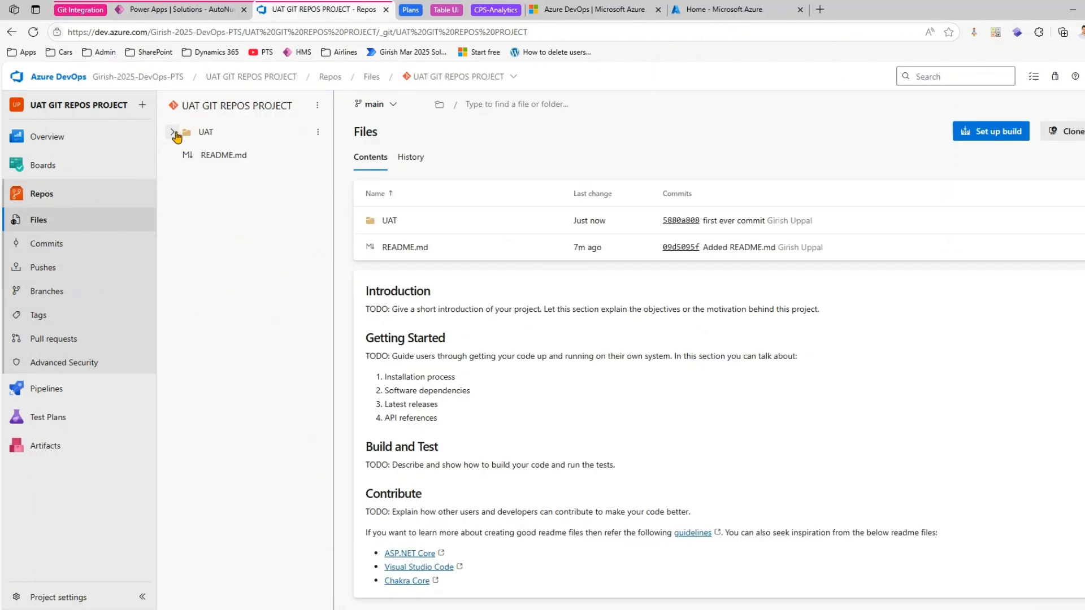
pyautogui.click(173, 132)
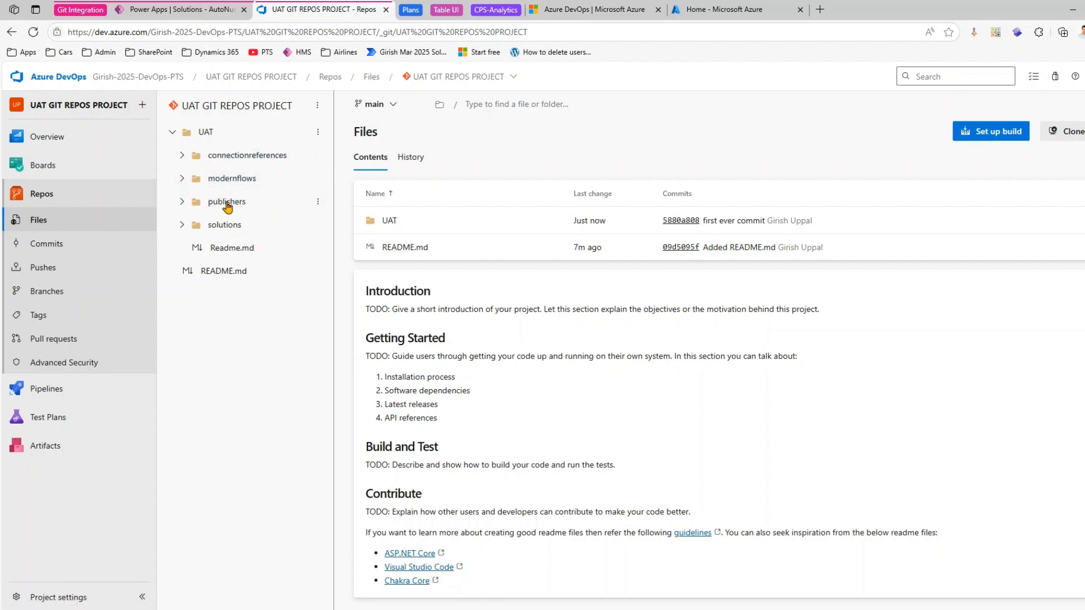
pyautogui.click(205, 210)
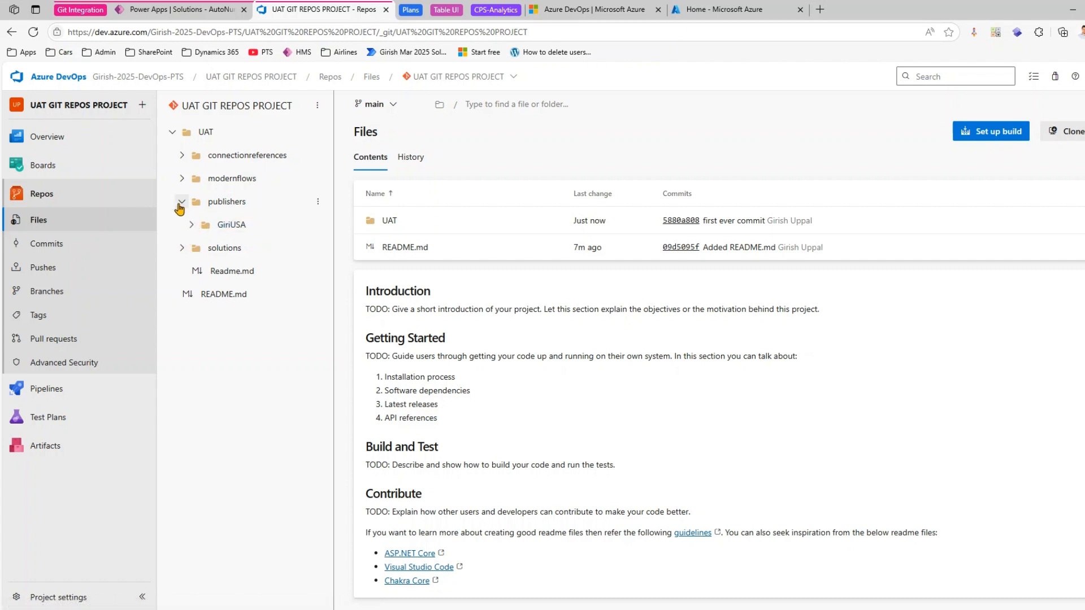
pyautogui.click(181, 201)
pyautogui.click(182, 226)
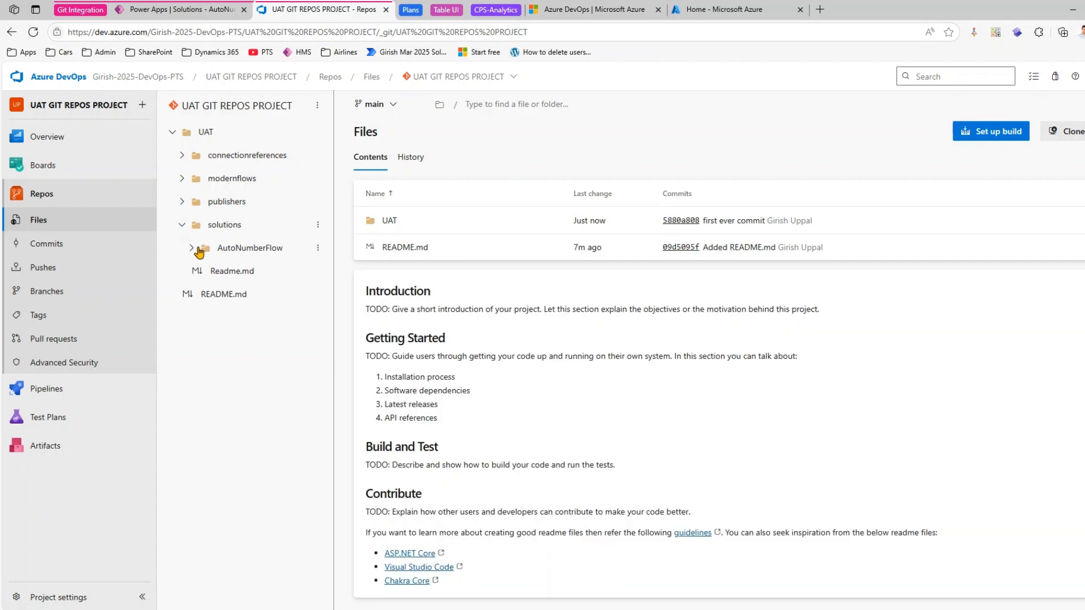
pyautogui.click(190, 249)
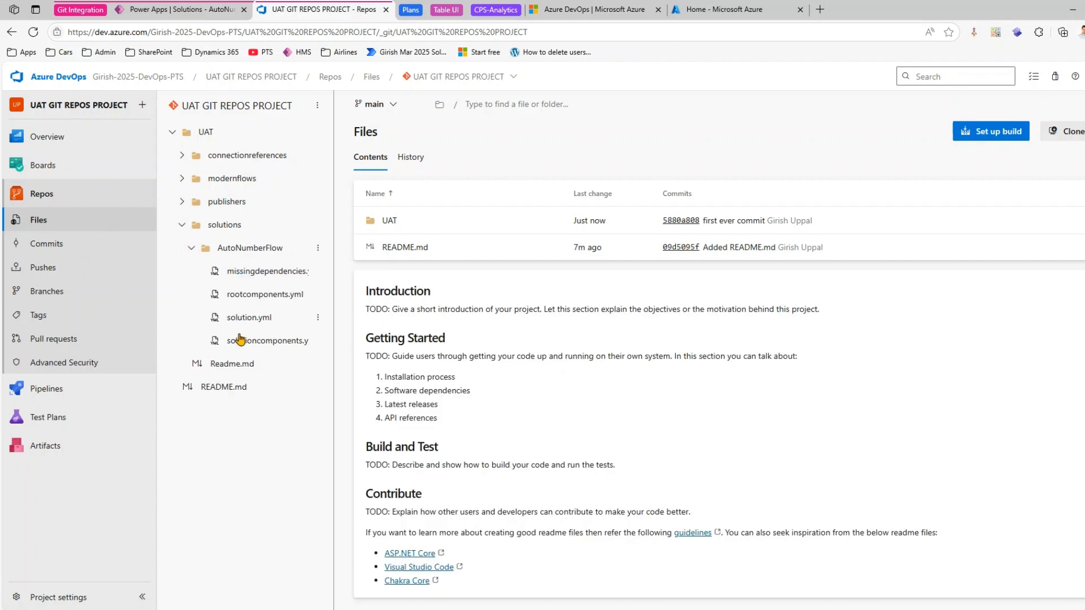
# - Examine publisher.yml in the publishers folder of the UAT repository through to its last line
pyautogui.click(191, 249)
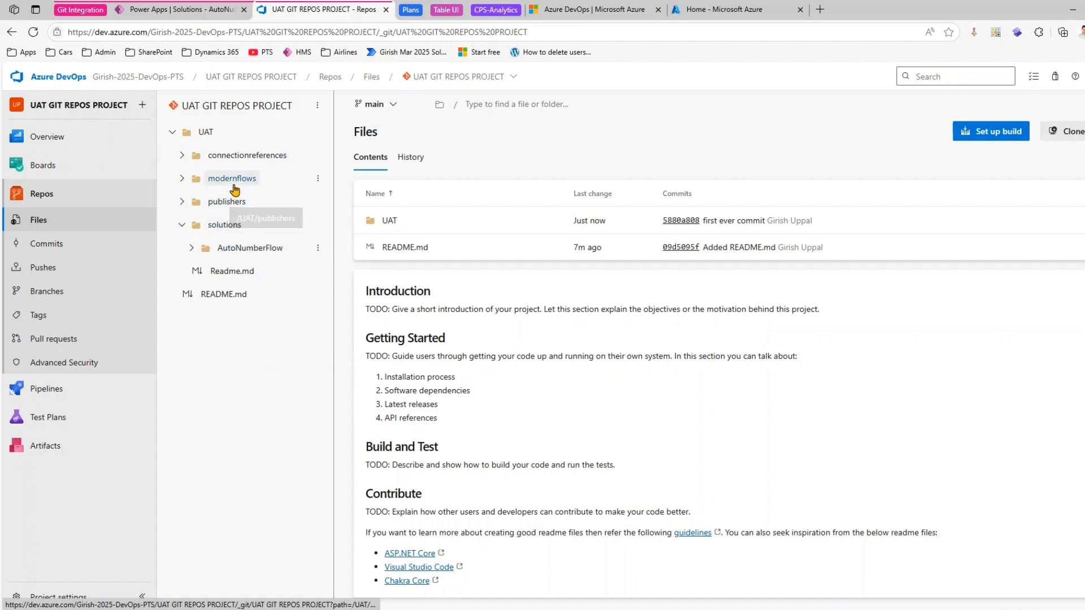
pyautogui.click(182, 179)
pyautogui.click(182, 179)
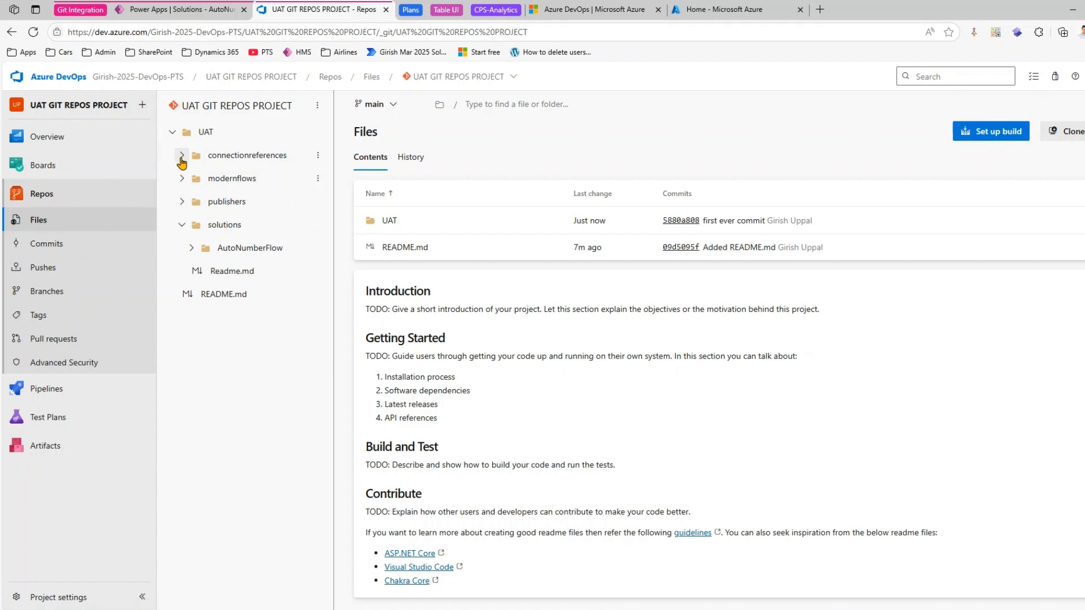
pyautogui.click(181, 202)
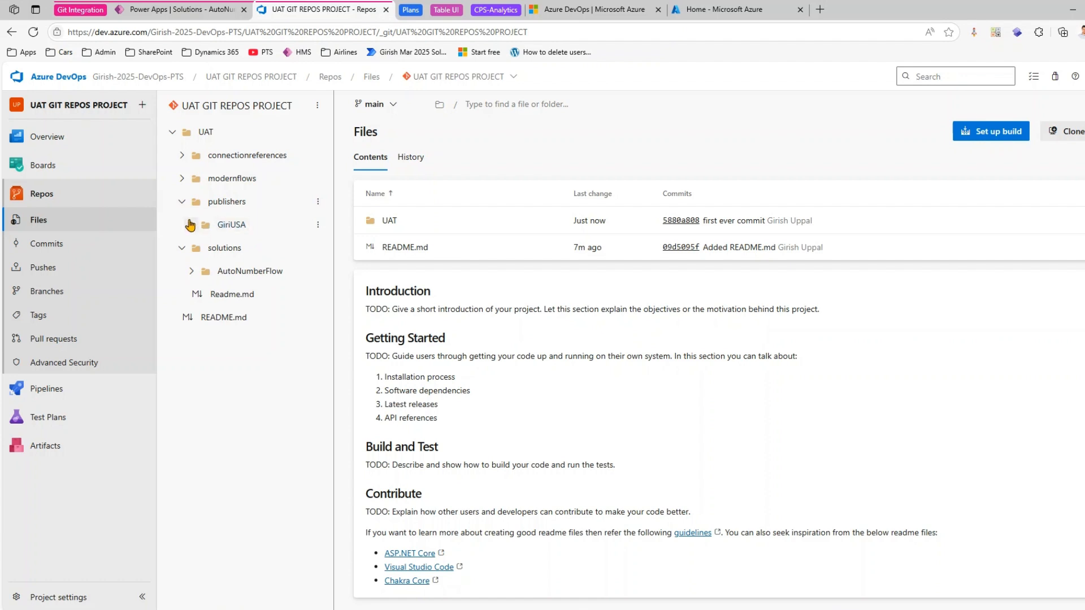
pyautogui.click(189, 226)
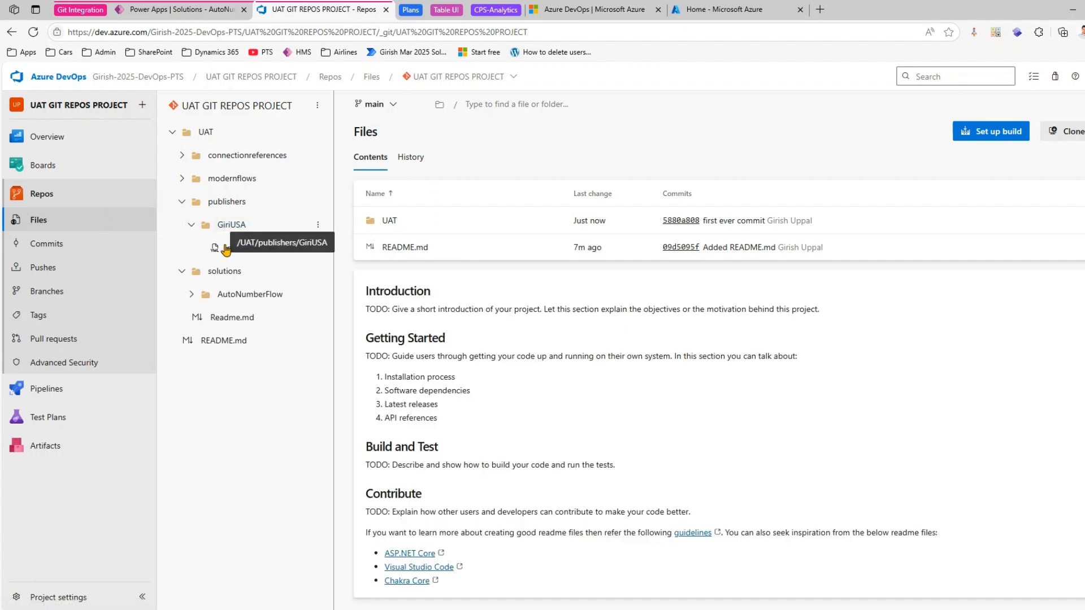
pyautogui.click(237, 247)
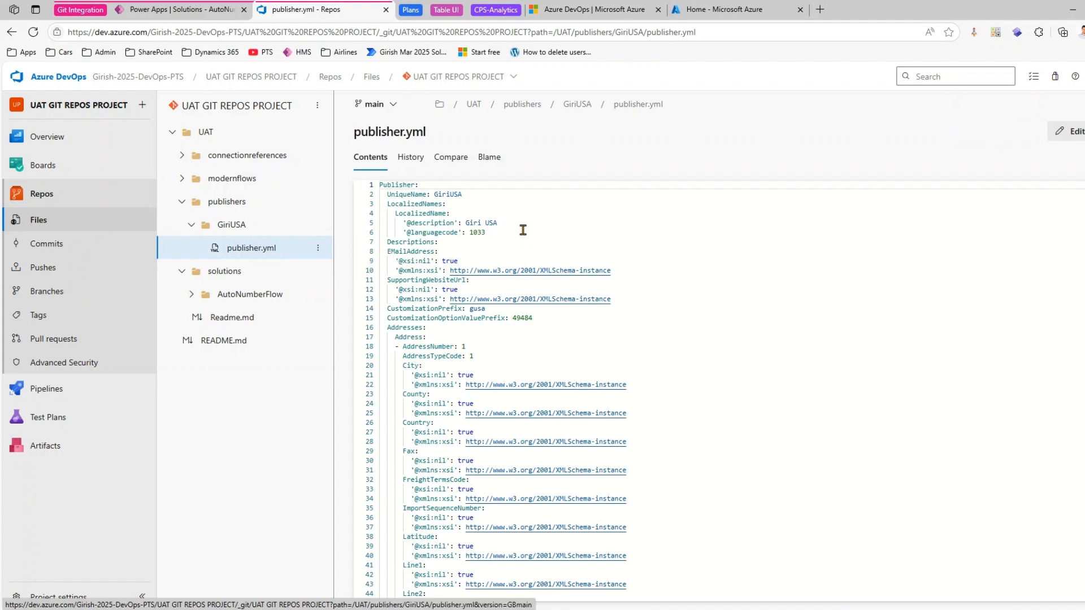
pyautogui.doubleClick(444, 195)
pyautogui.moveTo(477, 232); pyautogui.dragTo(497, 235)
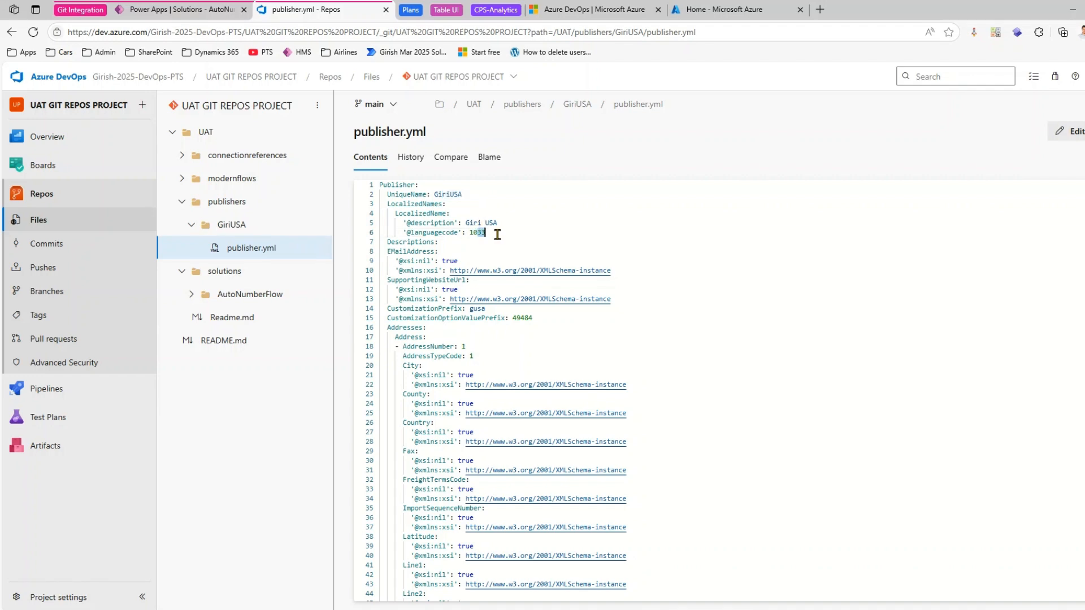
pyautogui.scroll(-2, 570, 325)
pyautogui.scroll(-15, 575, 333)
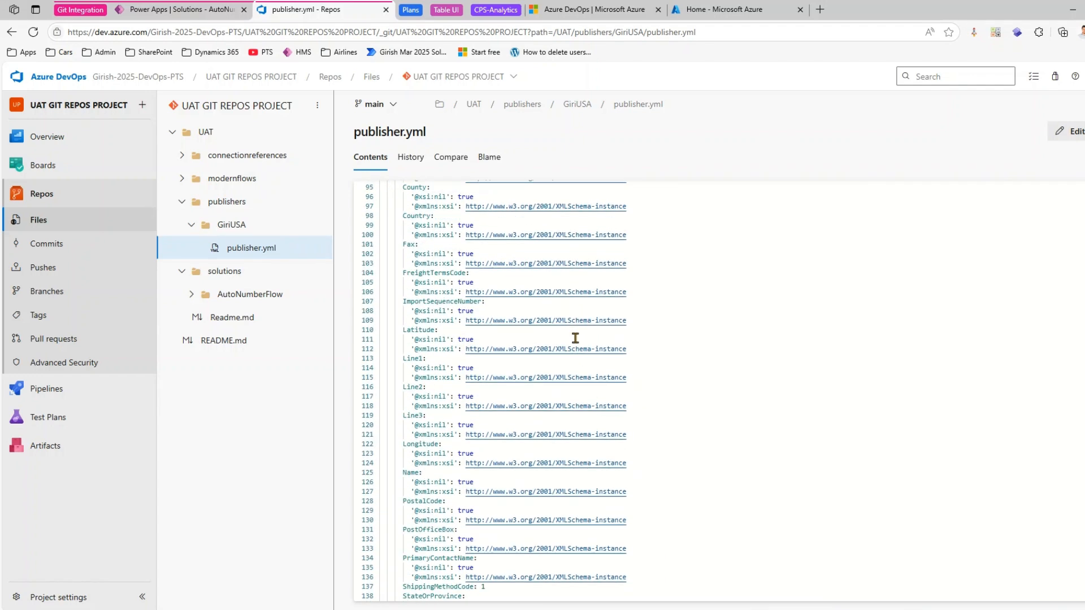
pyautogui.scroll(-4, 571, 355)
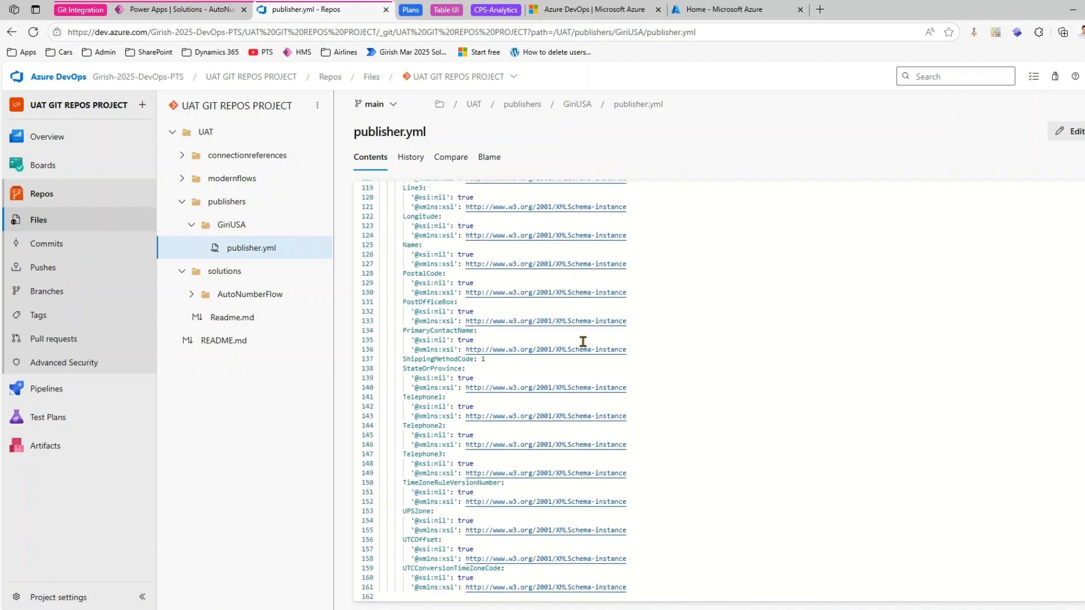
pyautogui.scroll(20, 582, 341)
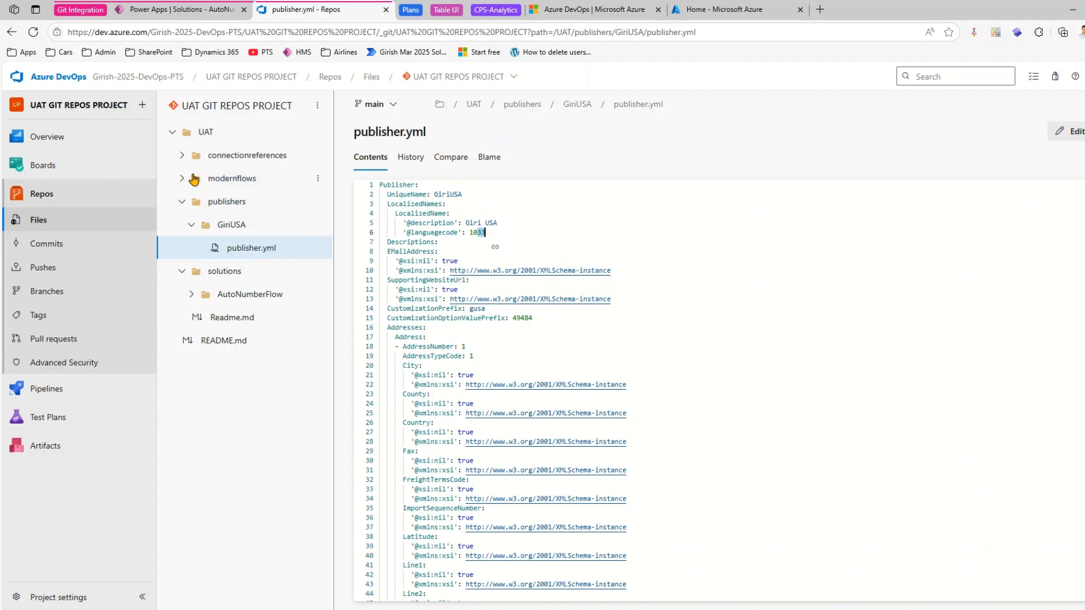
# - Examine workflow.yml and the SetAutoNumber JSON file in the modernflows folder
pyautogui.click(217, 179)
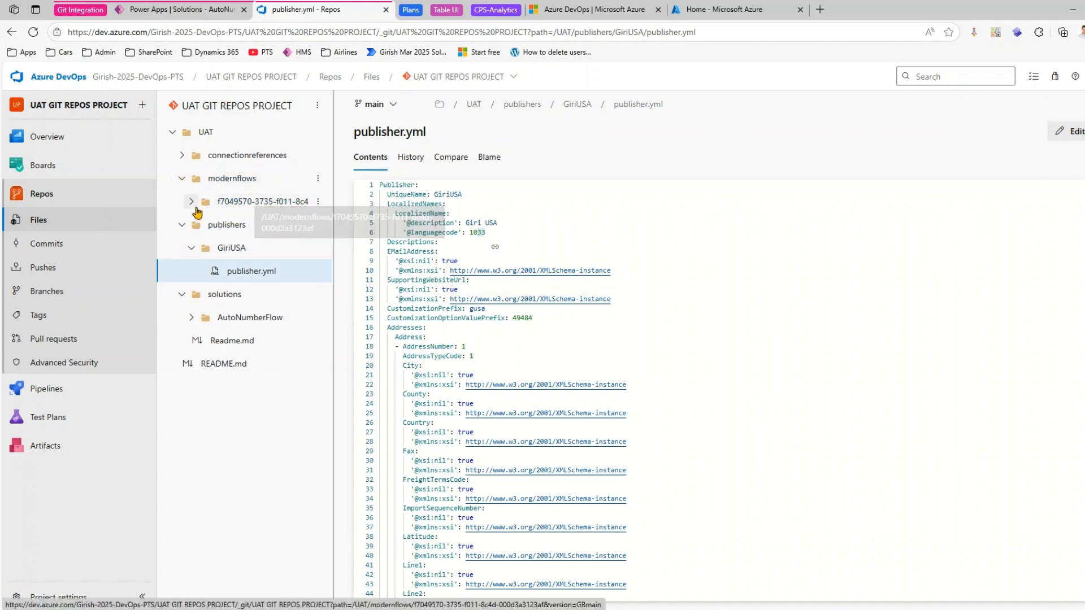
pyautogui.click(192, 202)
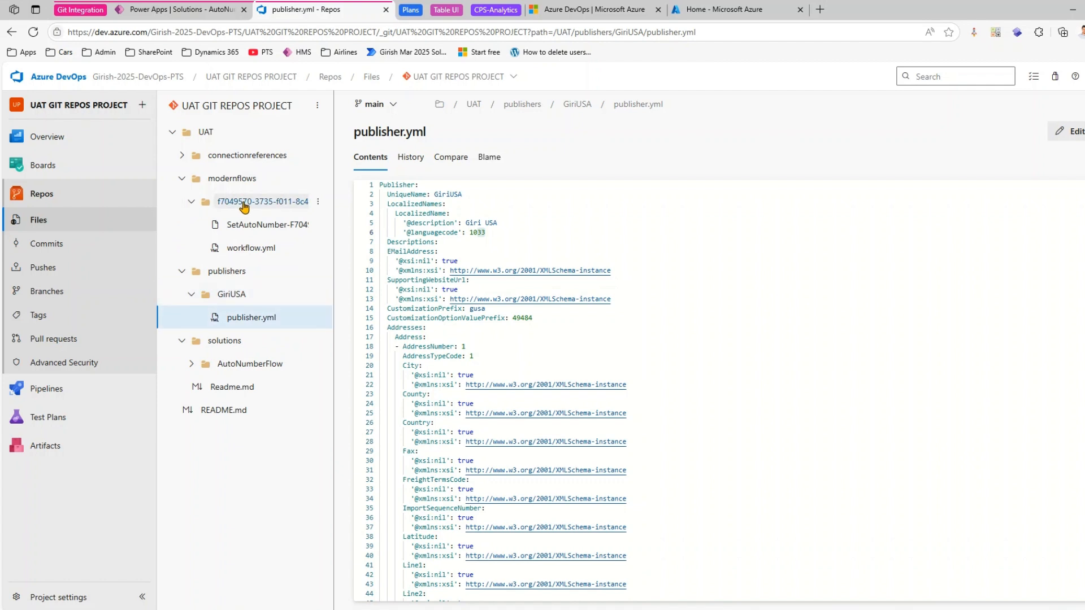
pyautogui.click(231, 252)
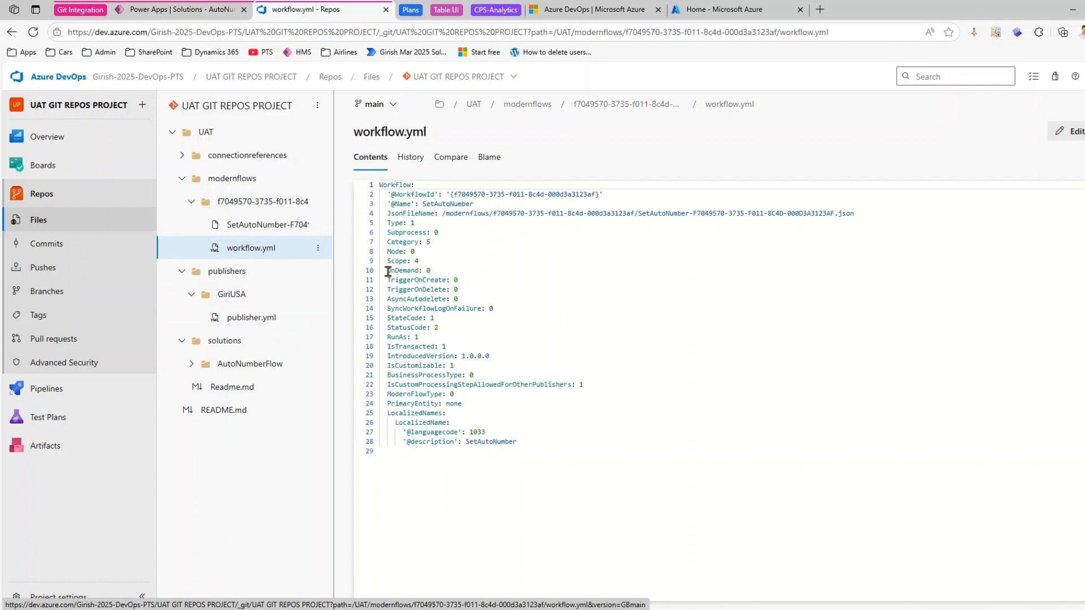
pyautogui.click(271, 225)
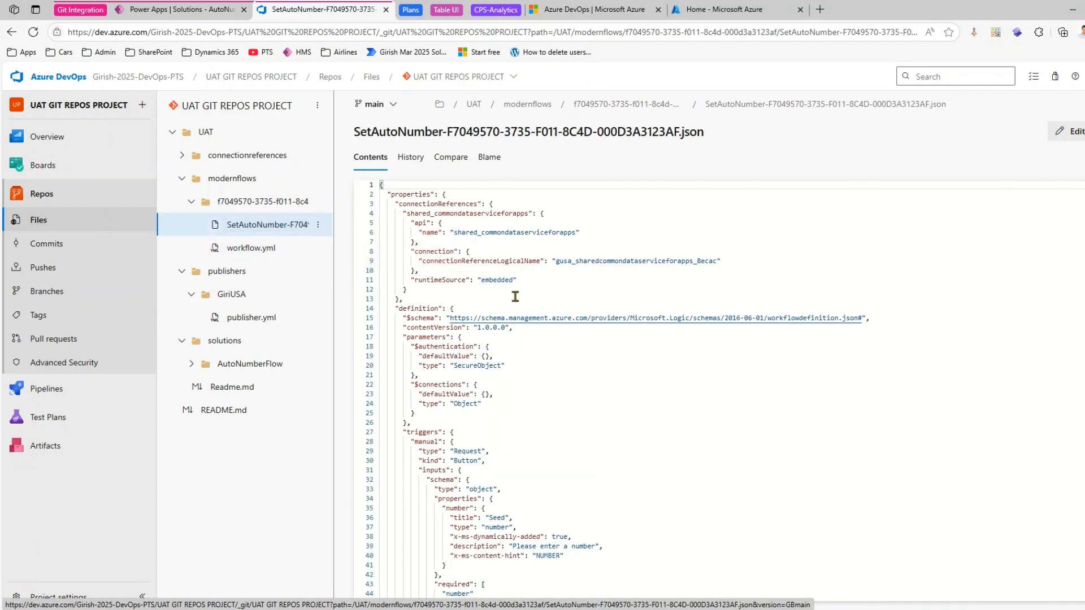
pyautogui.click(192, 201)
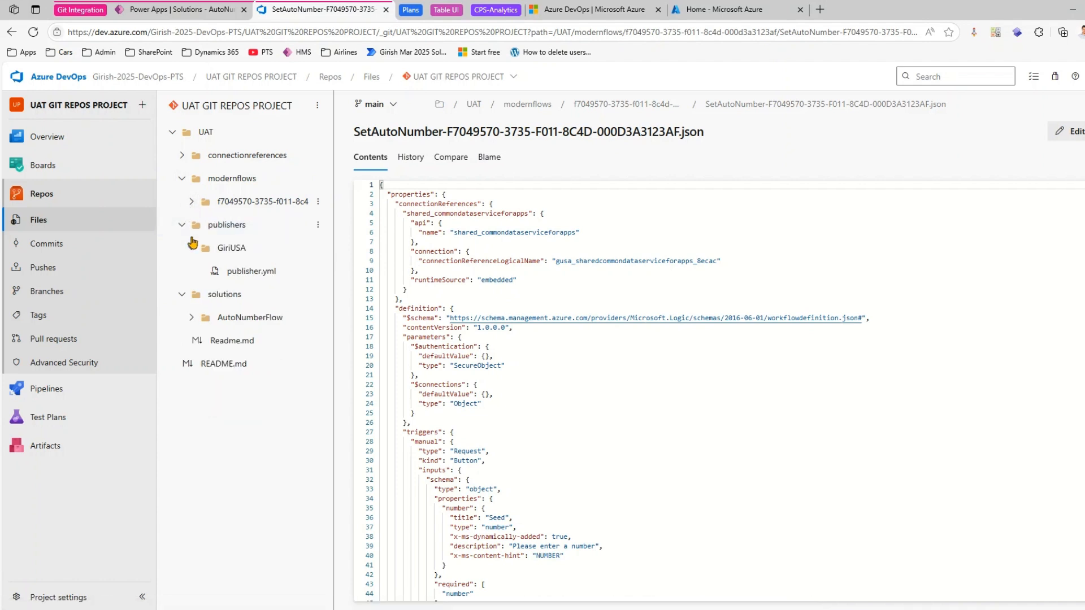
# - Check the files of the AutoNumberFlow solution, and collapse the solutions, publishers and modernflows folders
pyautogui.click(192, 318)
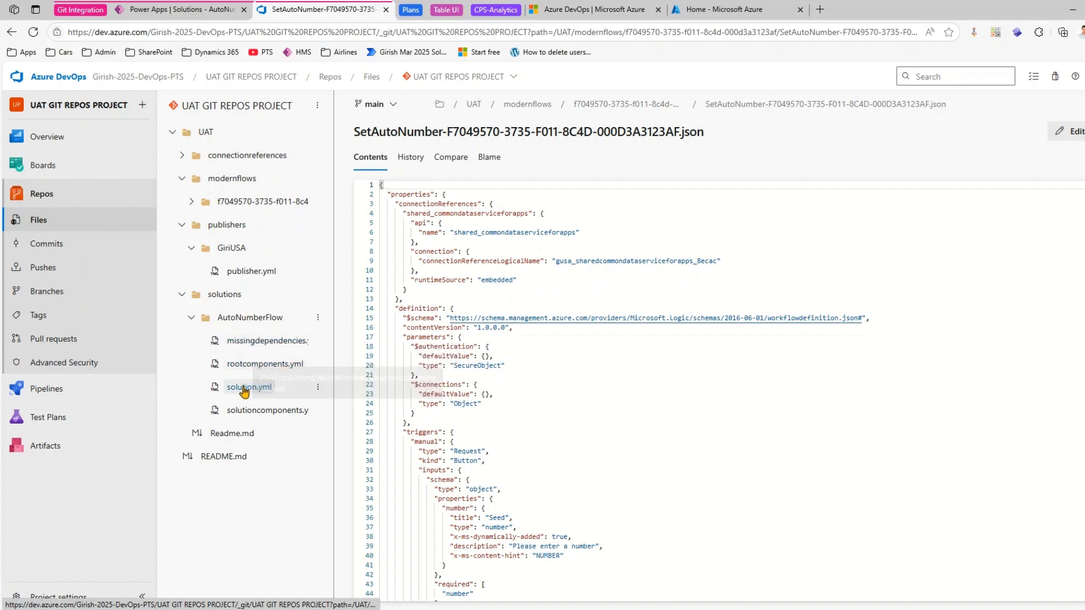
pyautogui.click(191, 316)
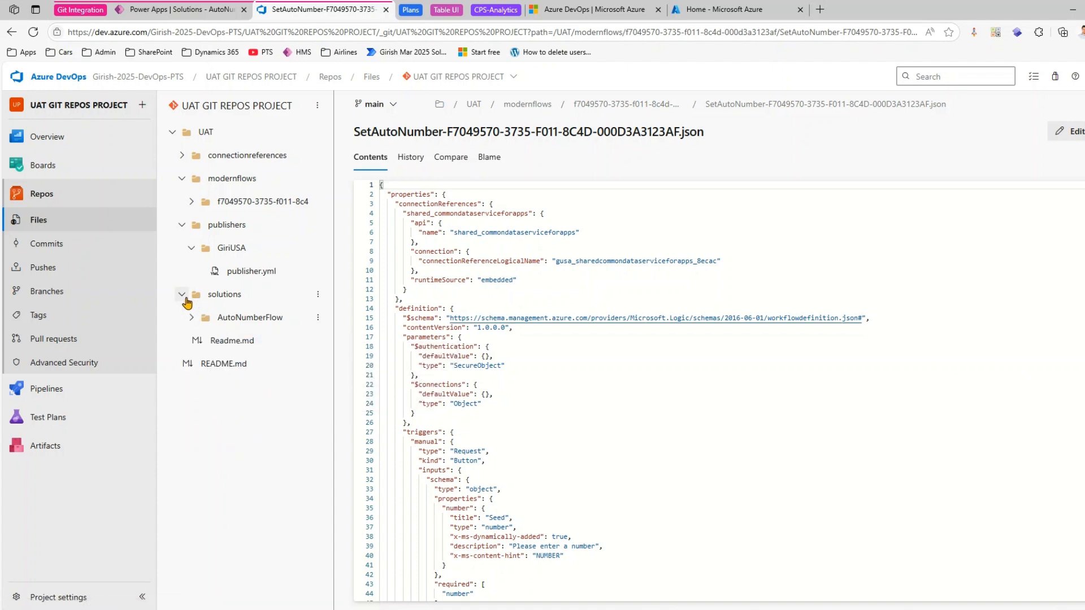
pyautogui.click(181, 293)
pyautogui.click(181, 225)
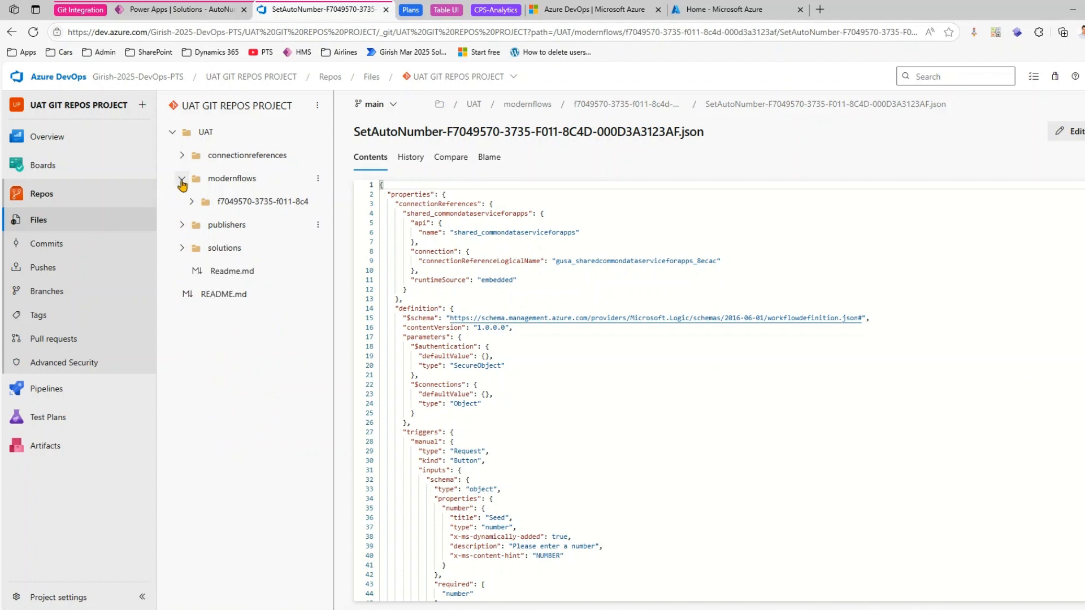
pyautogui.click(182, 178)
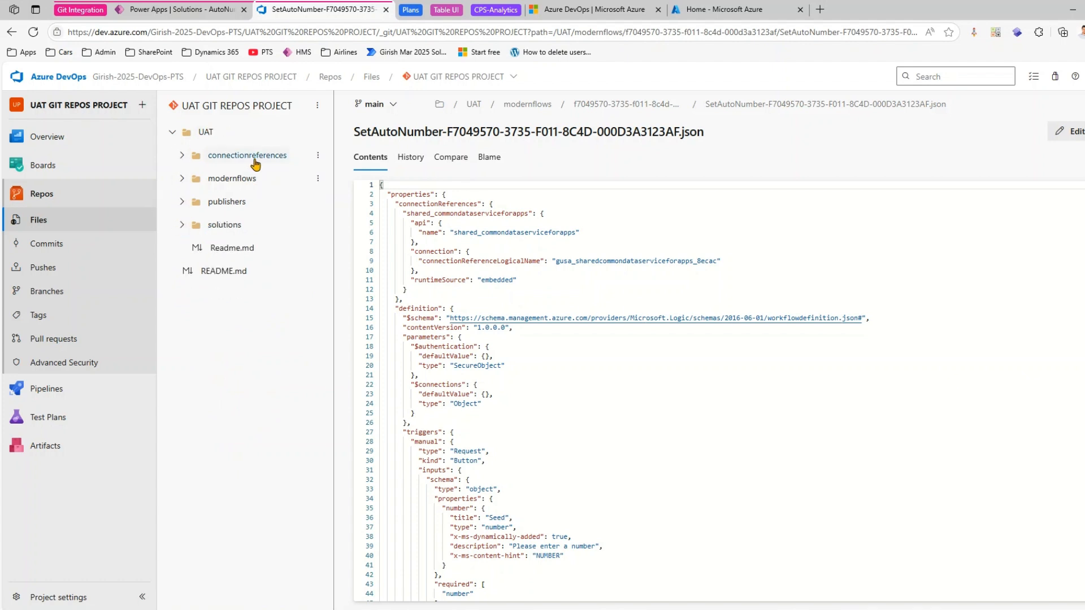
# - Switch to Power Apps, go back from AutoNumberFlow to the solutions list and open the ForceSyncUsers solution
pyautogui.click(203, 6)
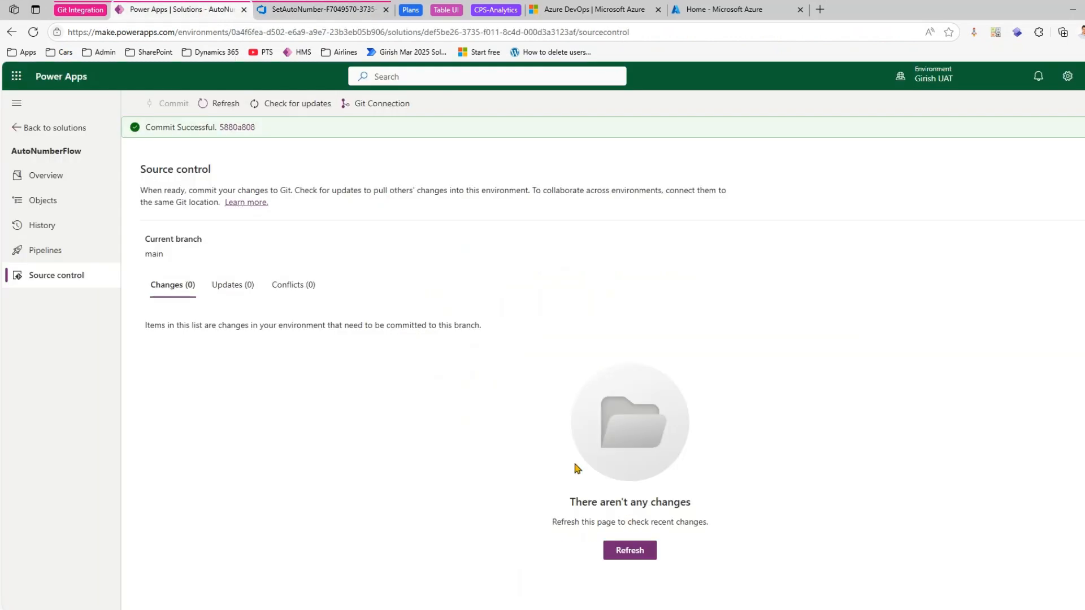
pyautogui.click(44, 132)
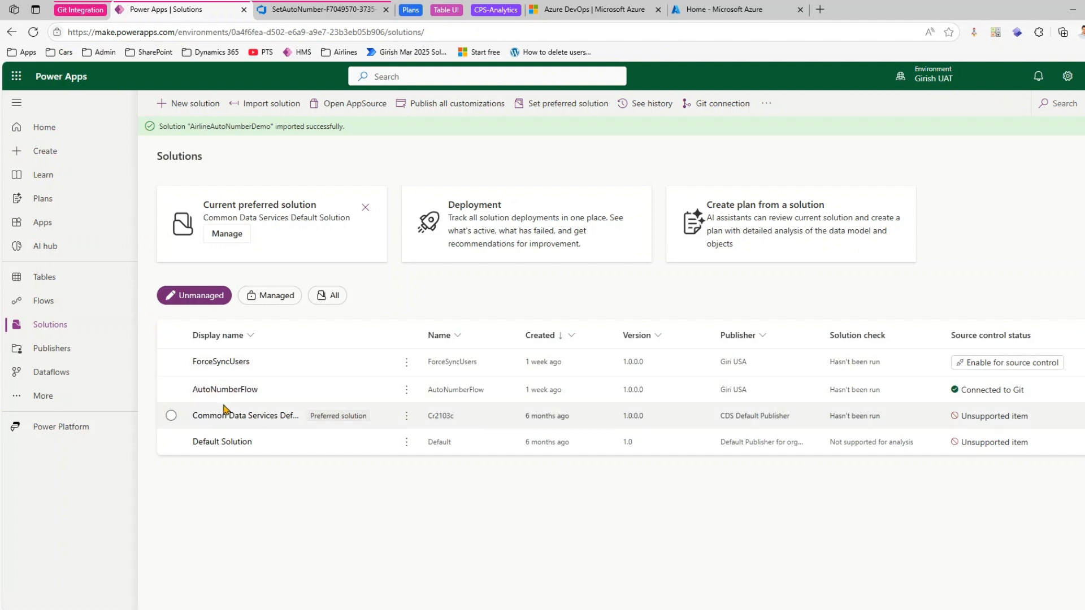
pyautogui.click(233, 364)
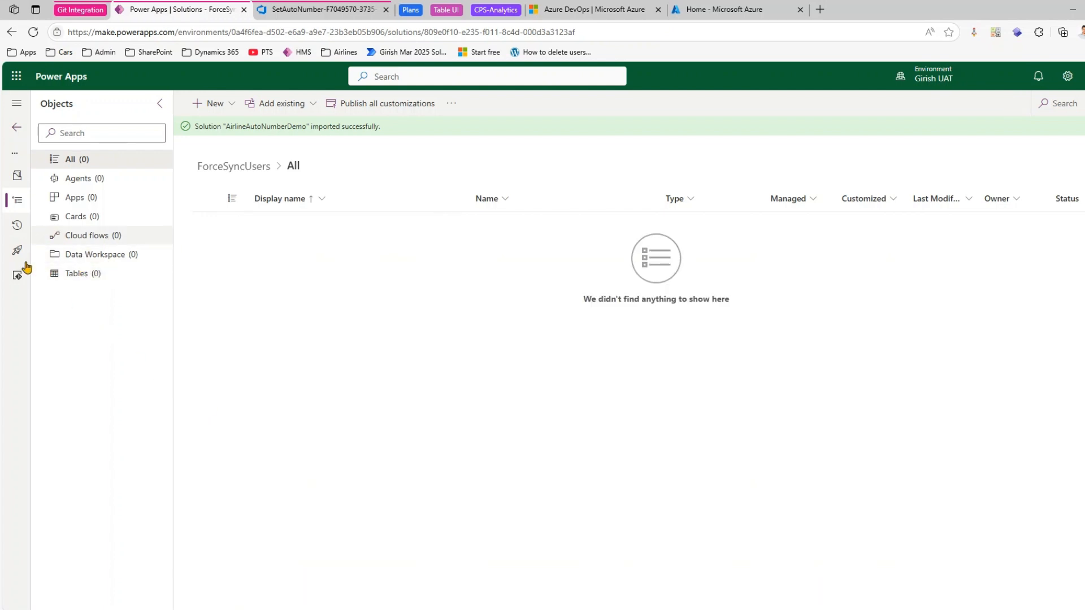
# - Add the existing Account and Airport tables to the ForceSyncUsers solution, including all objects of both tables
pyautogui.click(319, 110)
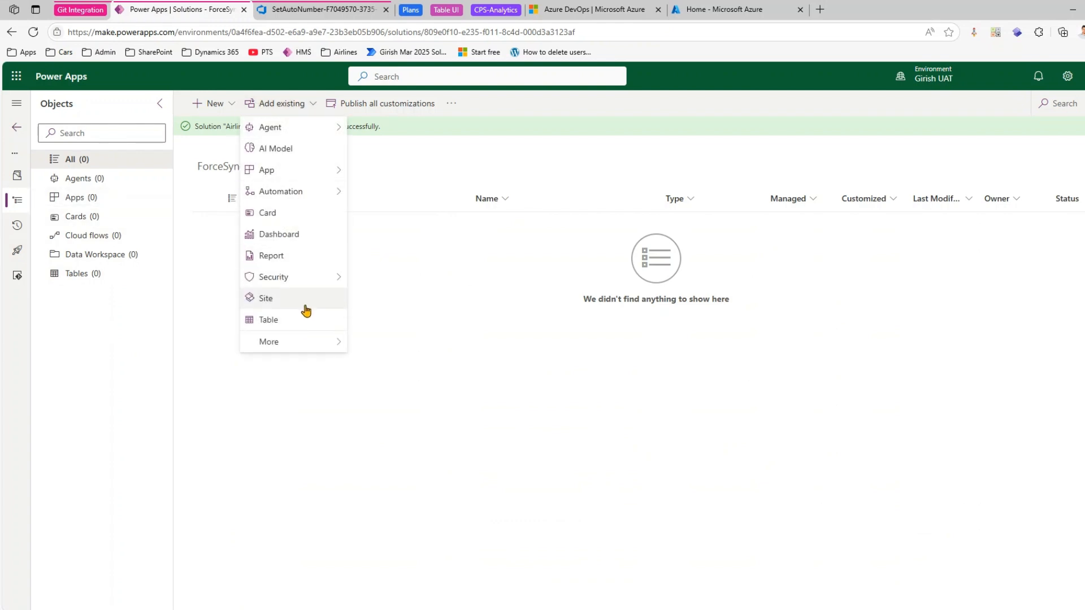
pyautogui.click(305, 321)
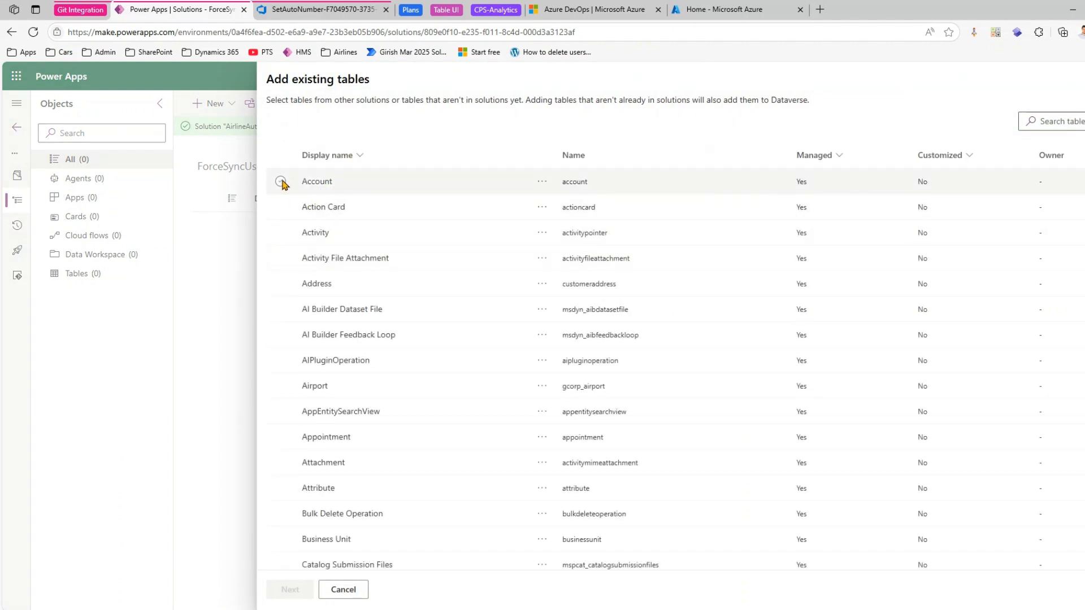
pyautogui.click(280, 181)
pyautogui.click(280, 385)
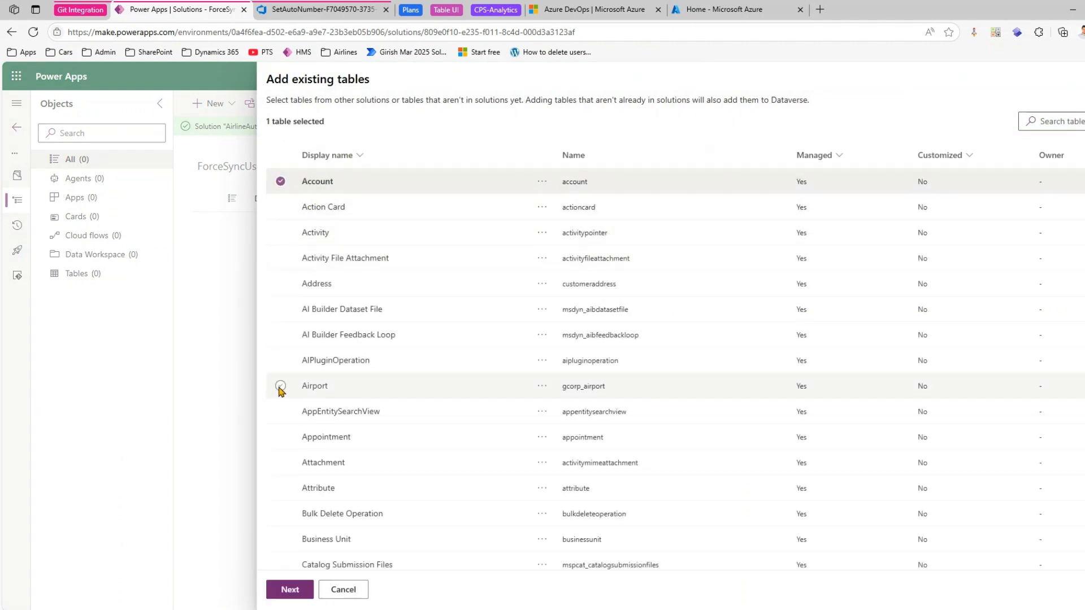
pyautogui.click(309, 585)
pyautogui.click(305, 587)
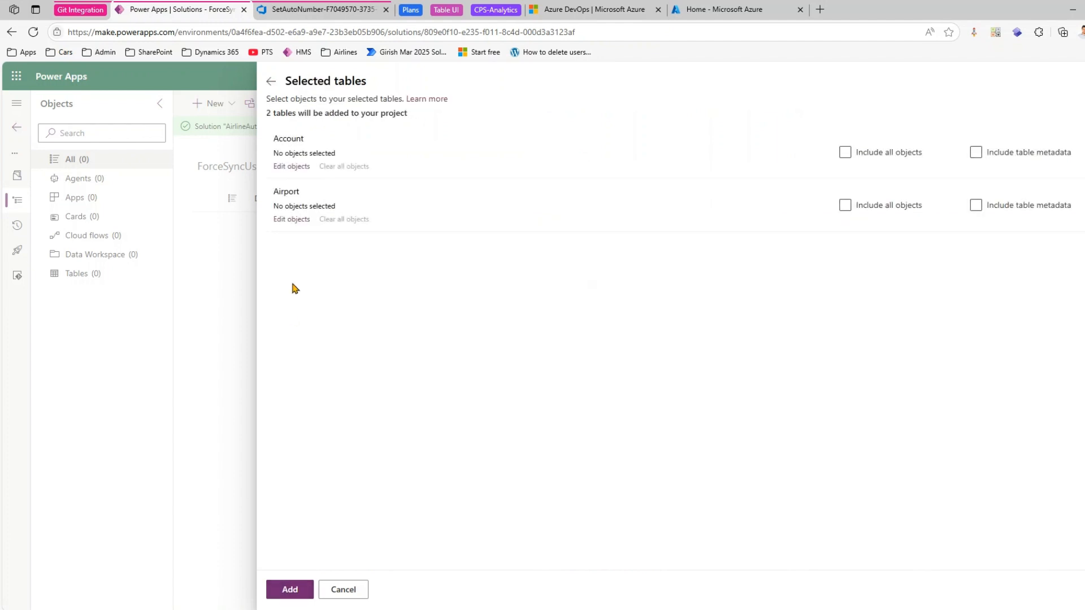
pyautogui.click(845, 153)
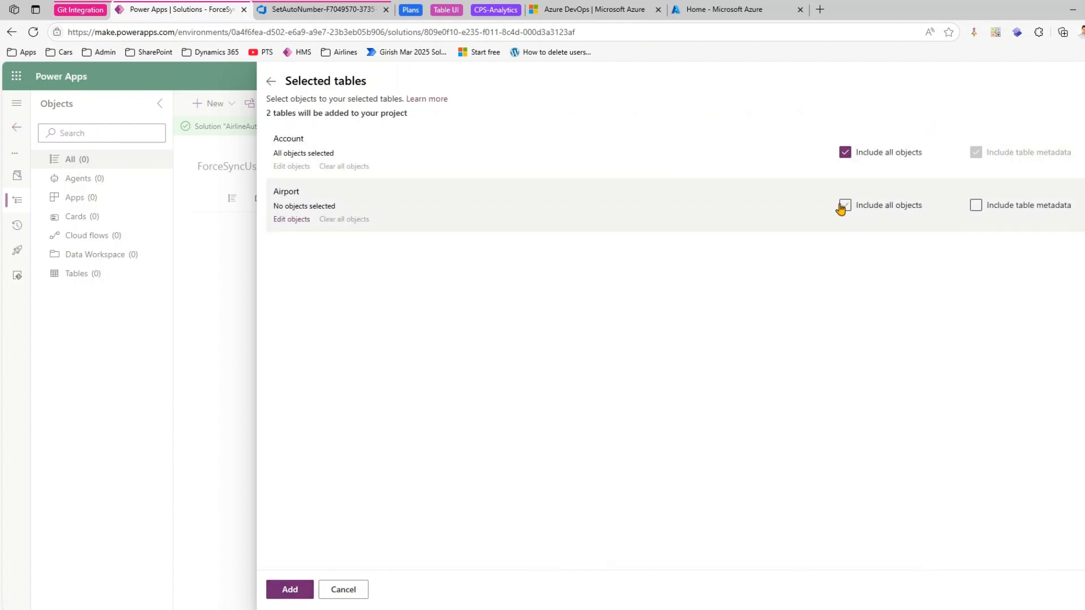
pyautogui.click(845, 206)
pyautogui.click(306, 590)
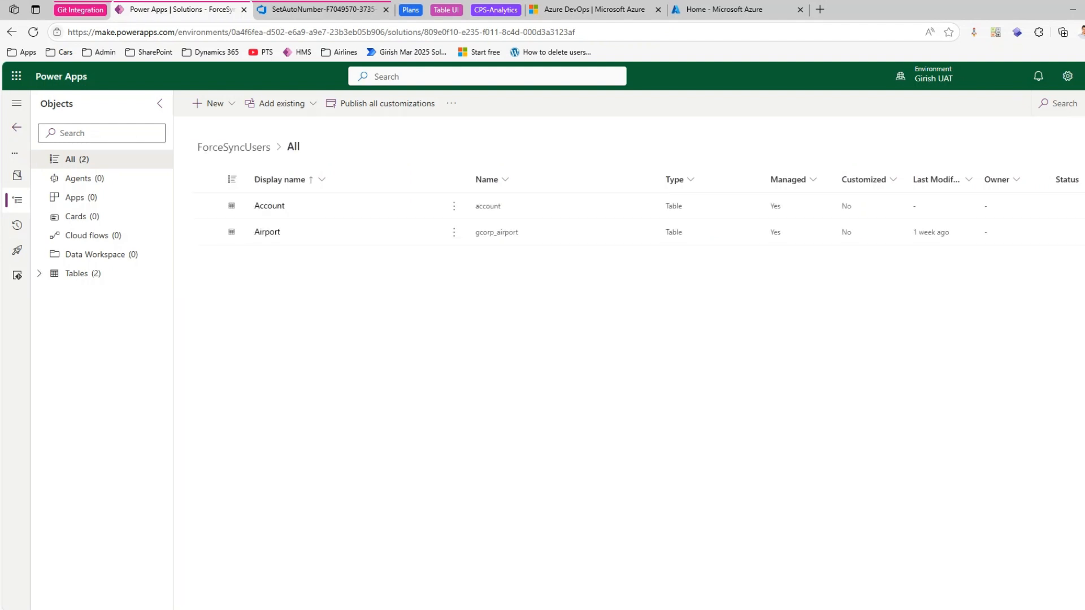
# - Enable the ForceSyncUsers solution for source control and refresh its list of pending changes
pyautogui.click(13, 276)
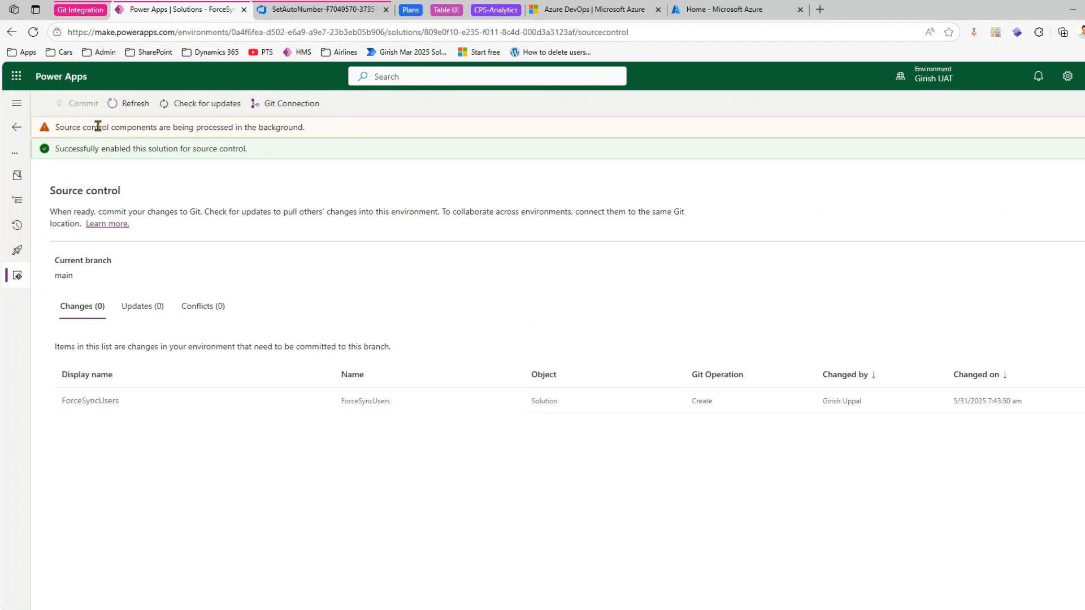
pyautogui.moveTo(103, 125); pyautogui.dragTo(291, 127)
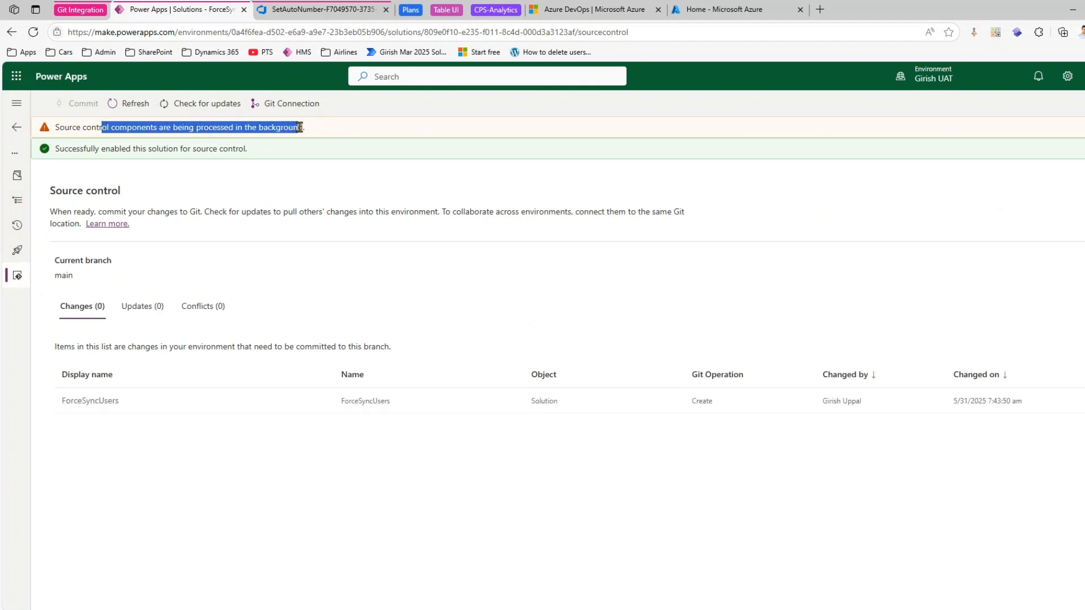
pyautogui.click(133, 105)
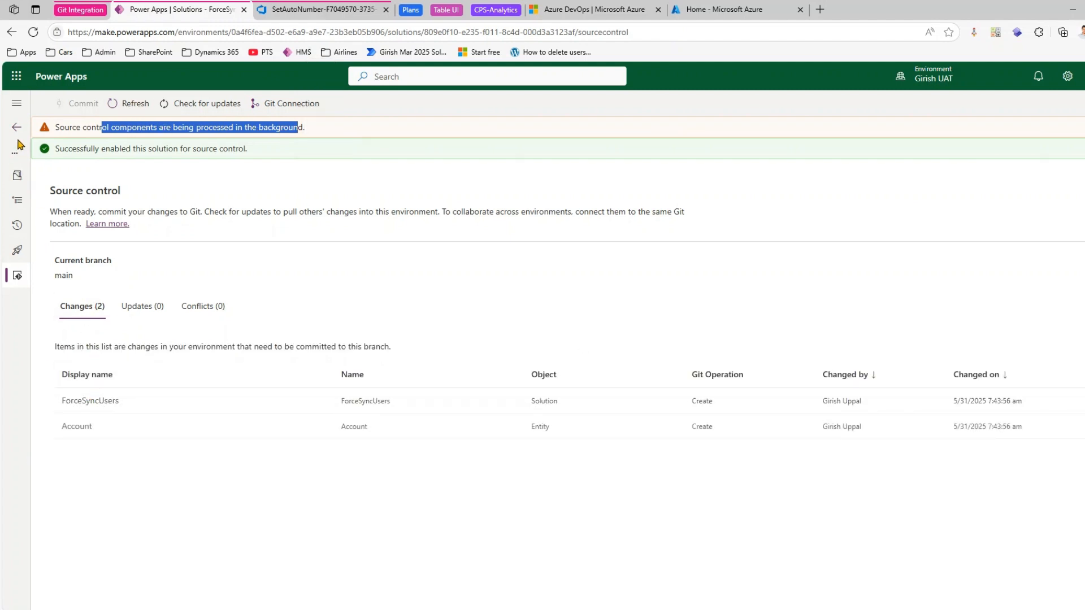
# - Check the source control status of ForceSyncUsers in the solutions list, and reopen its source control page to review pending changes
pyautogui.click(17, 103)
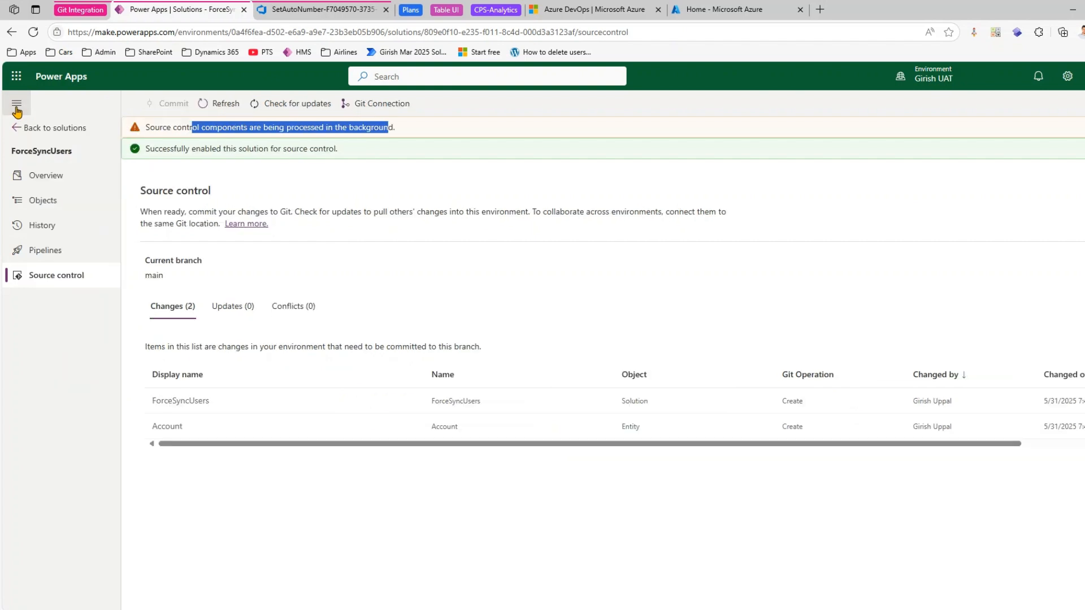
pyautogui.click(48, 129)
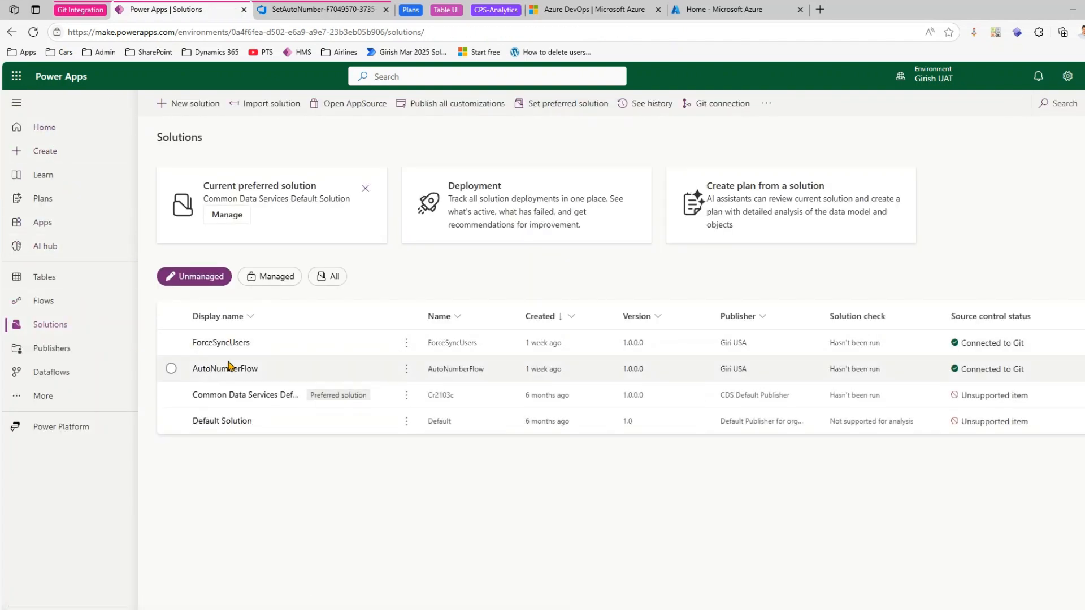
pyautogui.click(171, 343)
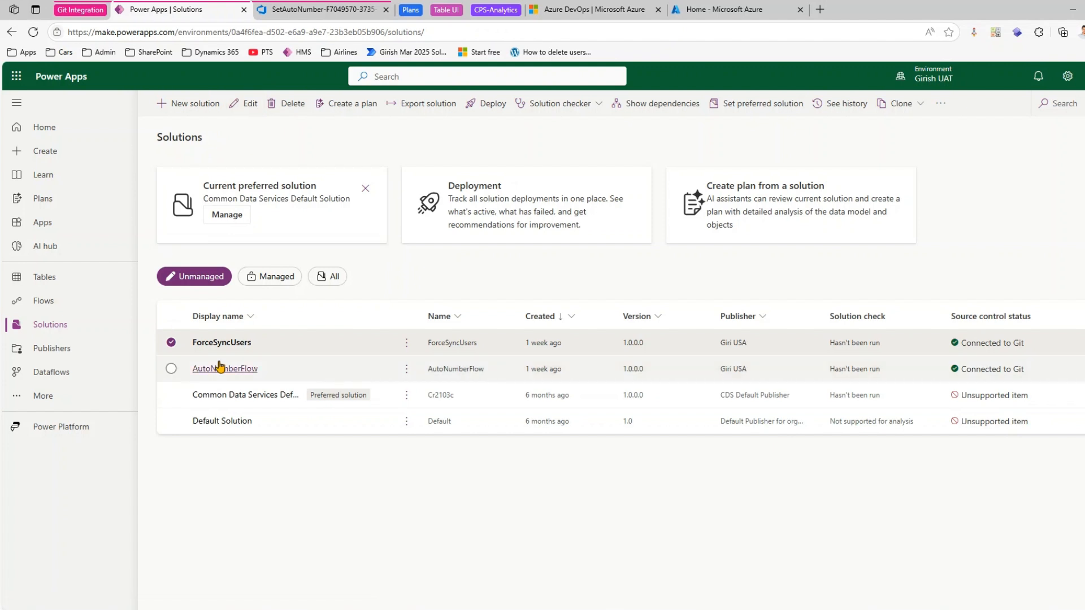
pyautogui.click(234, 344)
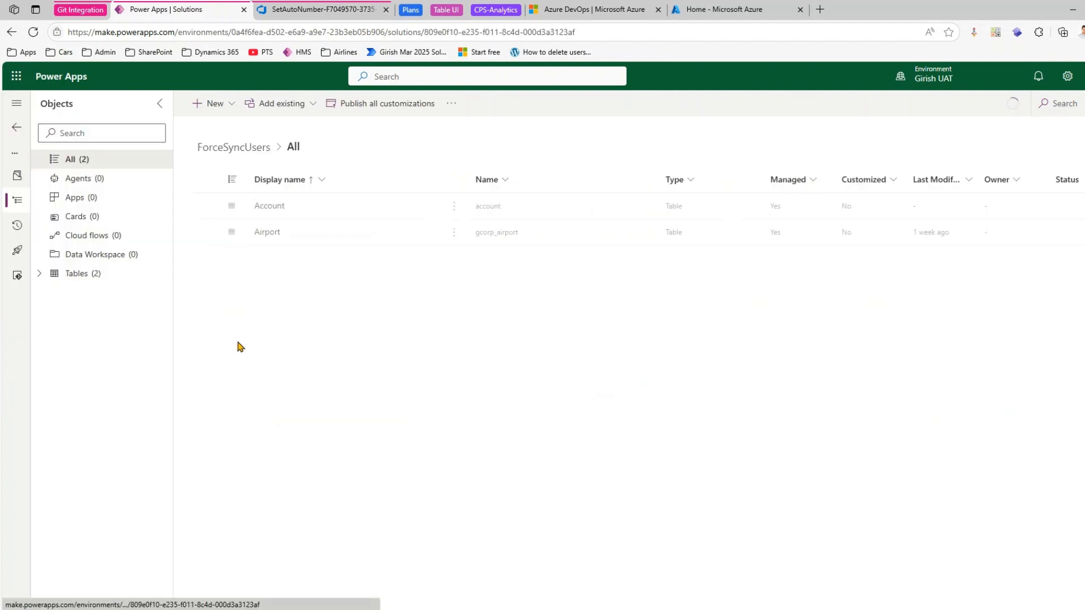
pyautogui.click(17, 277)
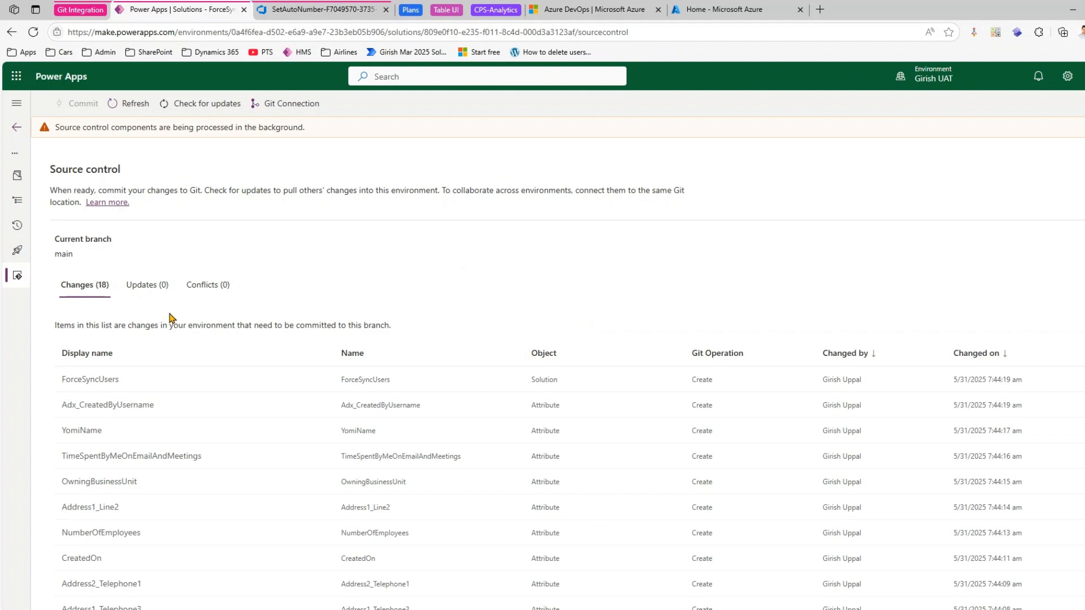
# - Switch to Azure DevOps and check the repository's pushes and the solutions folder under UAT for new commits
pyautogui.moveTo(143, 126); pyautogui.dragTo(312, 126)
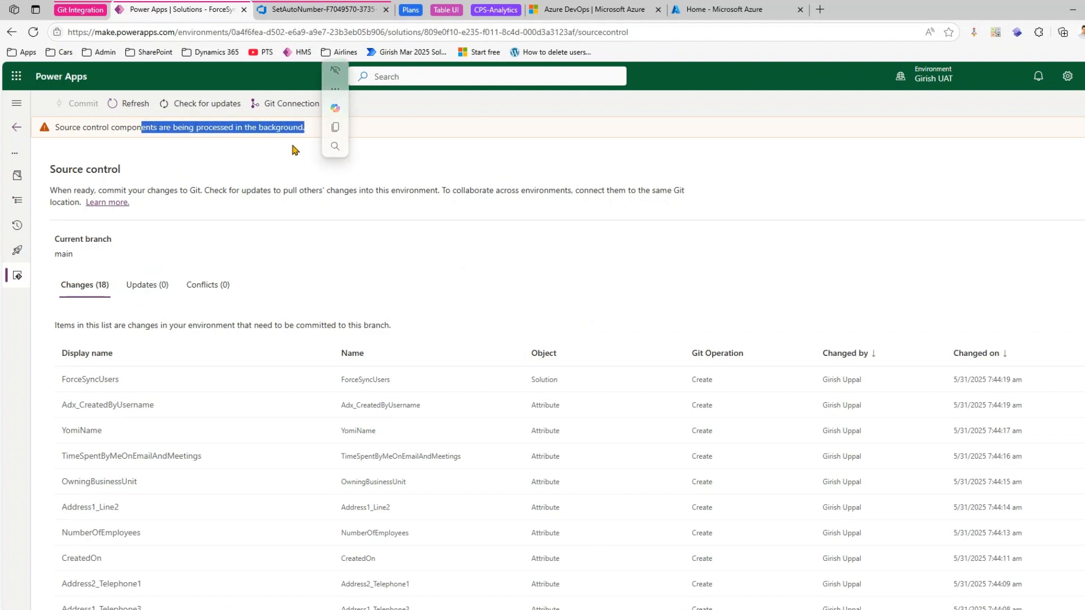
pyautogui.click(306, 8)
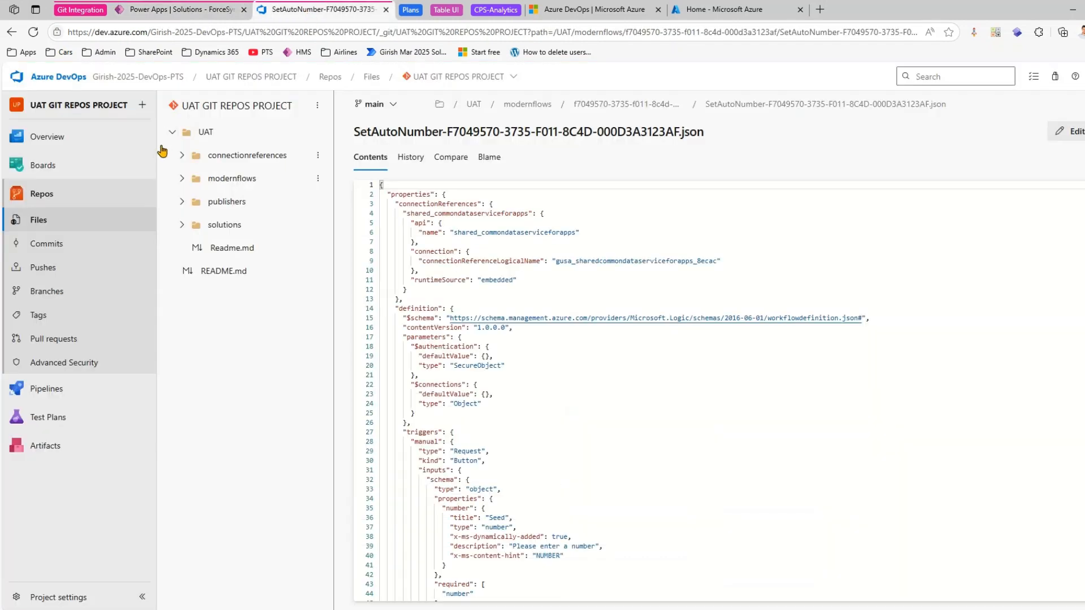
pyautogui.click(60, 264)
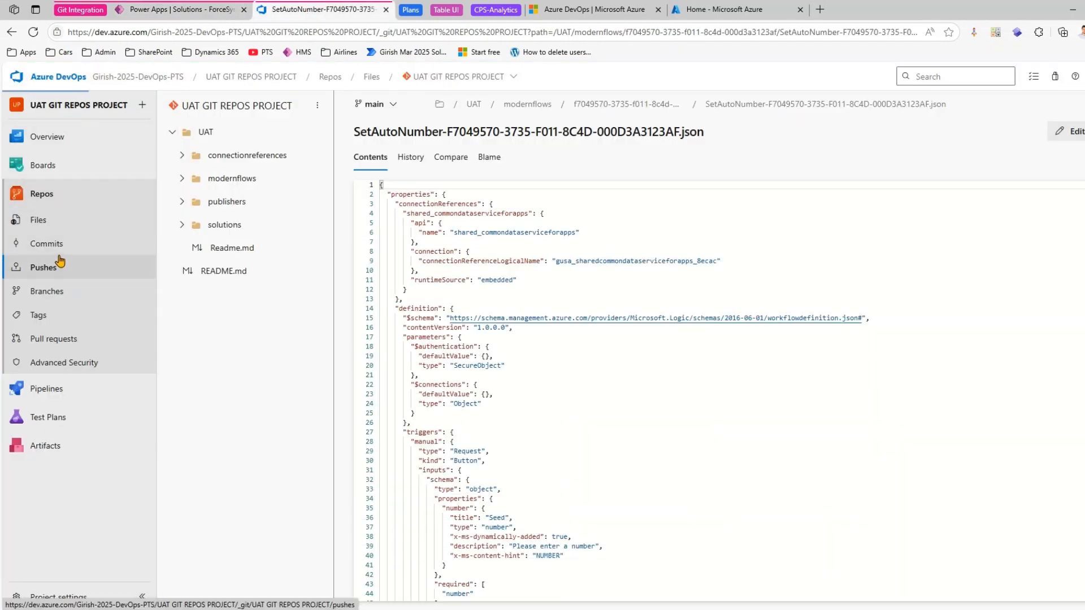
pyautogui.click(59, 226)
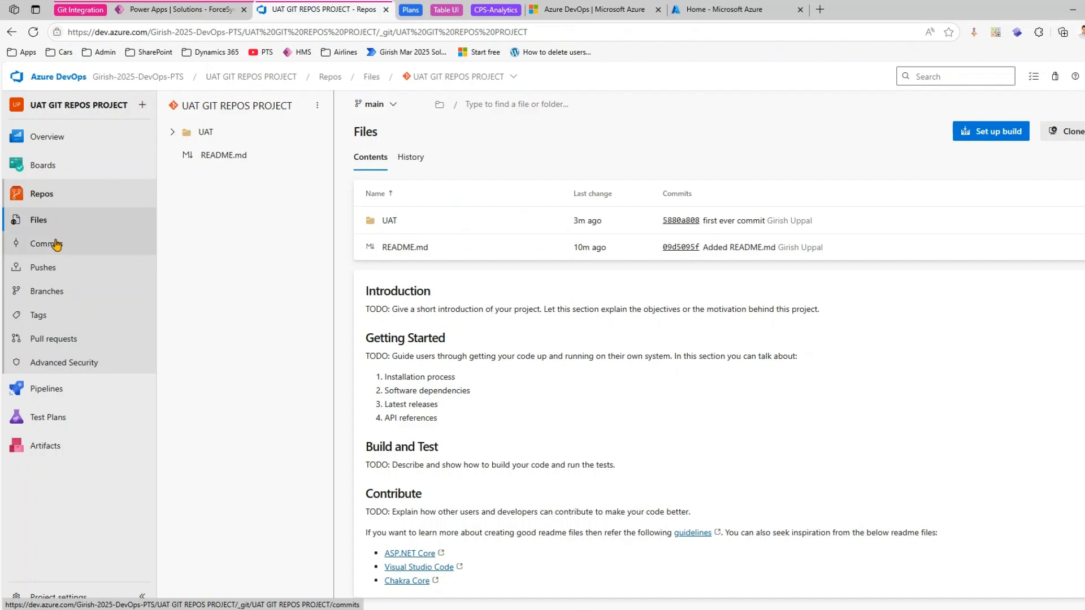
pyautogui.click(181, 133)
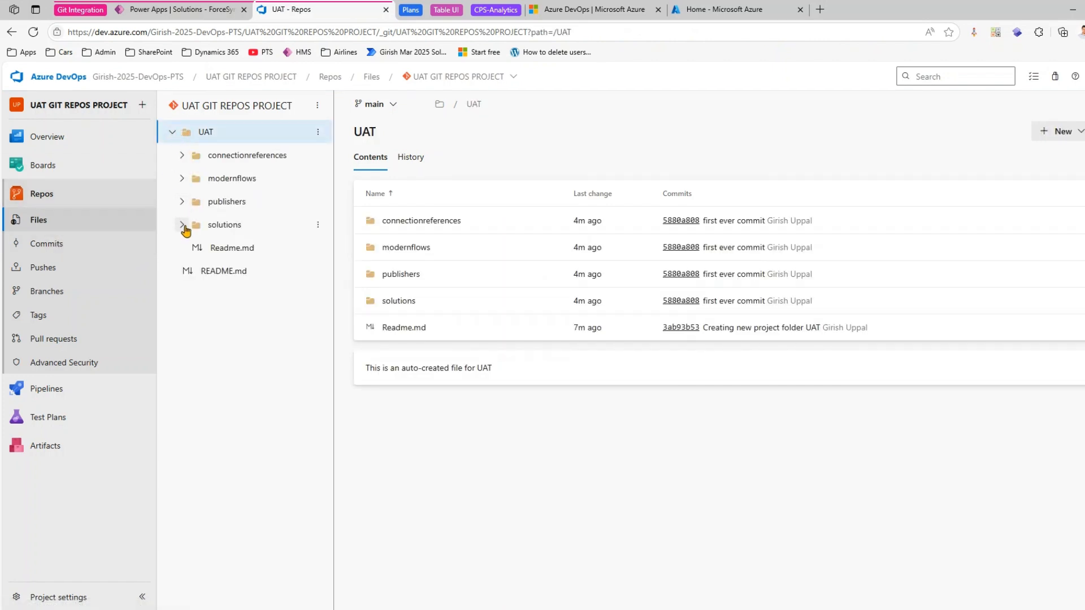
pyautogui.click(181, 226)
pyautogui.click(182, 226)
# - Switch to Power Apps, check ForceSyncUsers for updates and refresh its list of pending changes
pyautogui.click(199, 11)
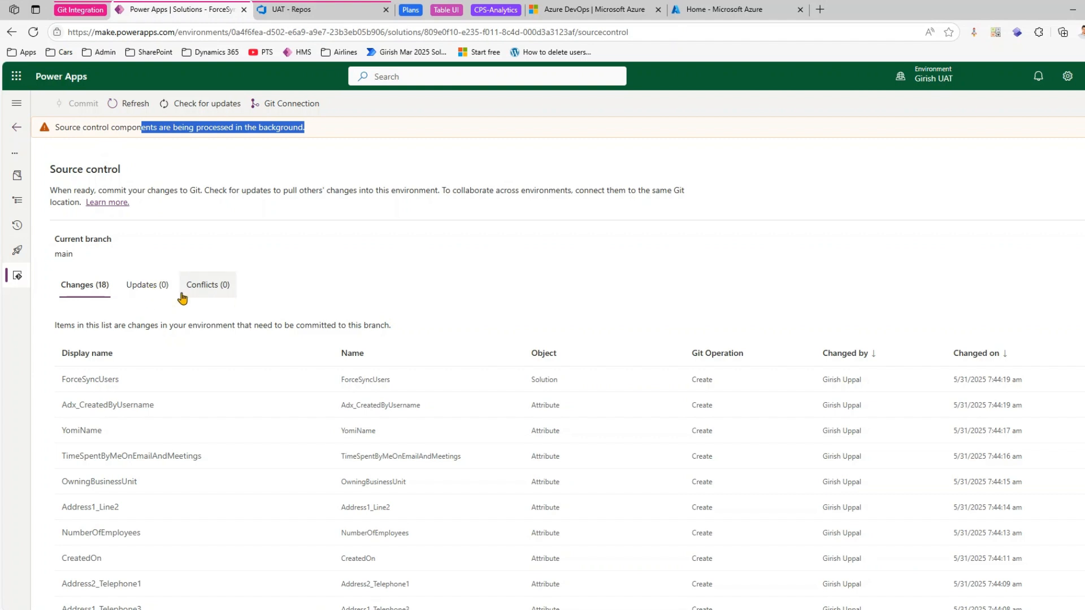
pyautogui.click(190, 105)
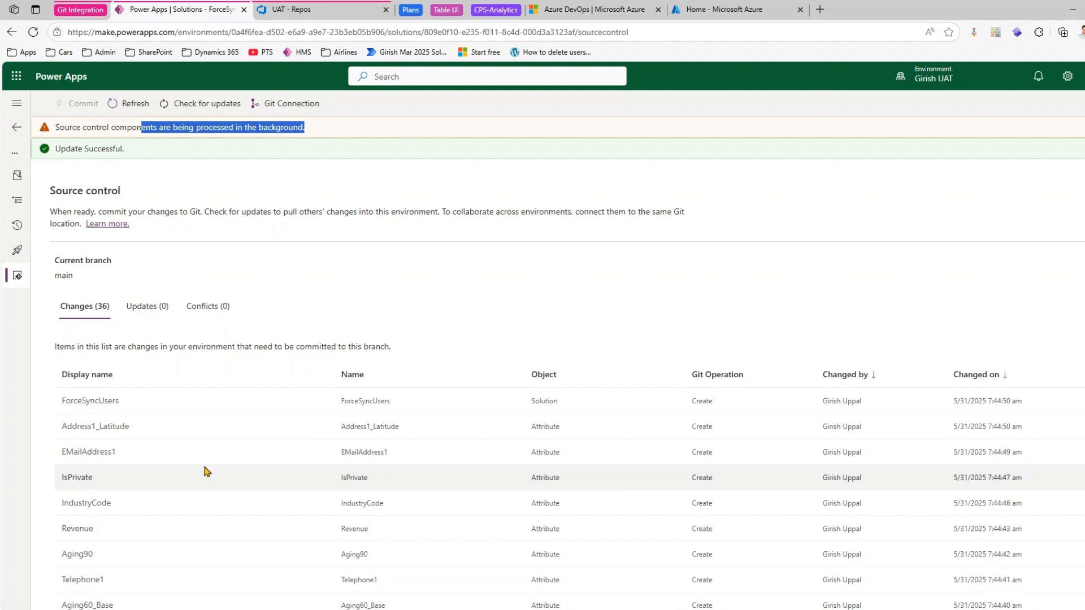
pyautogui.click(127, 102)
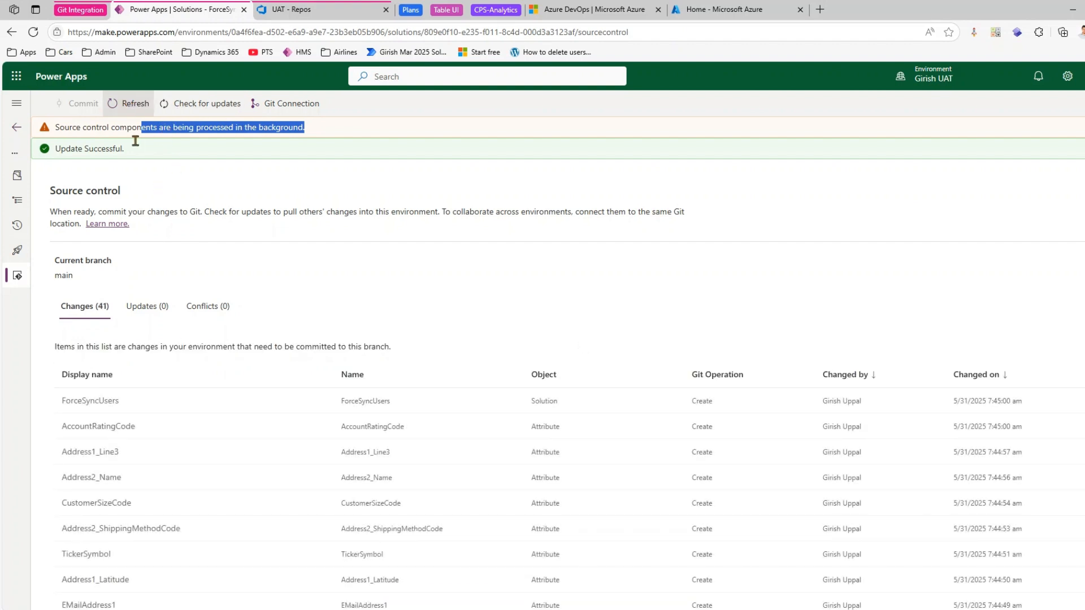
# - Review the environment's Git connection details, close them and refresh the pending changes with the navigation expanded
pyautogui.click(303, 105)
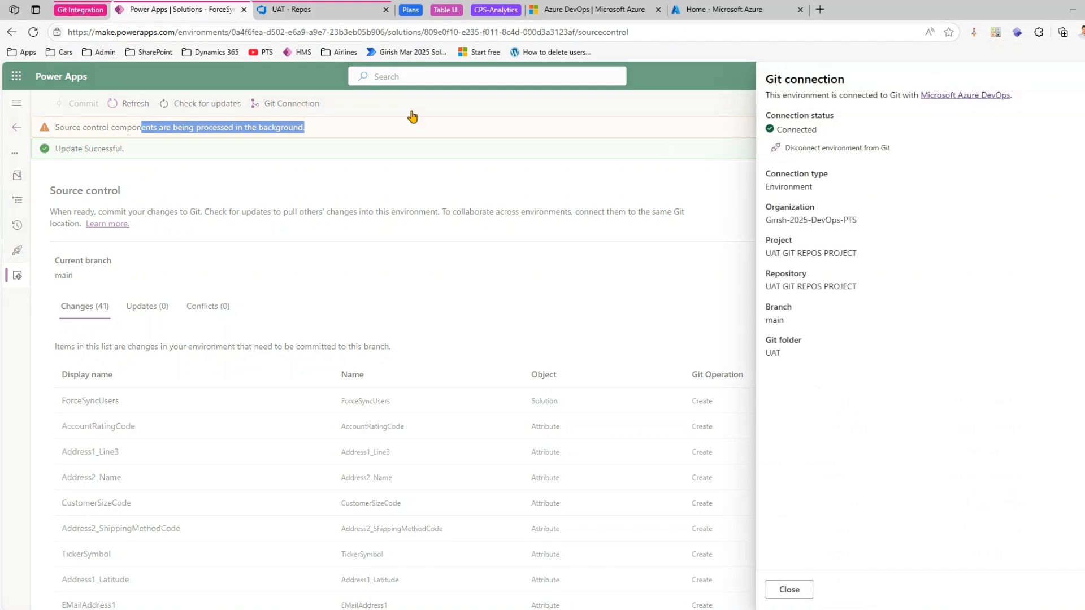
pyautogui.moveTo(779, 187); pyautogui.dragTo(824, 288)
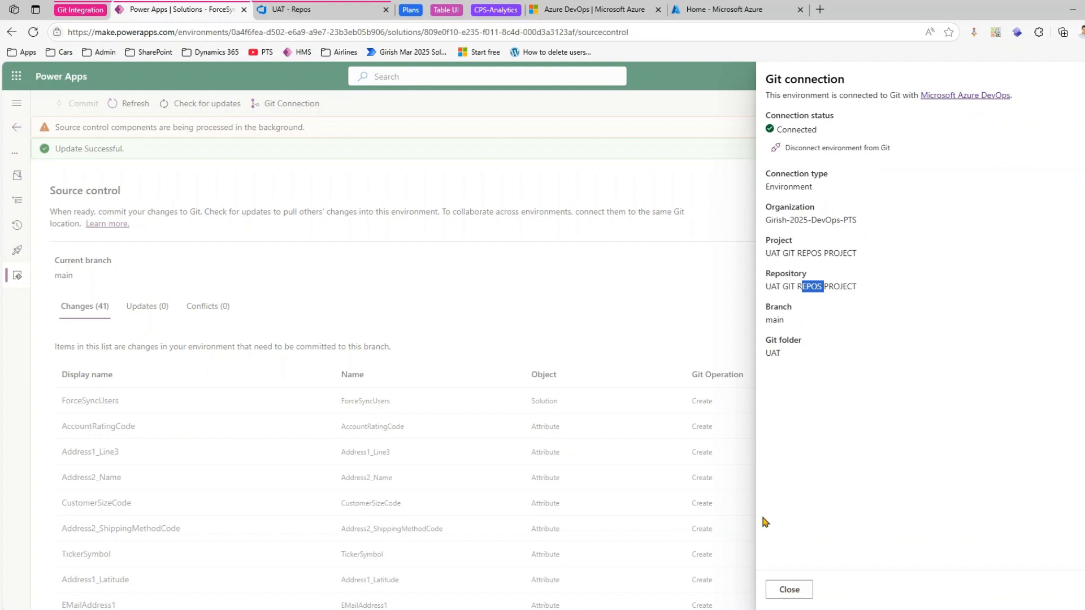
pyautogui.click(789, 589)
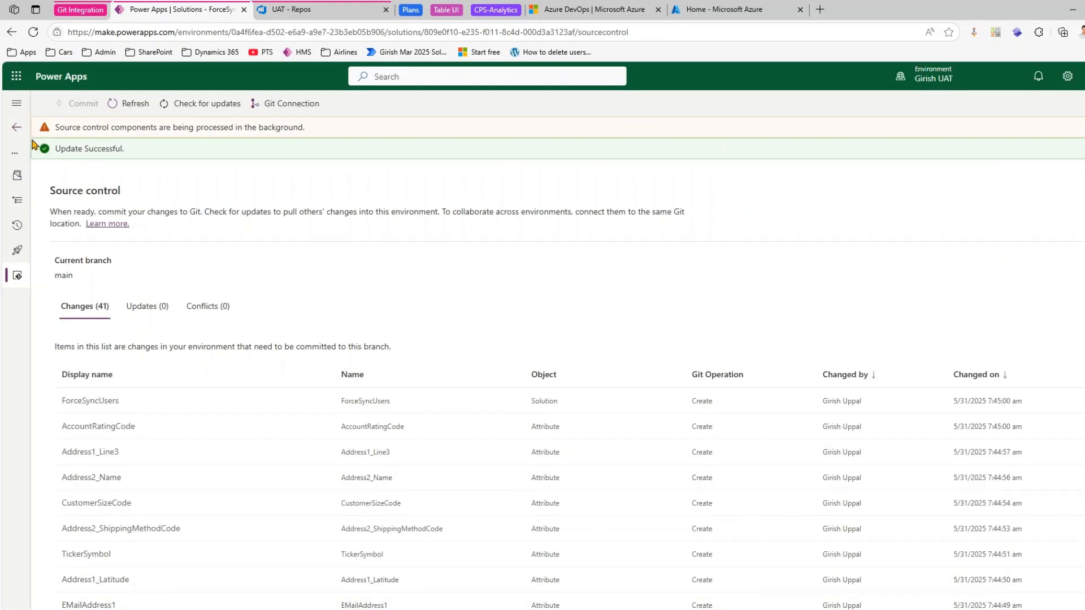
pyautogui.click(16, 103)
pyautogui.click(221, 102)
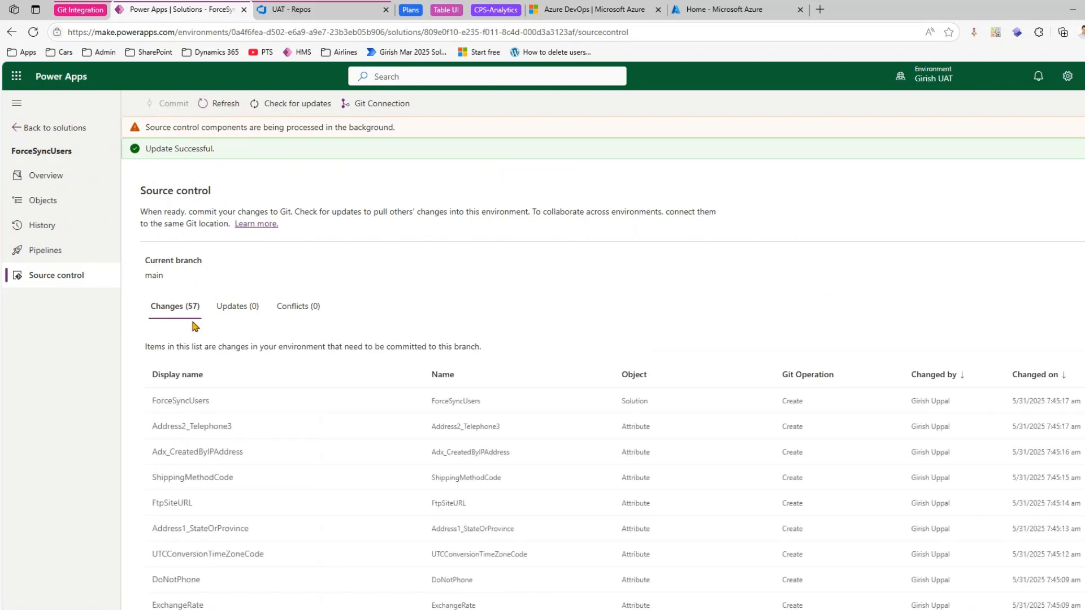
# - Return to the solutions list and create a solution named May End Solution with the publisher Giri USA
pyautogui.click(34, 128)
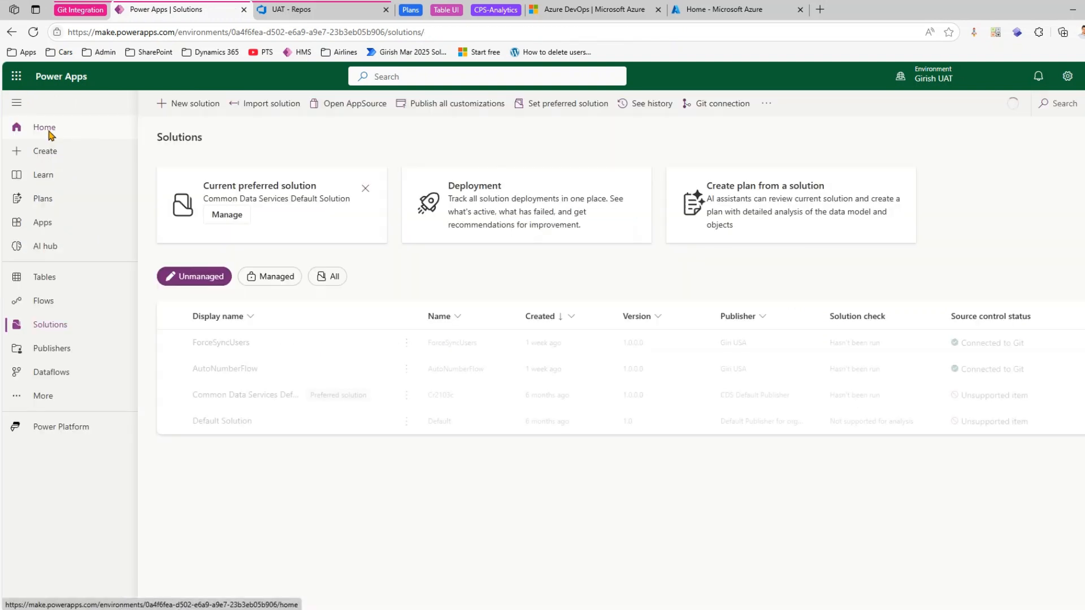
pyautogui.click(197, 105)
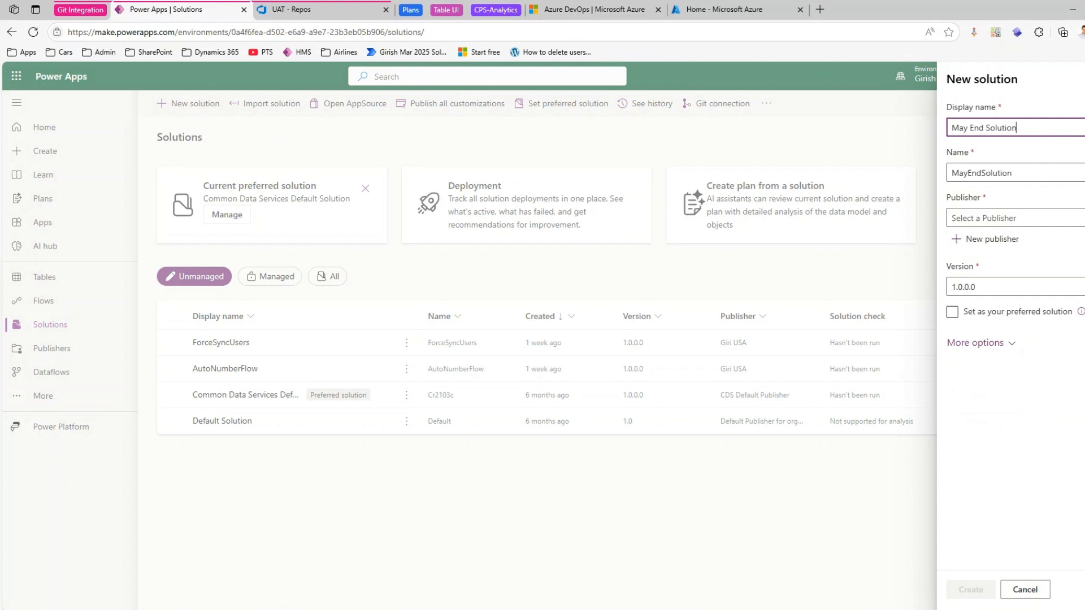
pyautogui.click(1005, 218)
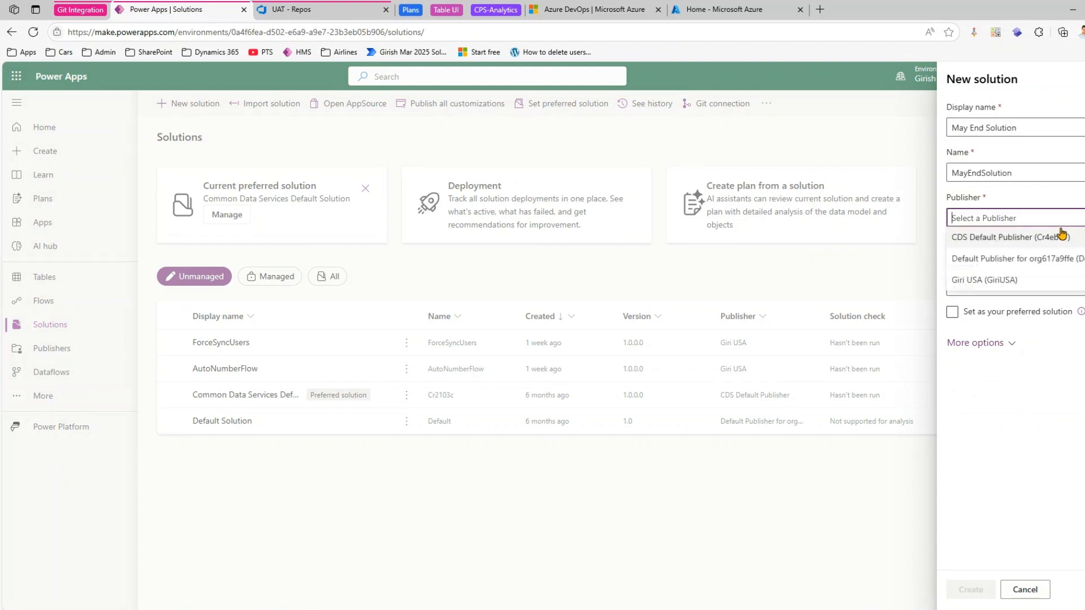
pyautogui.click(1005, 279)
pyautogui.click(979, 591)
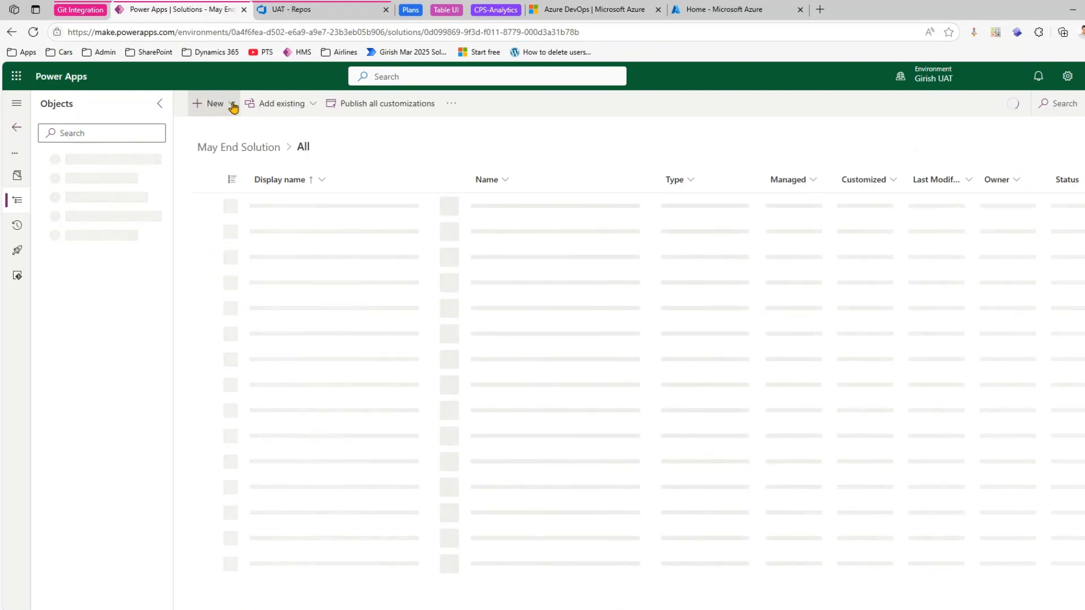
# - Add a new web resource to May End Solution by uploading qantas.png from DEV > SAMPLE FILES > Images, and save it
pyautogui.click(232, 108)
pyautogui.moveTo(291, 300)
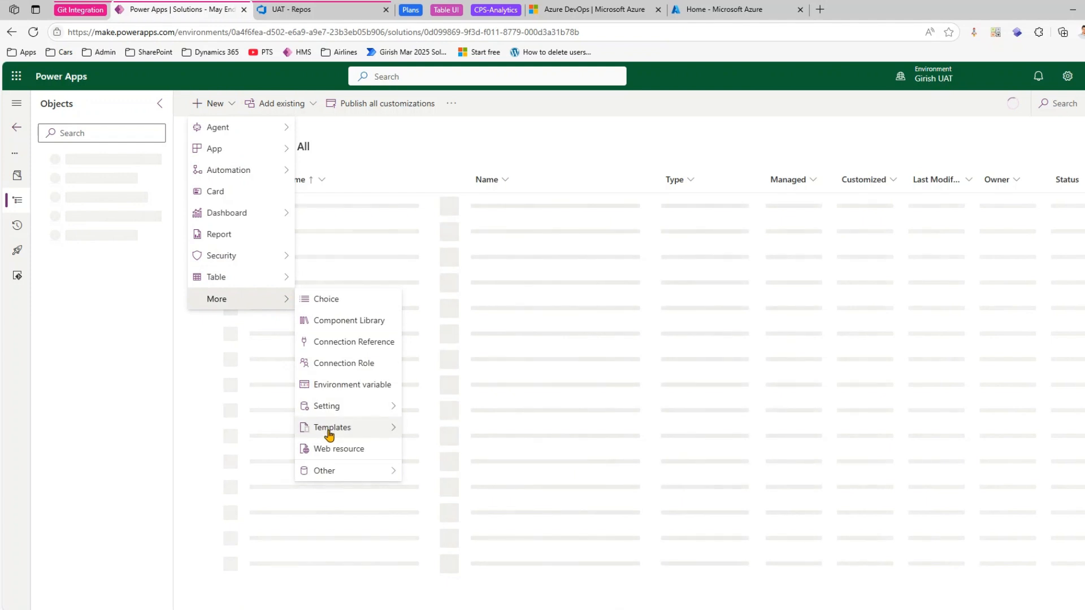
pyautogui.click(335, 449)
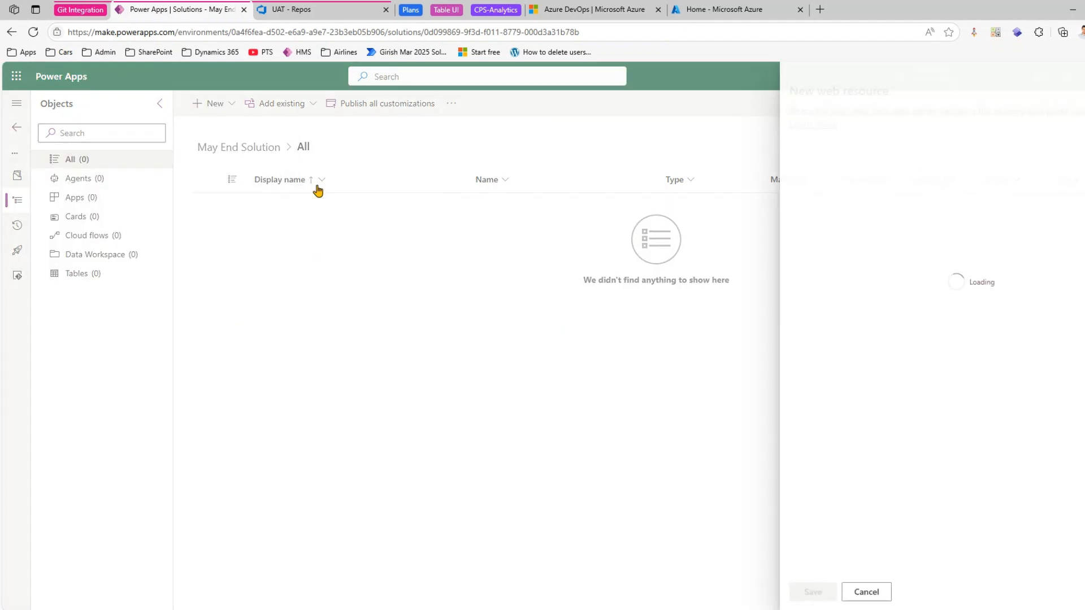
pyautogui.click(816, 179)
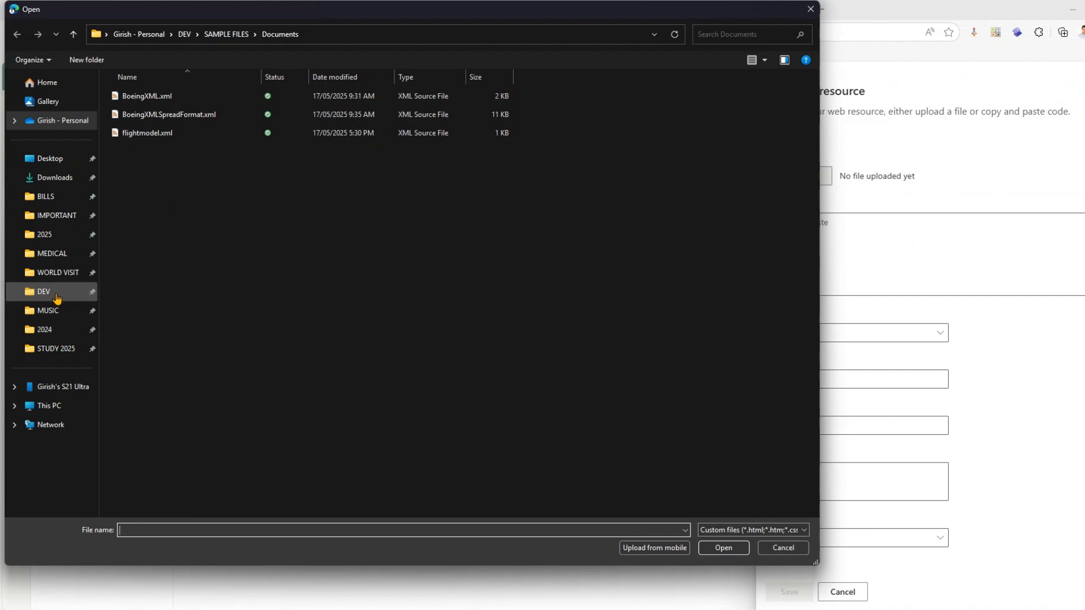
pyautogui.click(44, 291)
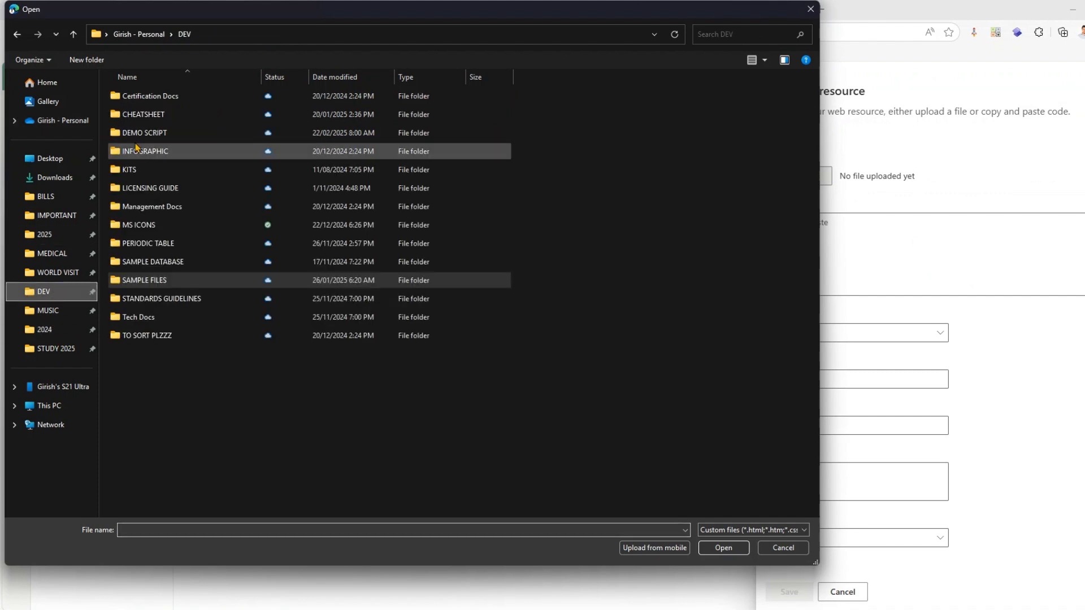
pyautogui.click(164, 285)
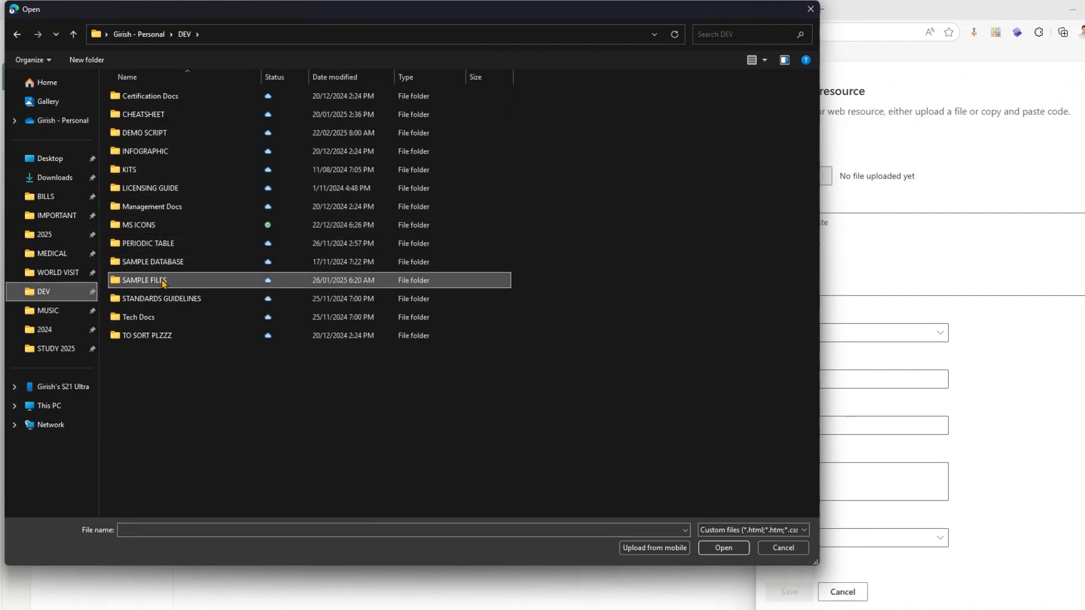
pyautogui.doubleClick(163, 281)
pyautogui.doubleClick(148, 182)
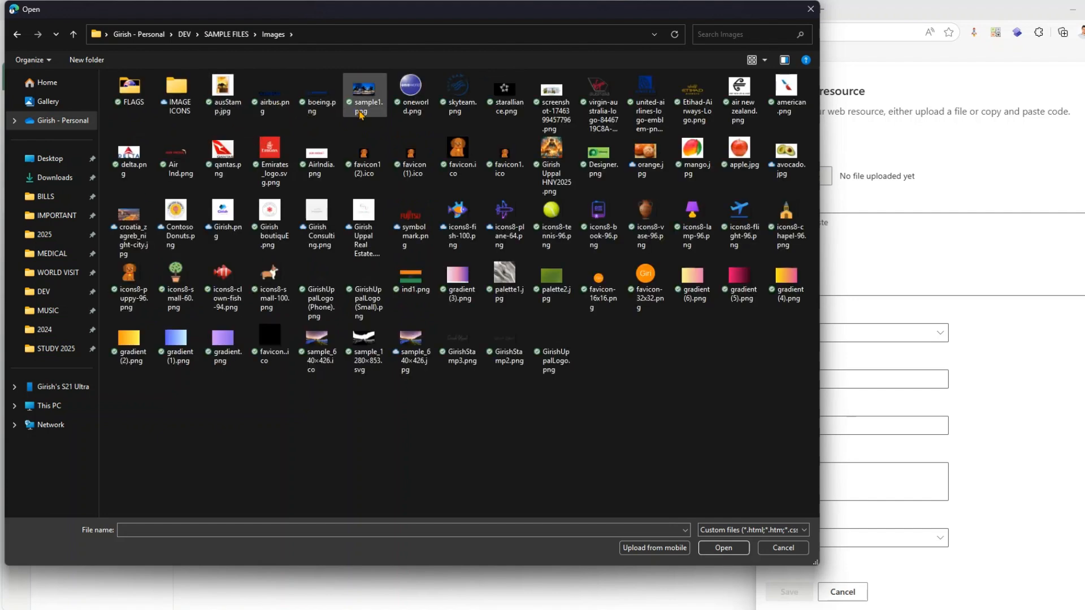
pyautogui.doubleClick(226, 153)
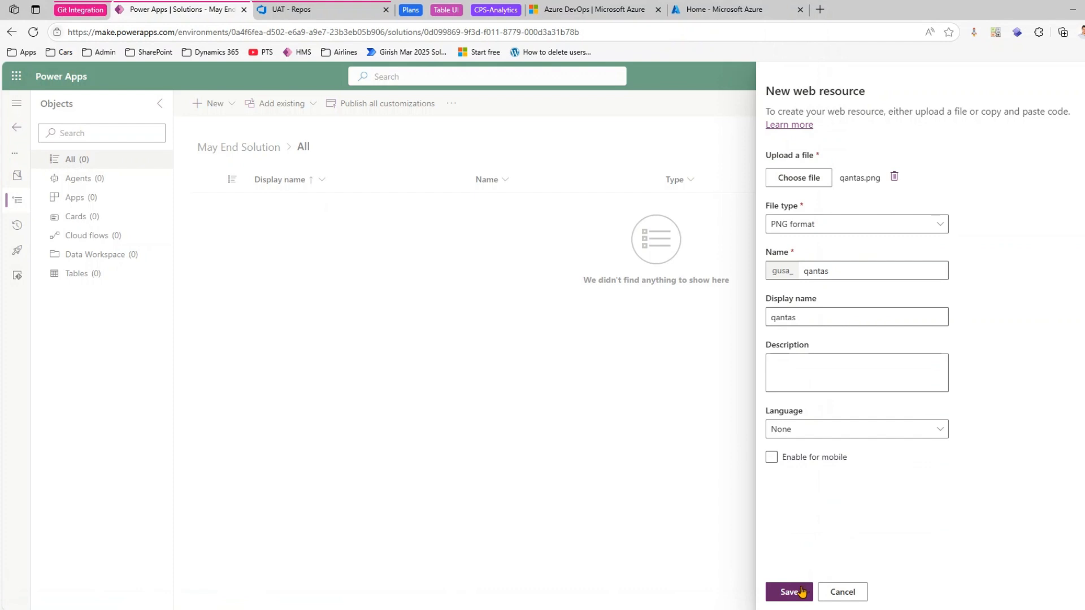
pyautogui.click(801, 591)
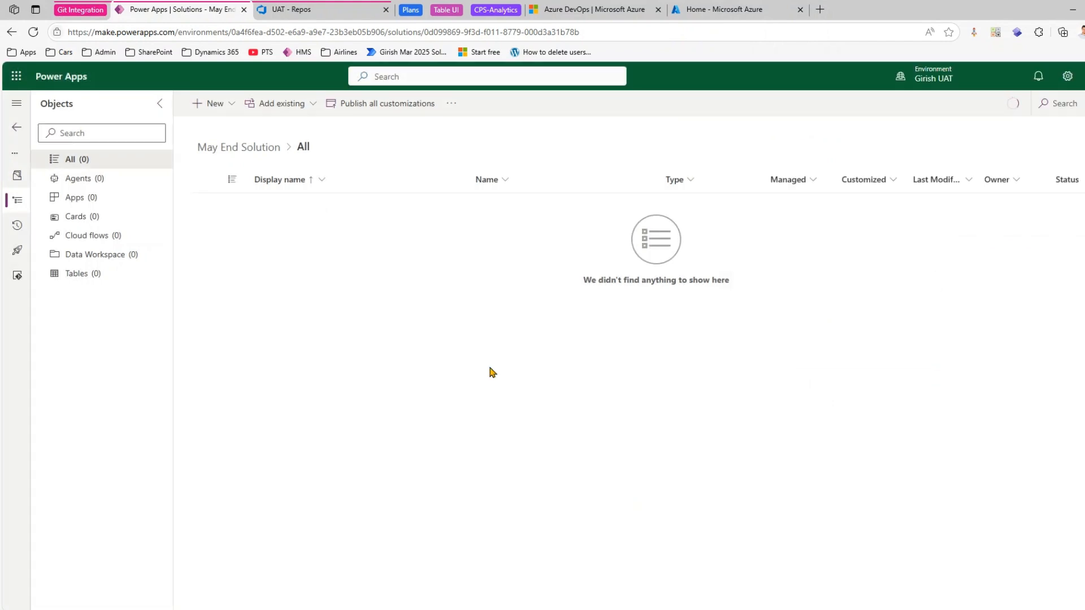
# - Commit May End Solution's pending changes to the main branch with the comment "quick commit web resource"
pyautogui.click(17, 277)
pyautogui.click(18, 104)
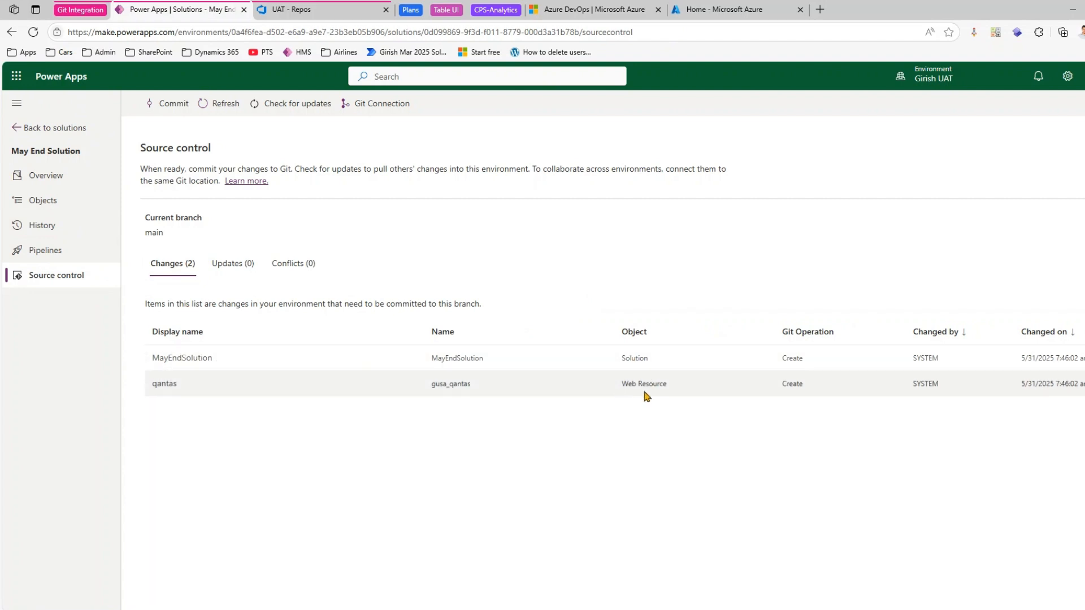
pyautogui.click(184, 104)
pyautogui.click(1005, 195)
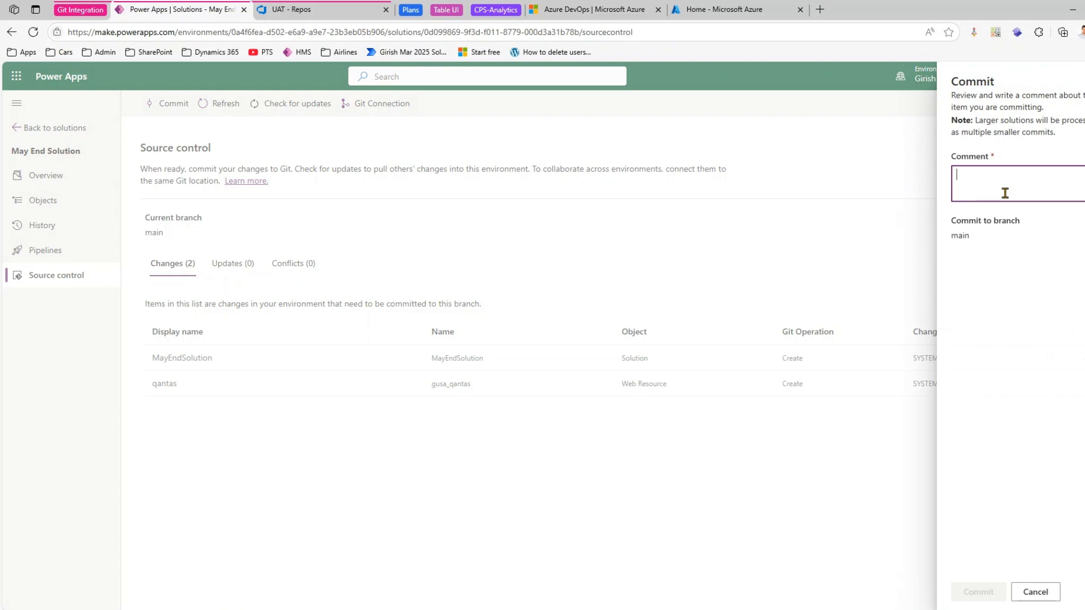
pyautogui.write('quick commit web resource')
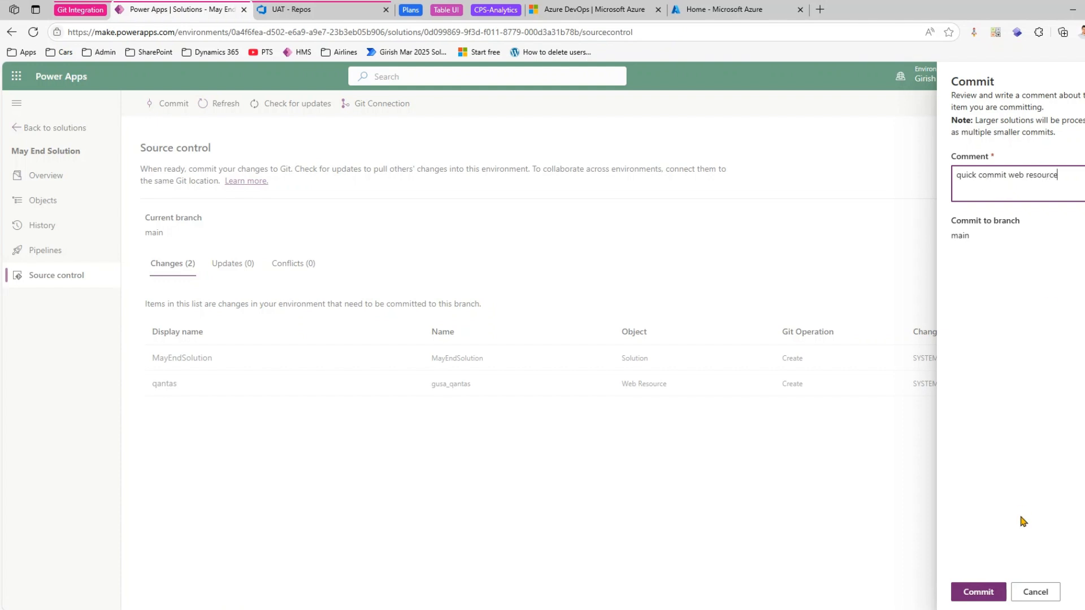
pyautogui.click(987, 594)
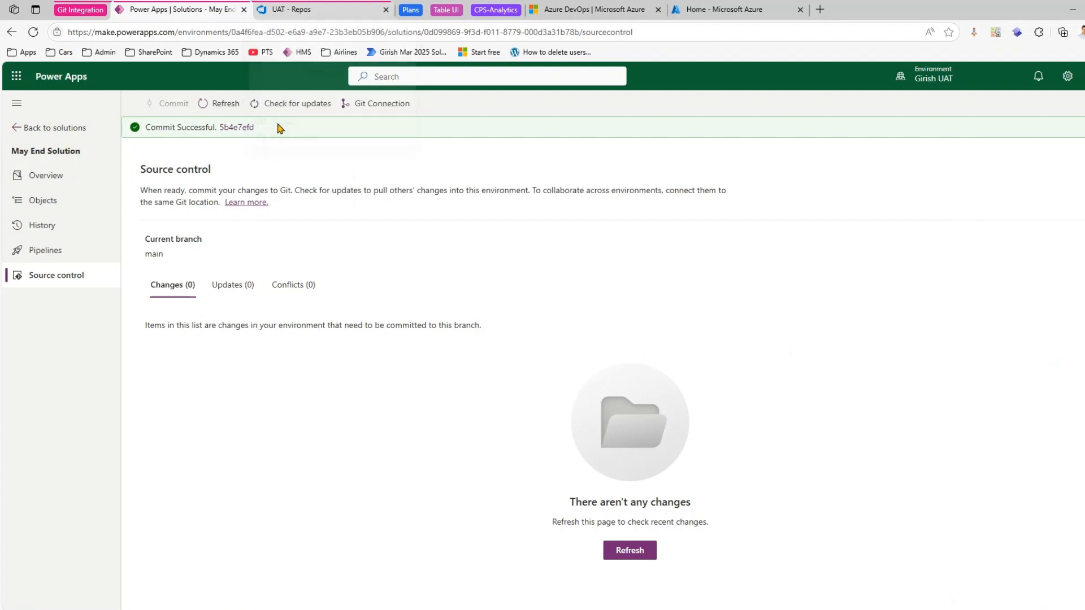
# - Switch to Azure DevOps and examine the UAT folder and its solutions subfolder for the committed May End Solution
pyautogui.click(305, 11)
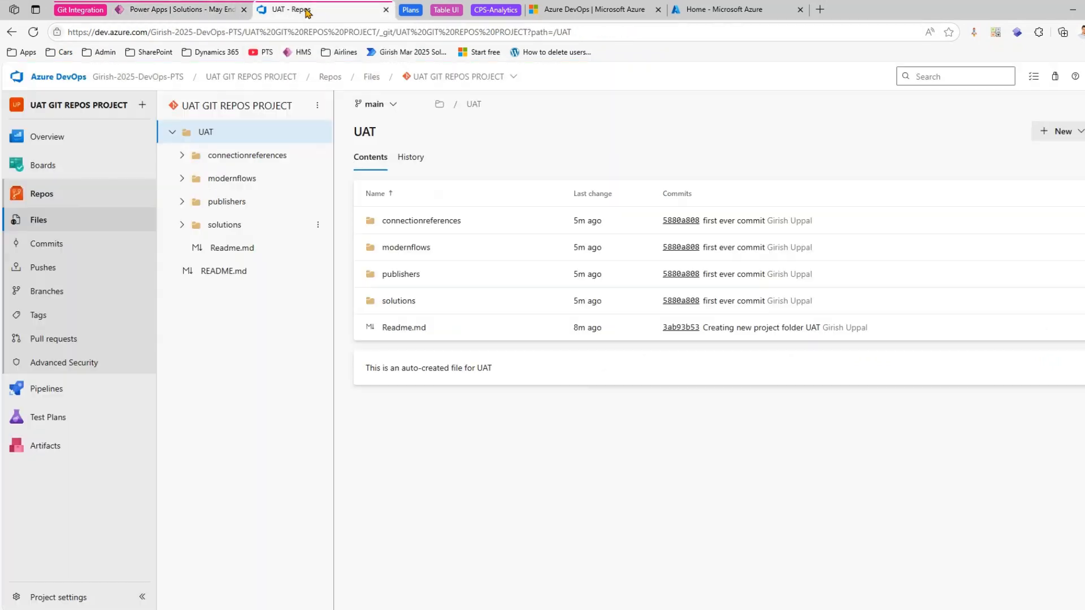
pyautogui.click(47, 243)
pyautogui.click(50, 226)
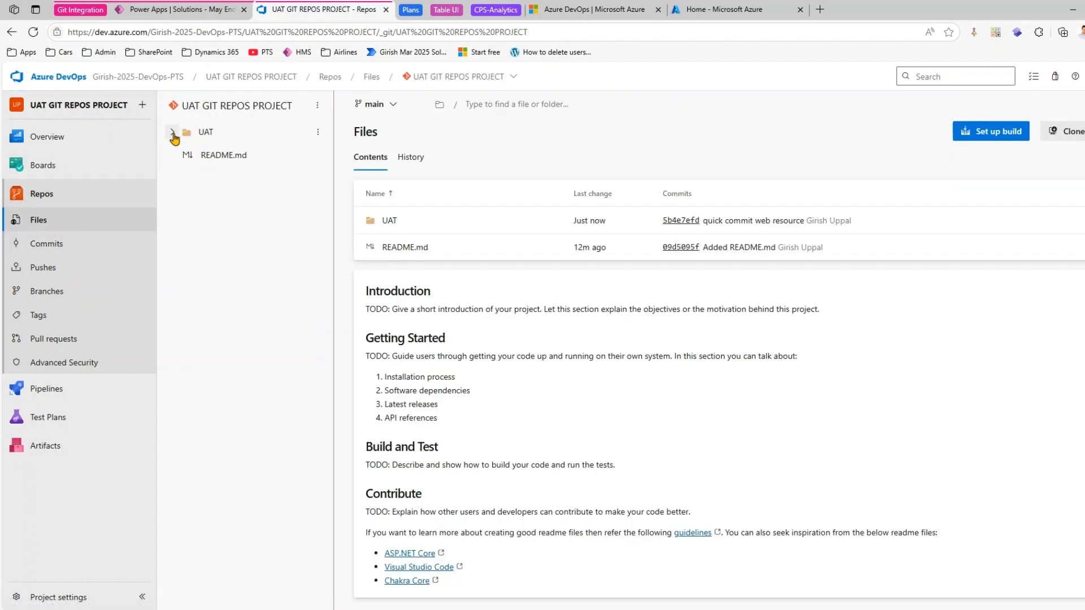
pyautogui.click(172, 134)
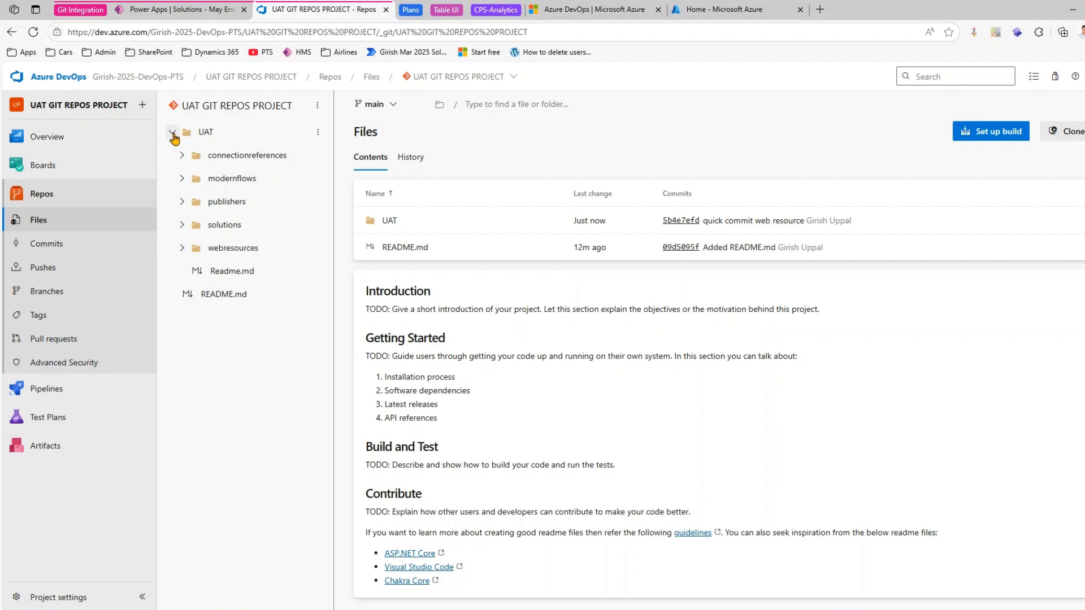
pyautogui.click(182, 226)
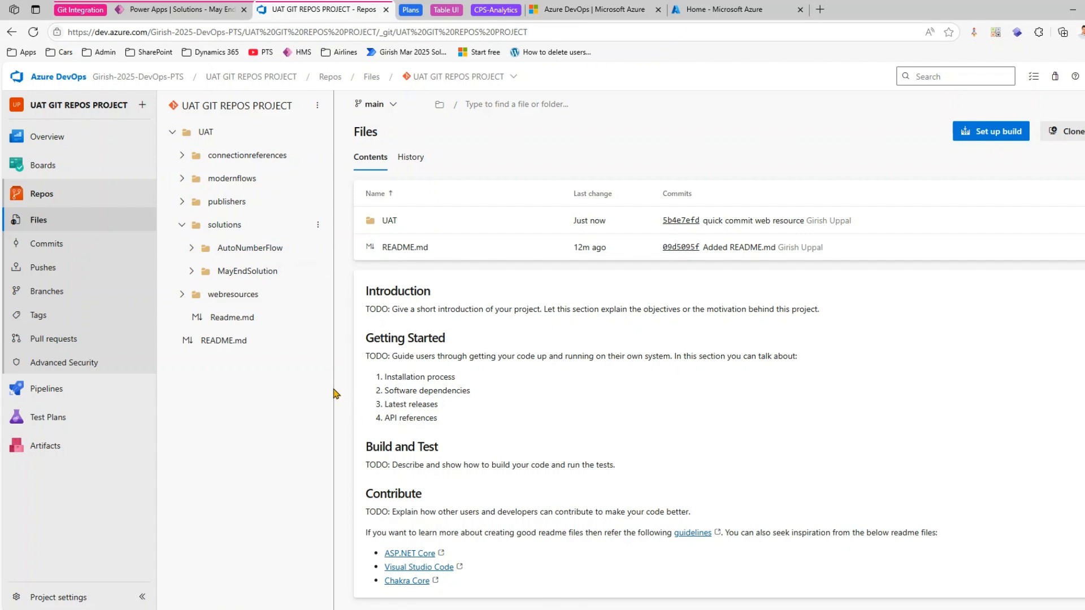
pyautogui.moveTo(176, 241); pyautogui.dragTo(329, 282)
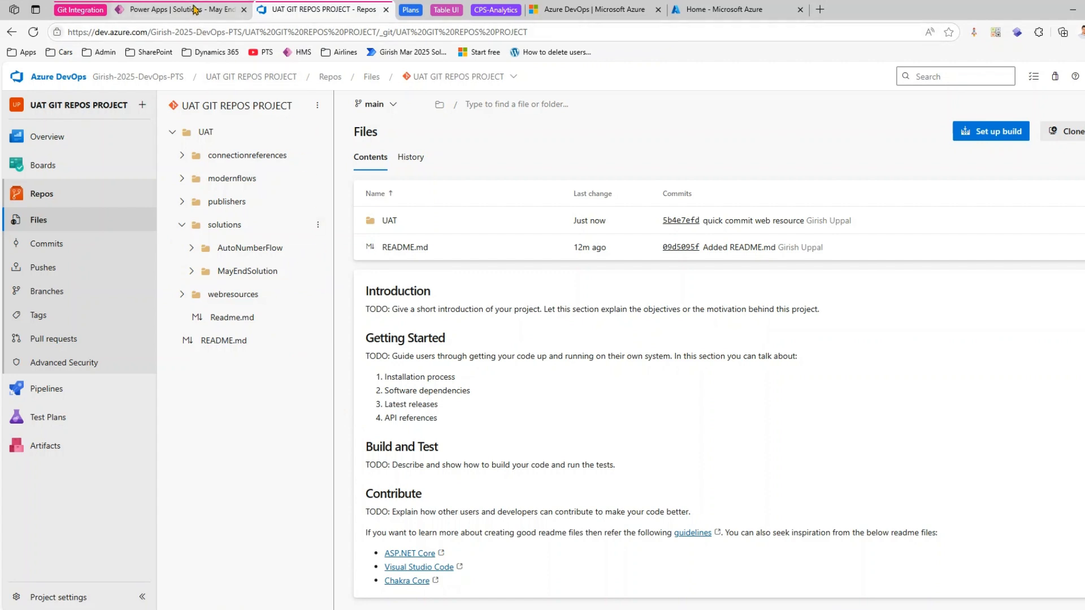
# - Switch to Power Apps, examine the pending source control changes of ForceSyncUsers, and return to the solutions list
pyautogui.click(194, 9)
pyautogui.click(49, 130)
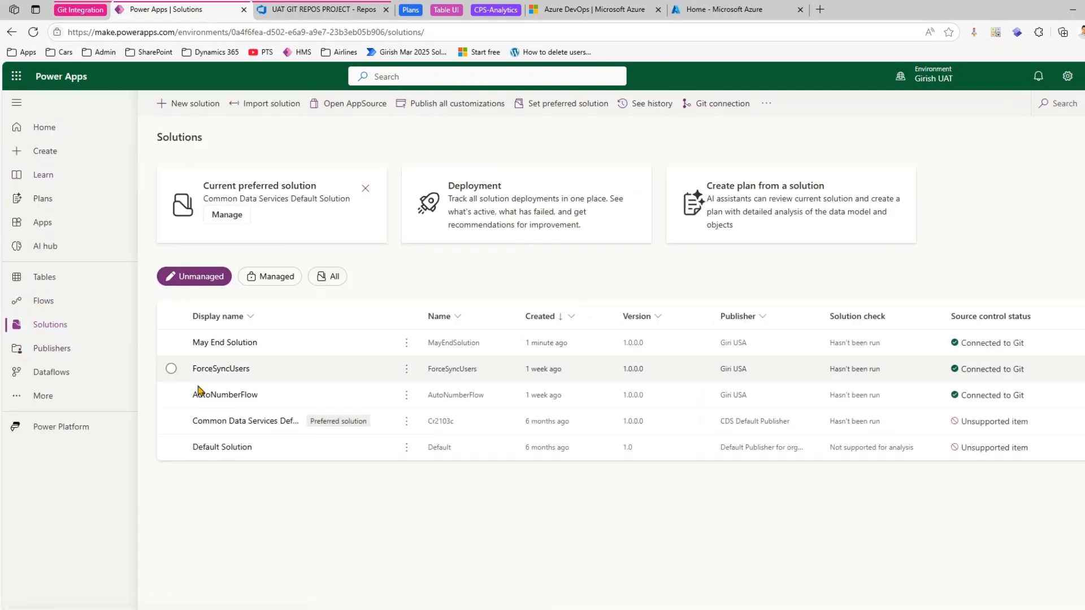
pyautogui.click(237, 373)
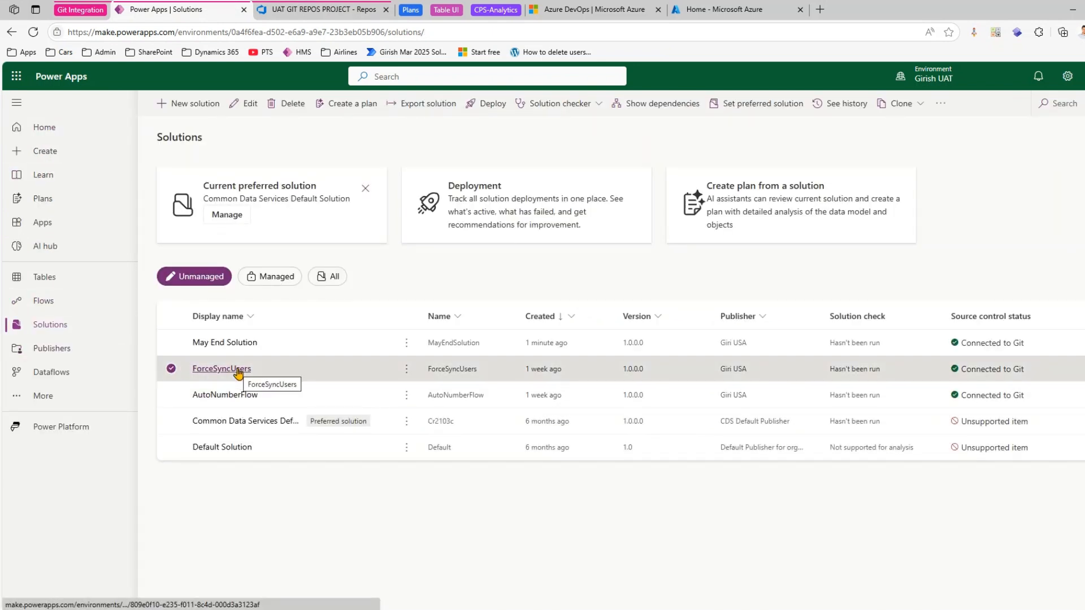
pyautogui.click(238, 370)
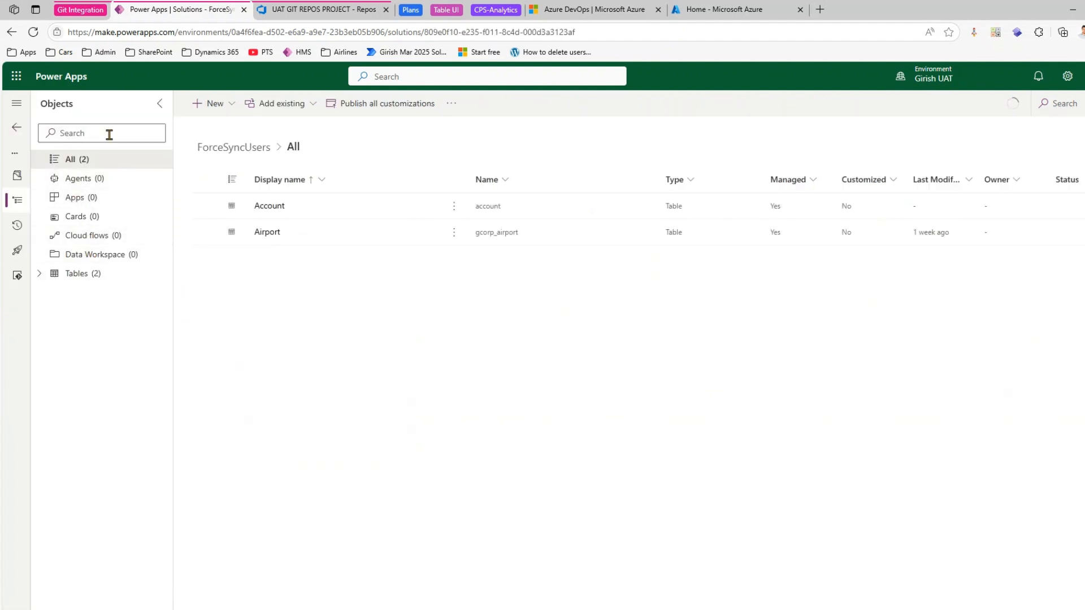
pyautogui.click(23, 278)
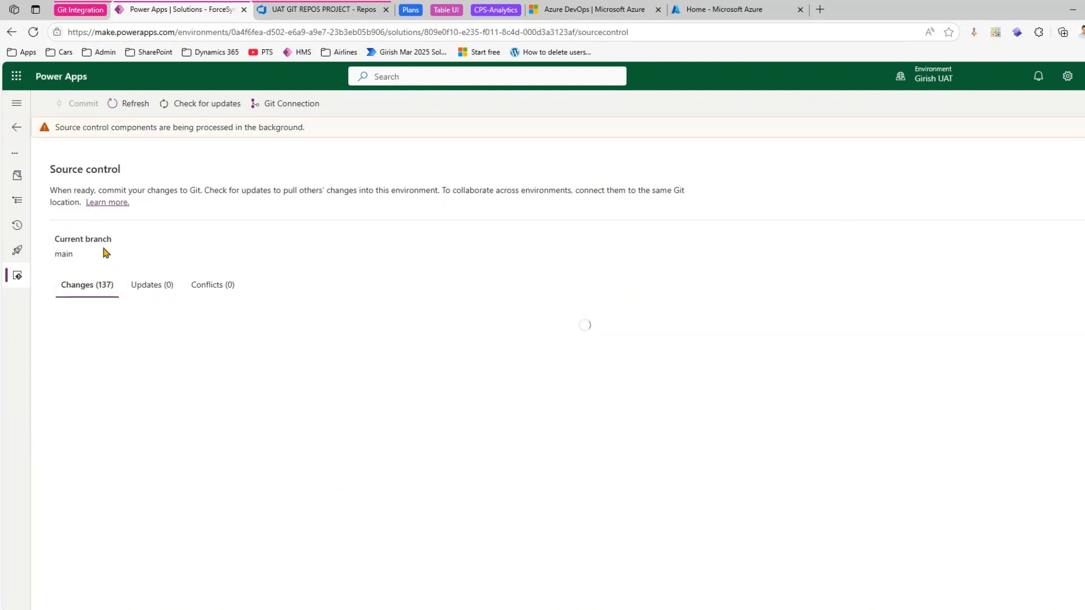
pyautogui.click(16, 103)
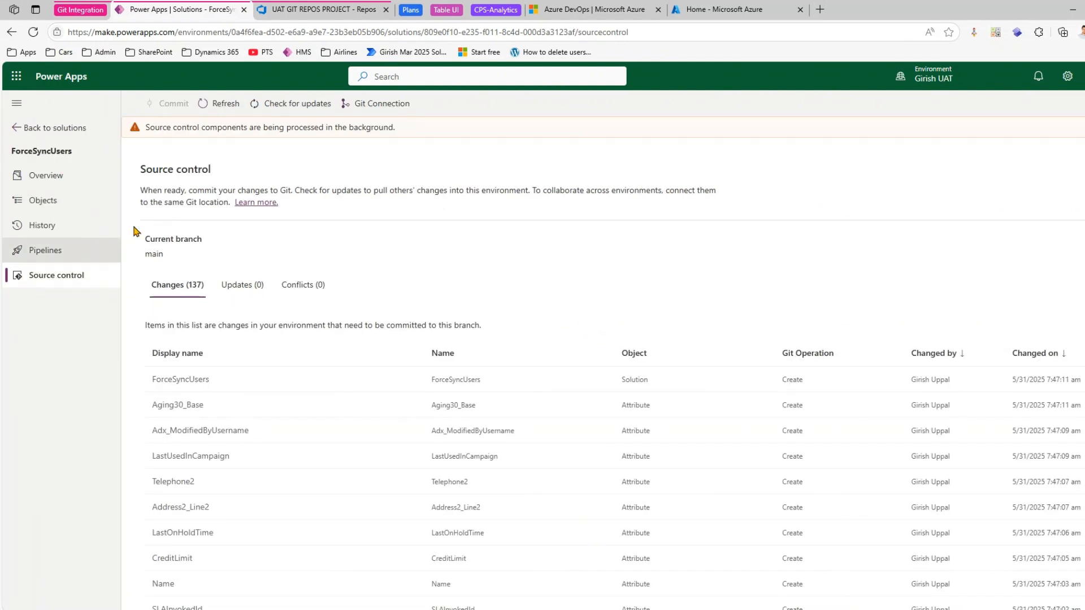
pyautogui.click(53, 128)
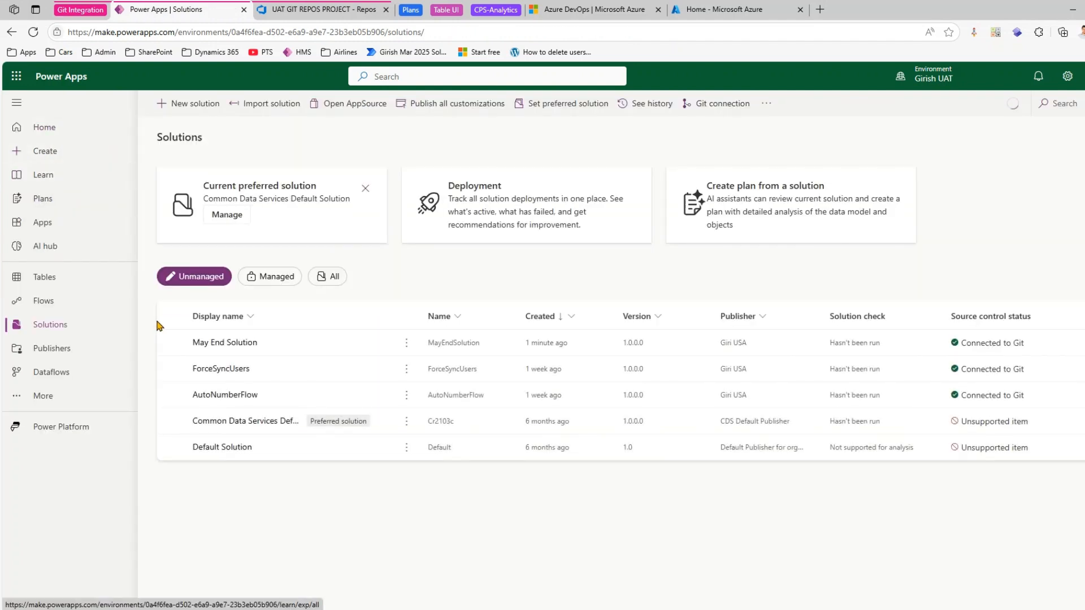
# - Glance at the Azure DevOps repository, then review the environment's Git connection details in Power Apps, especially the connection type
pyautogui.click(320, 11)
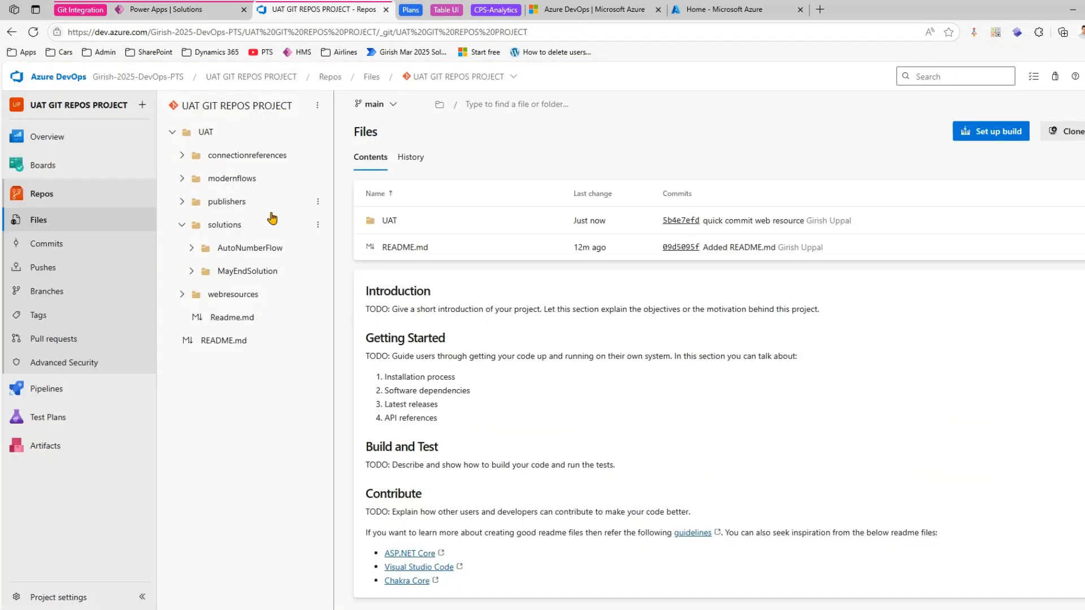
pyautogui.click(166, 10)
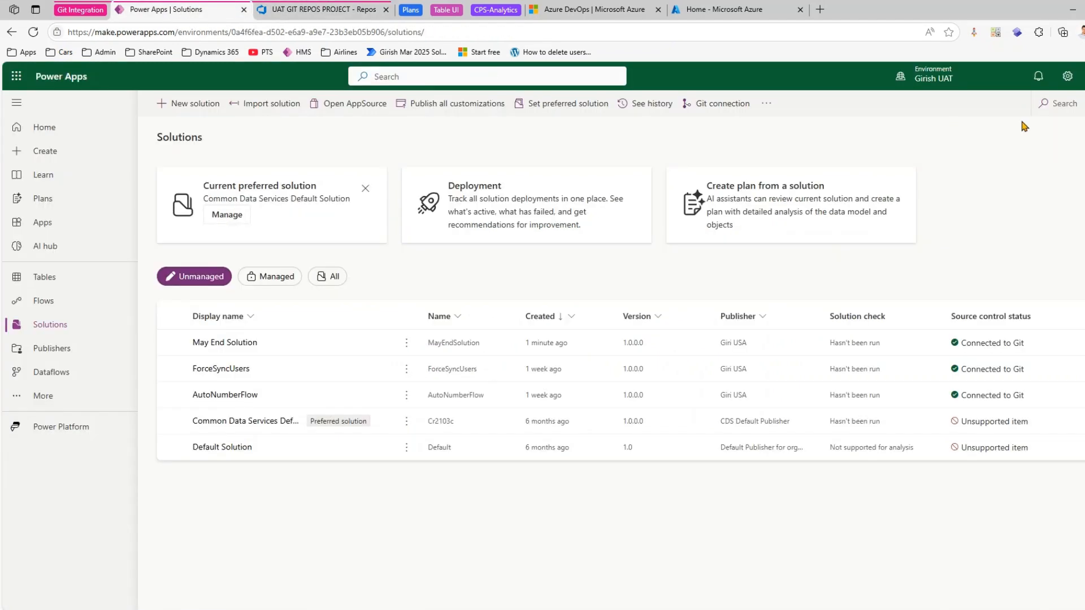
pyautogui.click(714, 105)
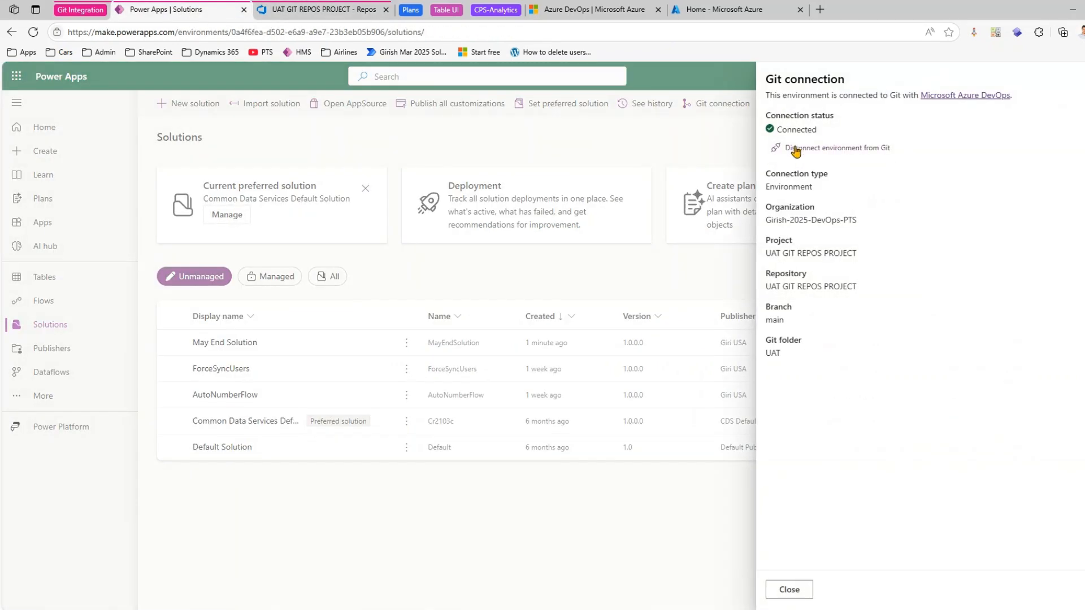
pyautogui.moveTo(776, 188); pyautogui.dragTo(808, 189)
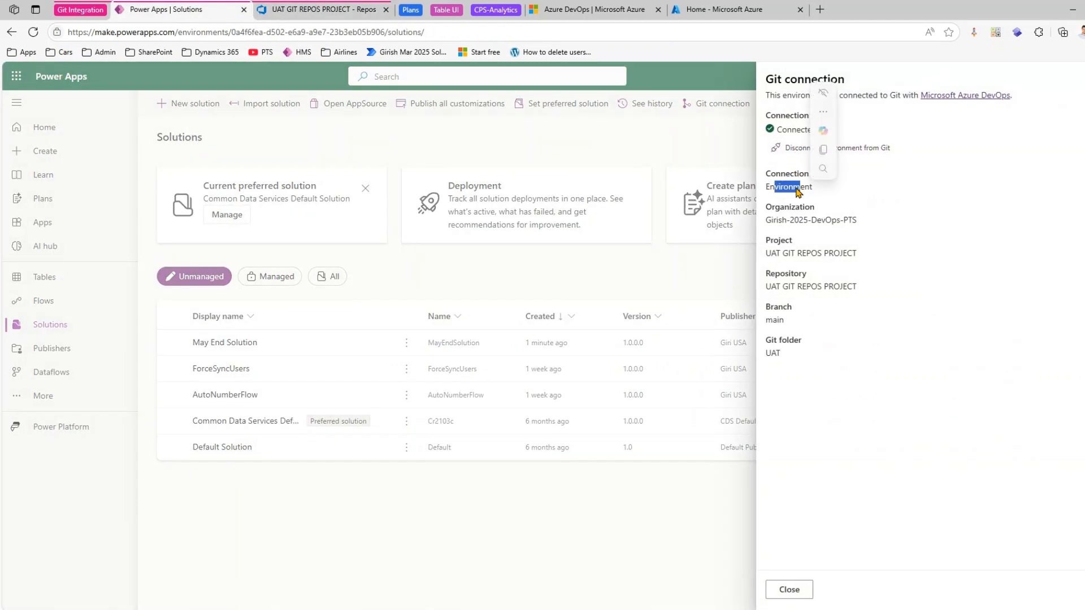
# - Switch to Azure DevOps and examine the structure of the UAT folder, including its solutions and webresources subfolders
pyautogui.click(291, 10)
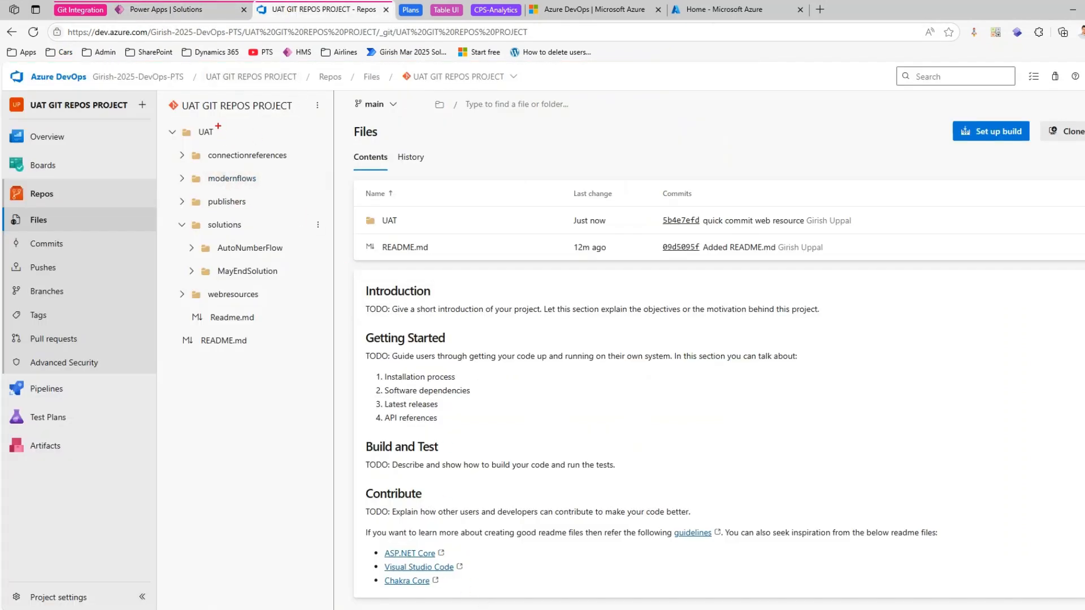
pyautogui.moveTo(191, 119)
pyautogui.mouseDown()
pyautogui.moveTo(213, 141)
pyautogui.moveTo(245, 140)
pyautogui.mouseUp()
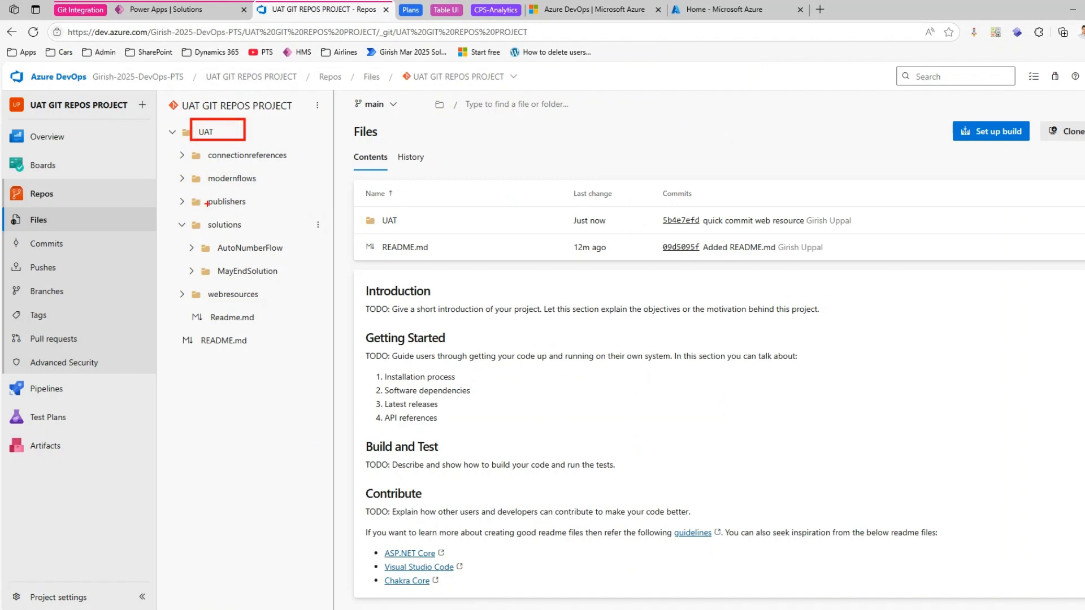
pyautogui.press('Escape')
pyautogui.click(182, 224)
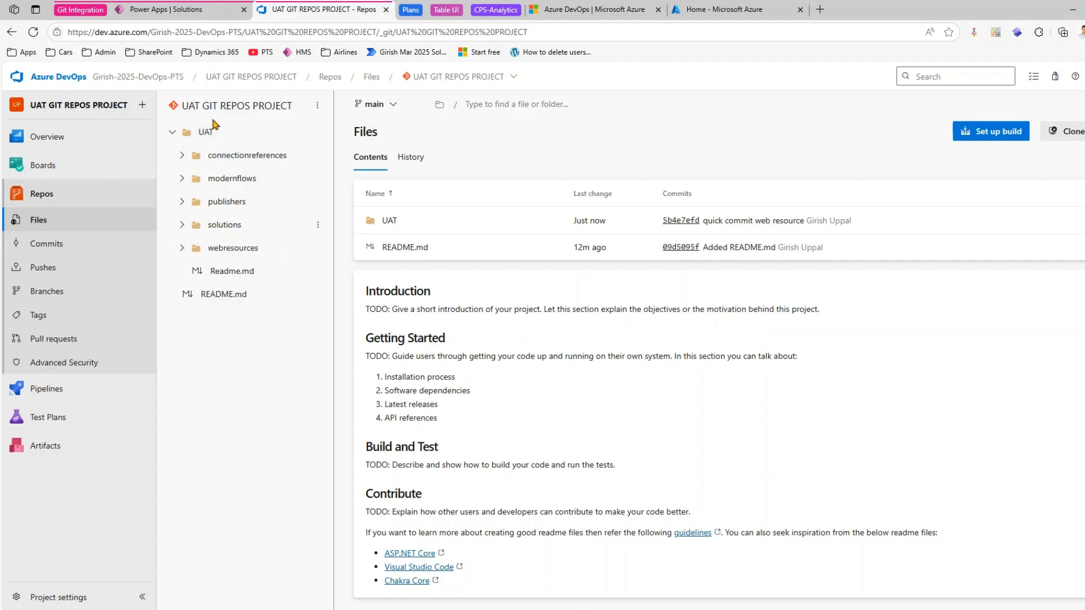
pyautogui.moveTo(196, 119); pyautogui.dragTo(246, 141)
pyautogui.moveTo(171, 149)
pyautogui.mouseDown()
pyautogui.moveTo(239, 226)
pyautogui.moveTo(296, 262)
pyautogui.mouseUp()
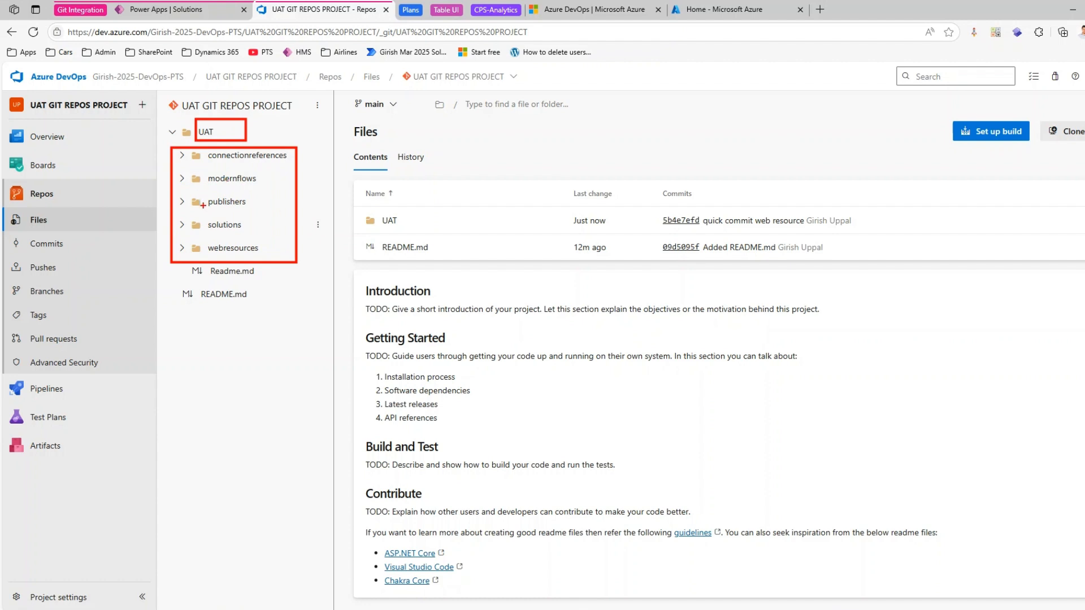
pyautogui.press('Escape')
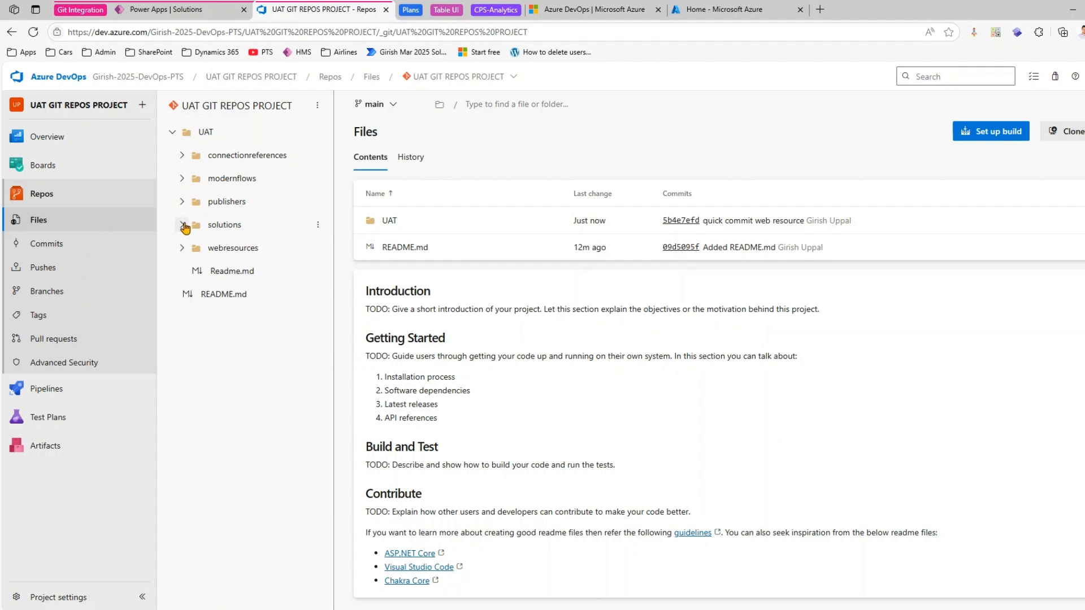
pyautogui.click(184, 226)
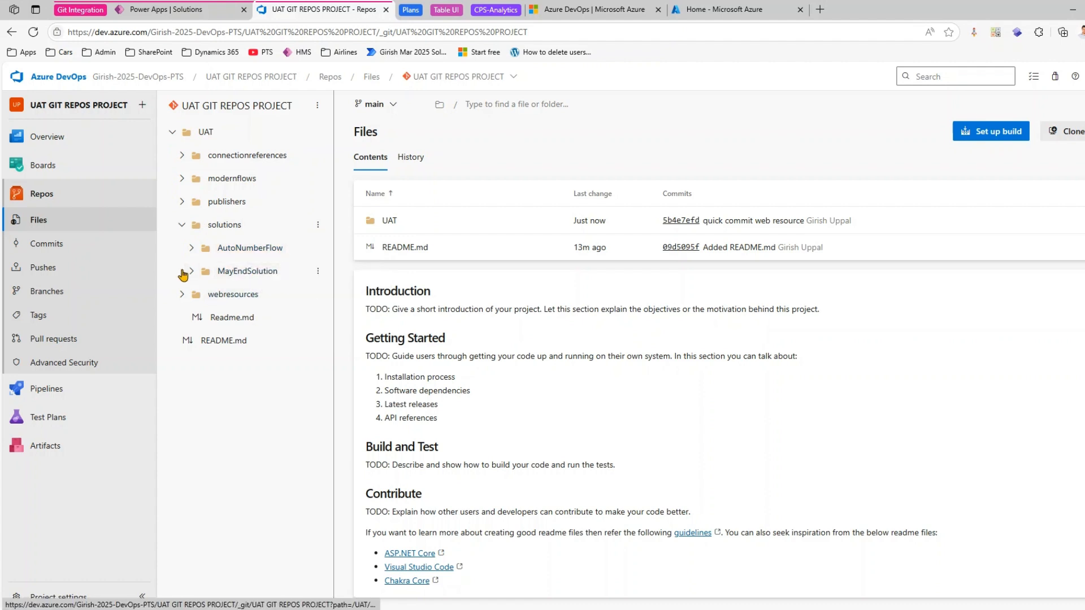
pyautogui.click(182, 294)
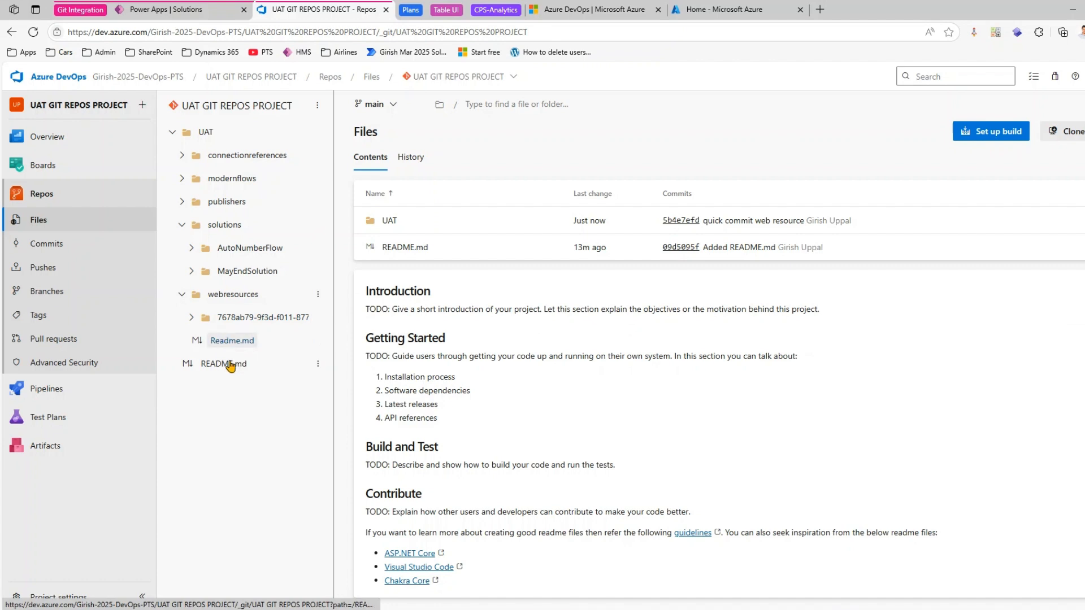
# - Recheck the Git connection type in Power Apps, then view webresource.yml in the repository's webresources folder in Azure DevOps
pyautogui.click(201, 12)
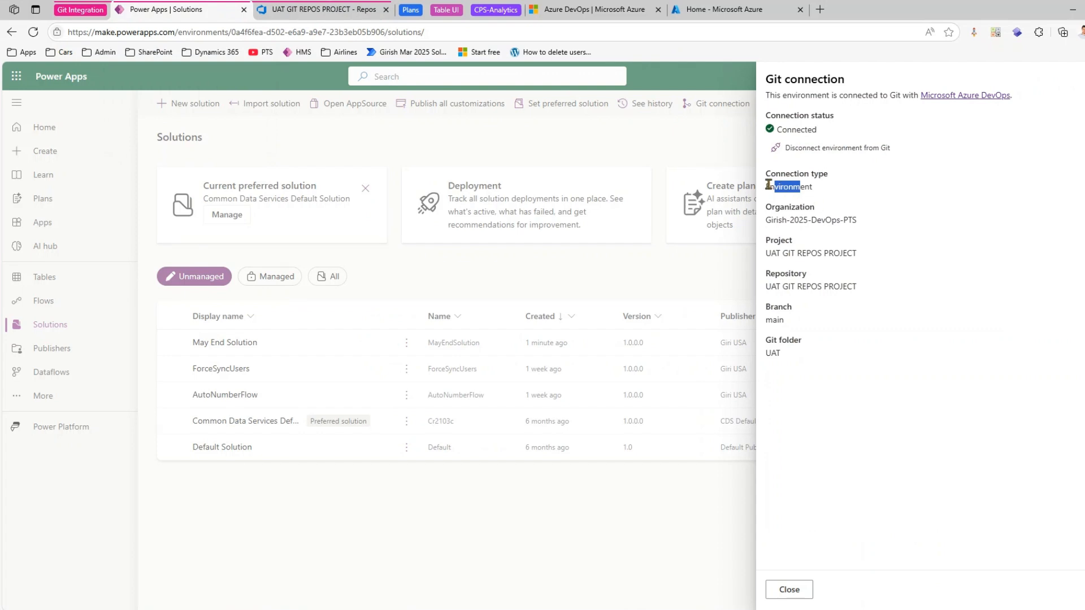
pyautogui.click(315, 12)
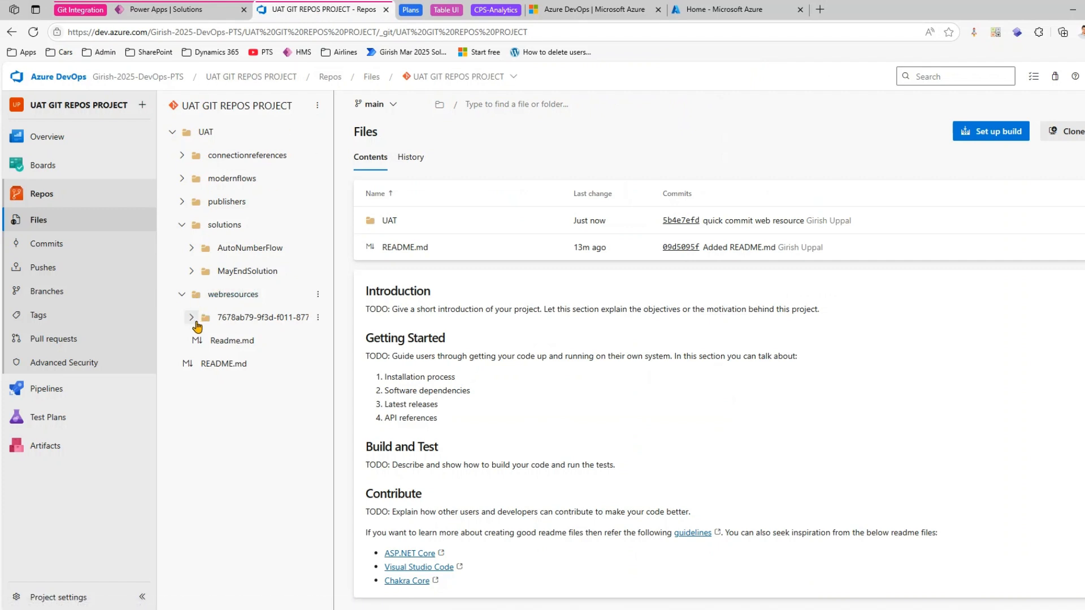
pyautogui.click(192, 318)
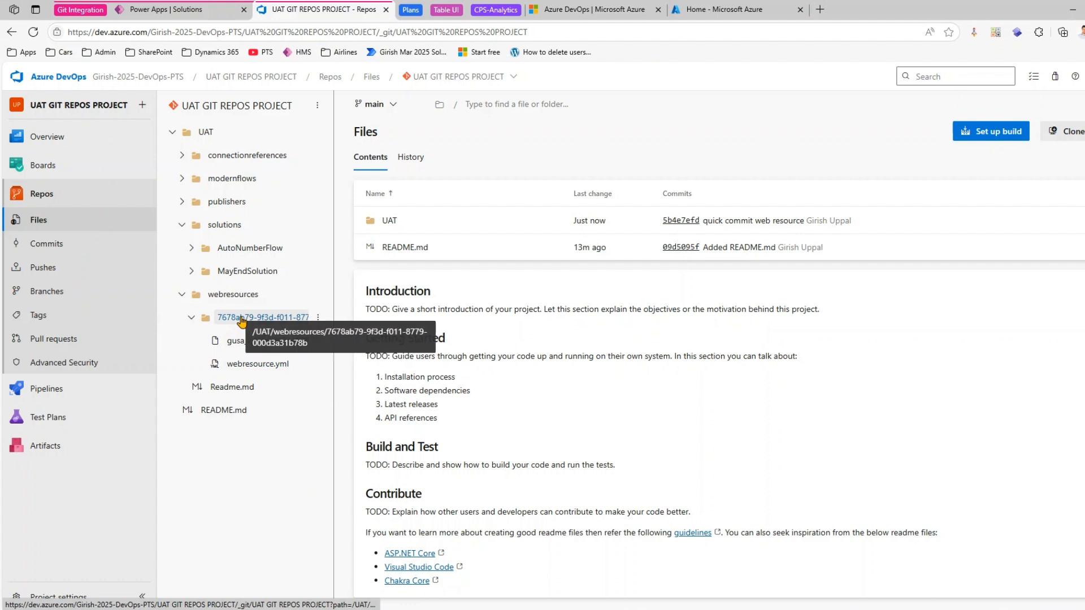
pyautogui.click(275, 369)
pyautogui.click(485, 223)
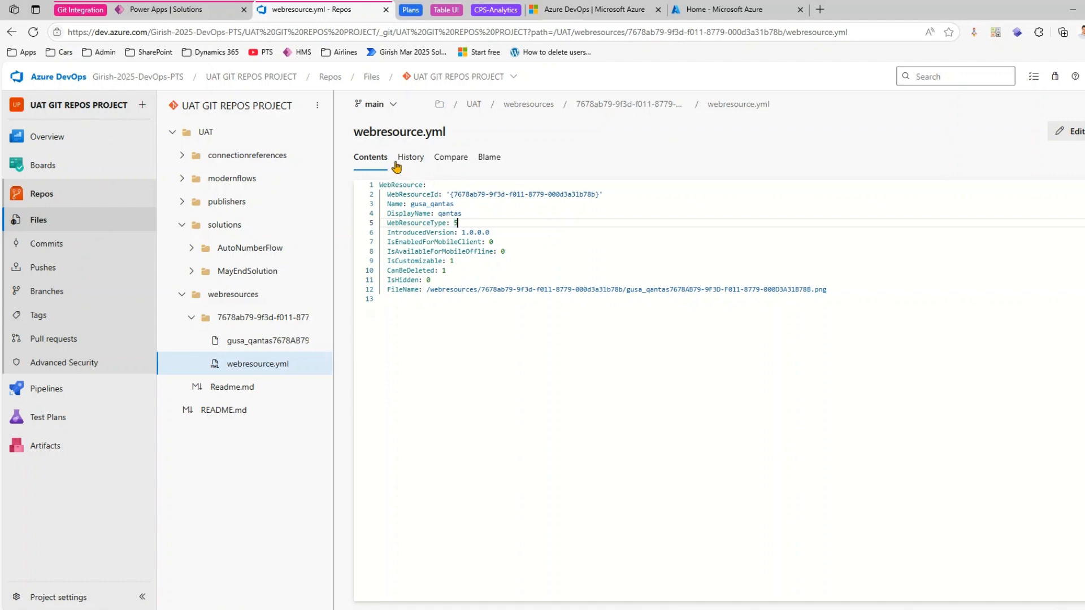
# - Return to Power Apps, close the Git connection details, and refresh the source control changes of May End Solution
pyautogui.click(197, 9)
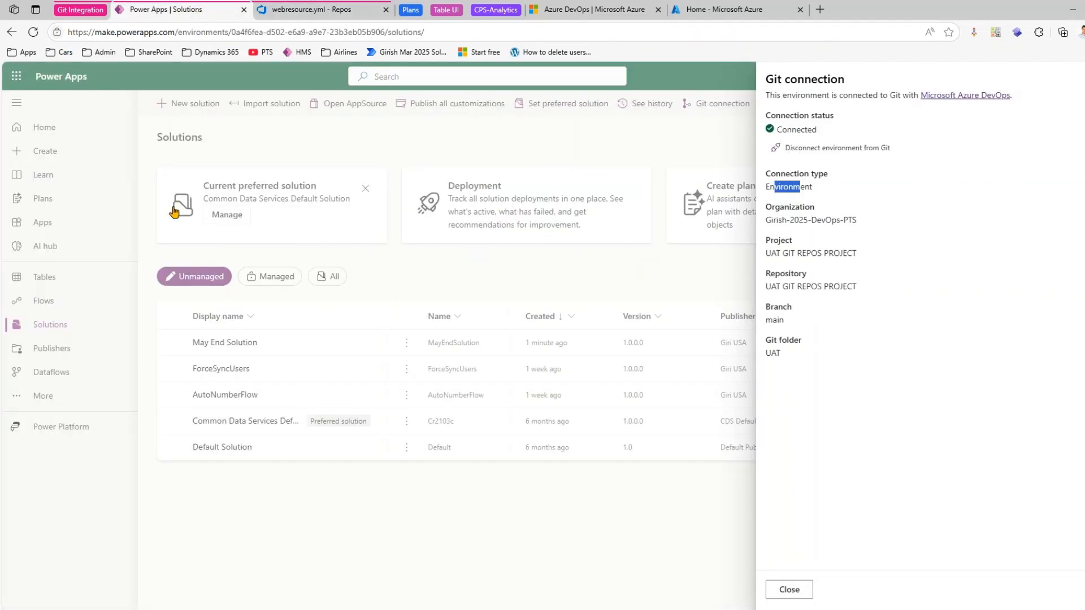
pyautogui.click(791, 590)
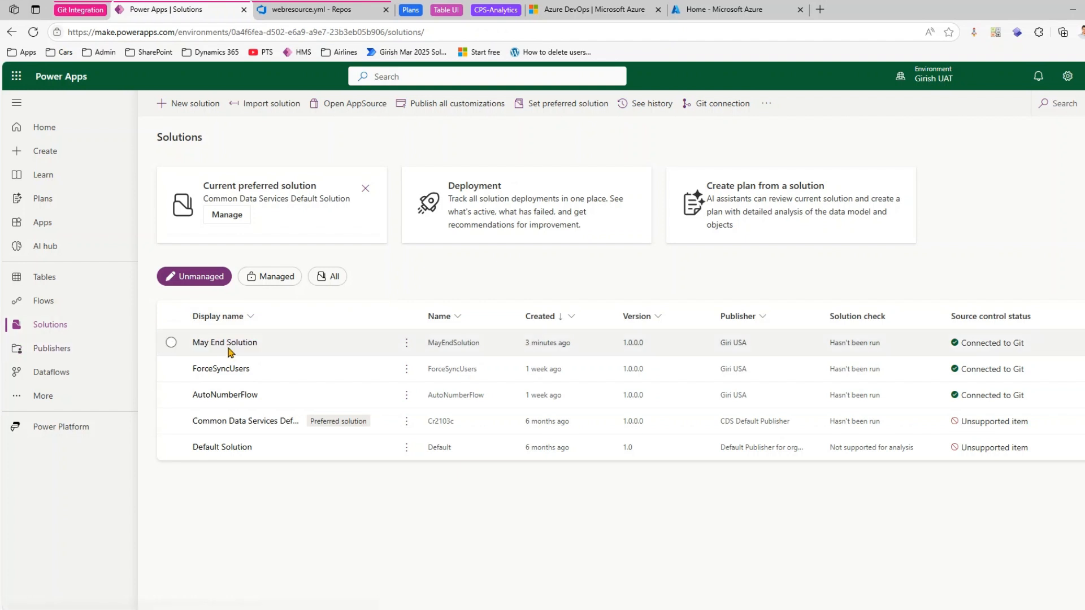
pyautogui.click(406, 343)
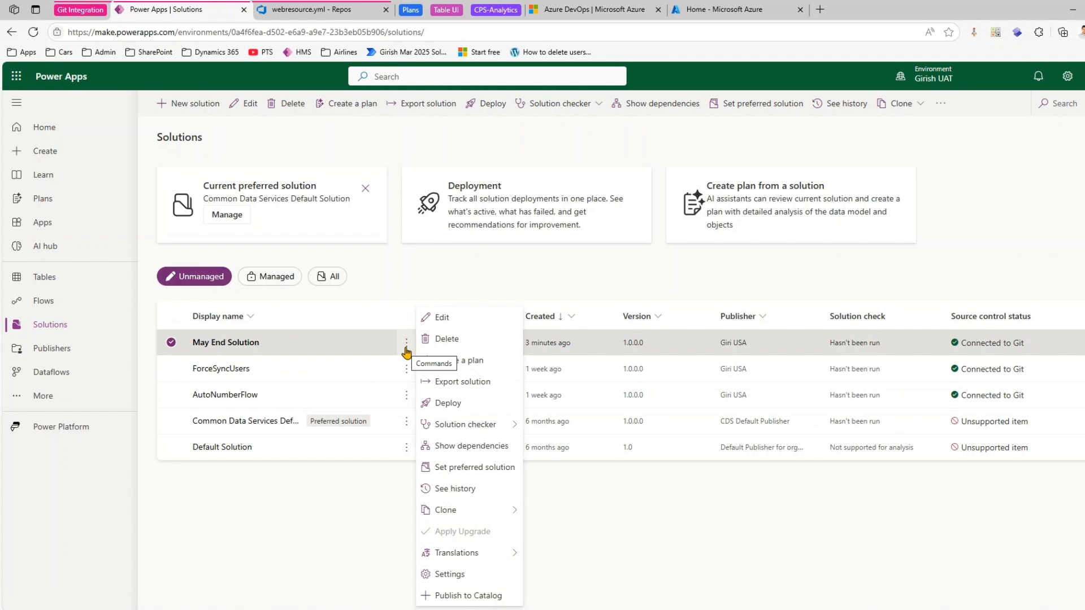
pyautogui.click(242, 343)
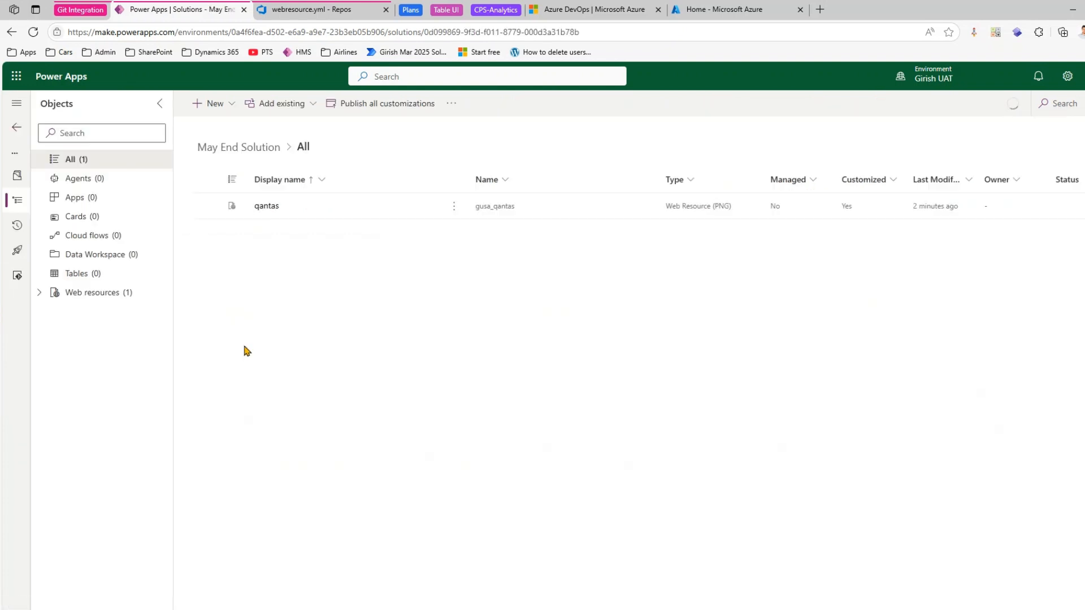
pyautogui.click(18, 276)
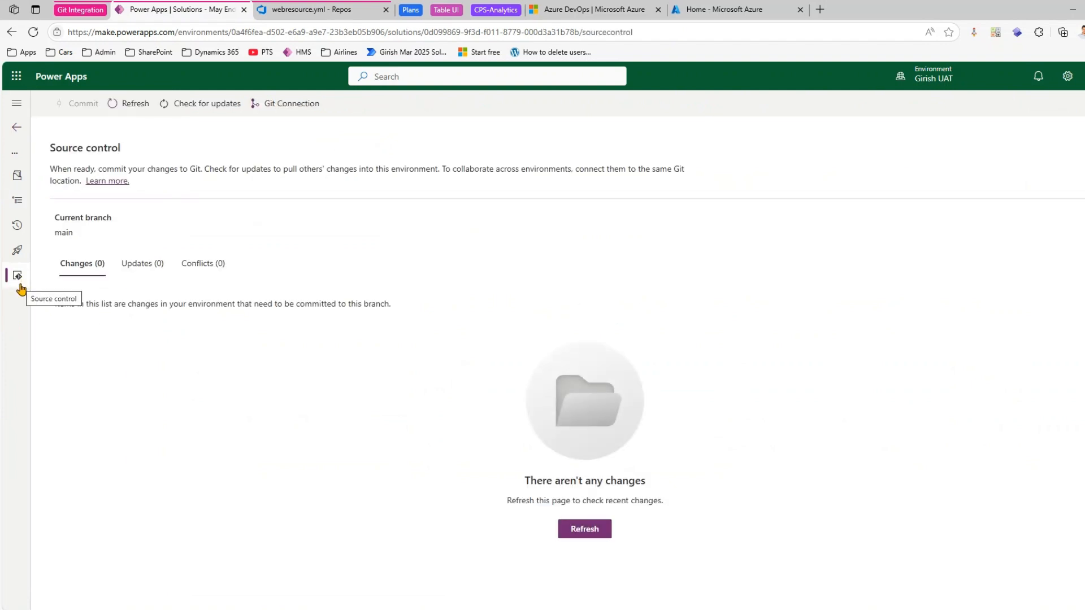
pyautogui.click(570, 530)
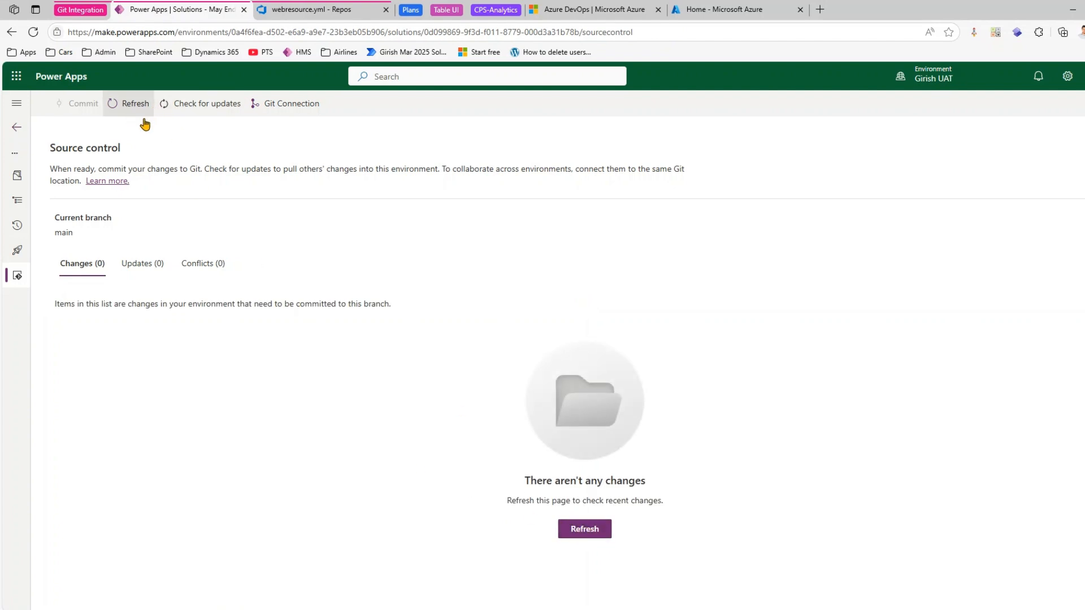
# - Add a new web resource to May End Solution by uploading skyteam.png from DEV > SAMPLE FILES > Images, and save it
pyautogui.click(17, 177)
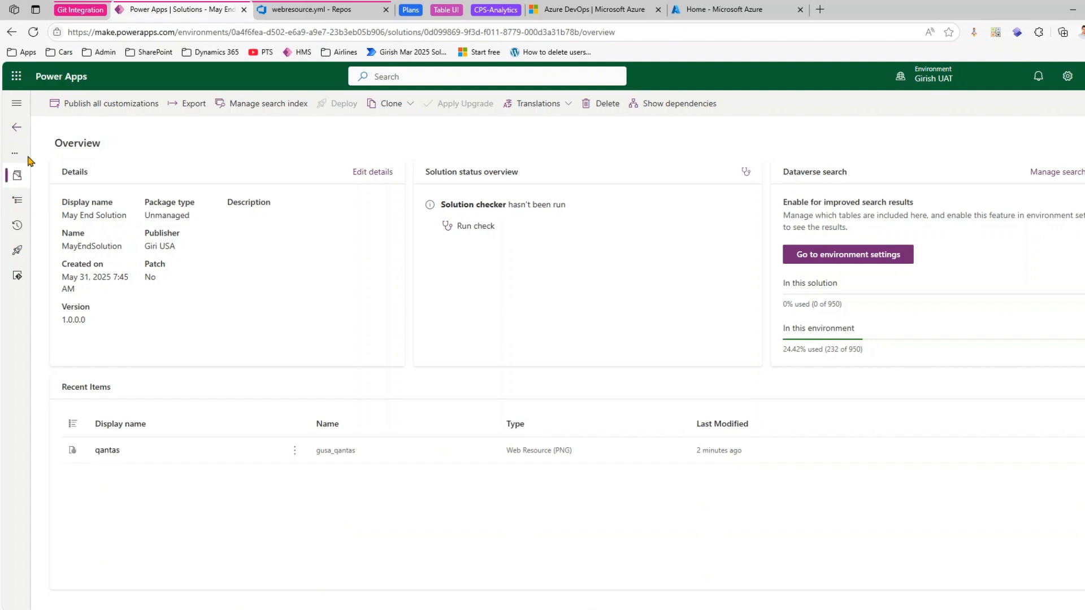
pyautogui.click(17, 104)
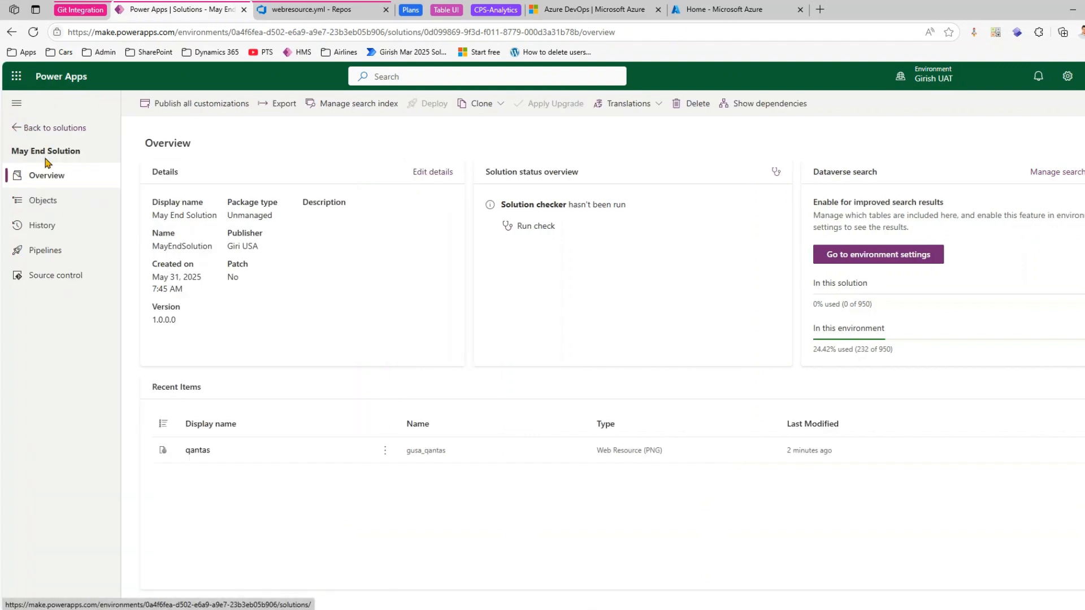
pyautogui.click(63, 202)
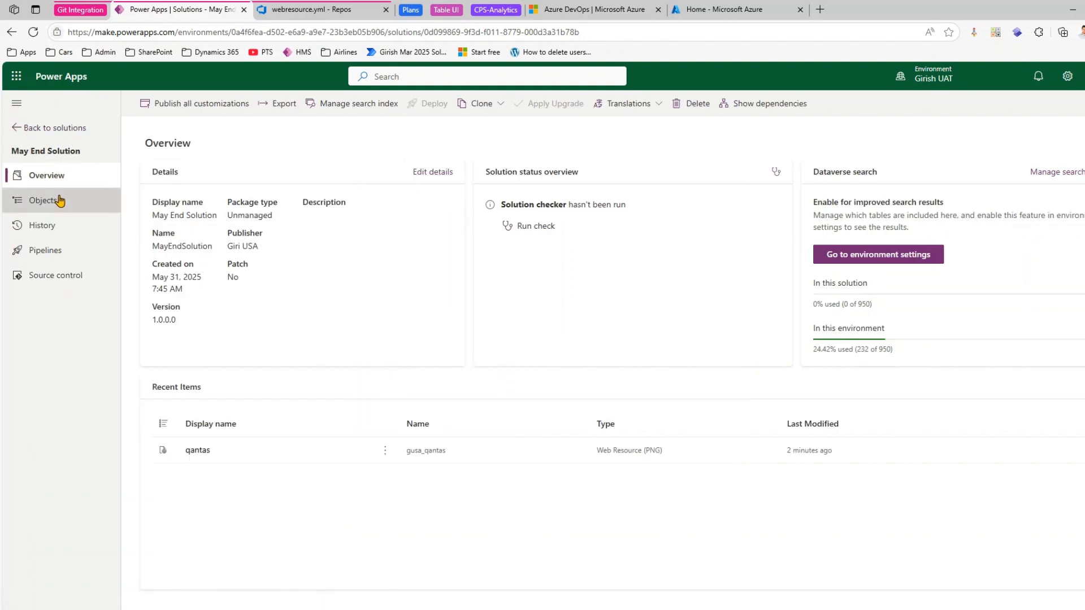
pyautogui.click(324, 106)
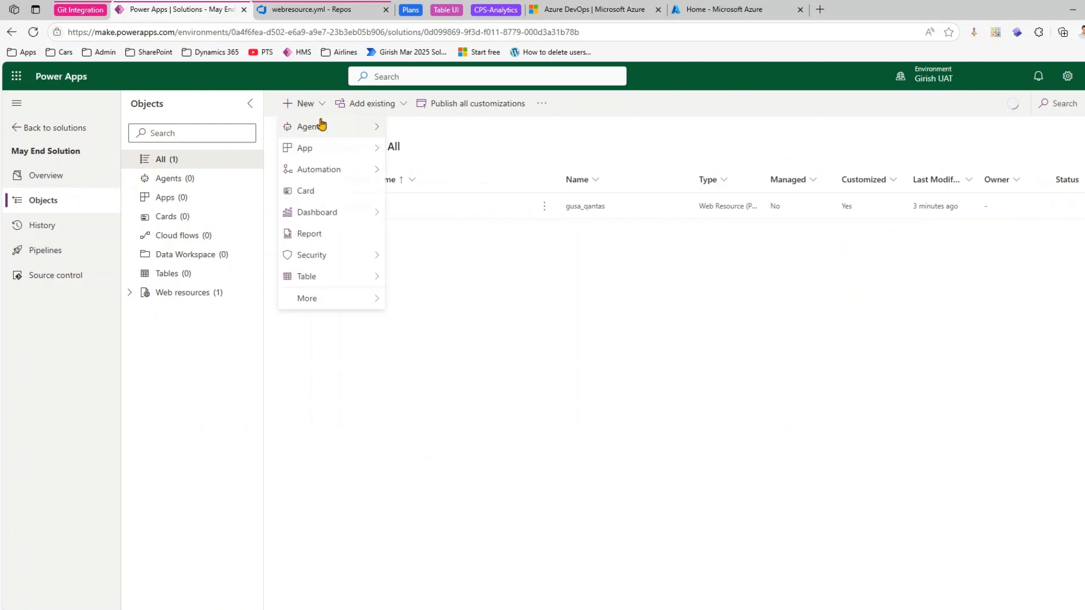
pyautogui.moveTo(353, 299)
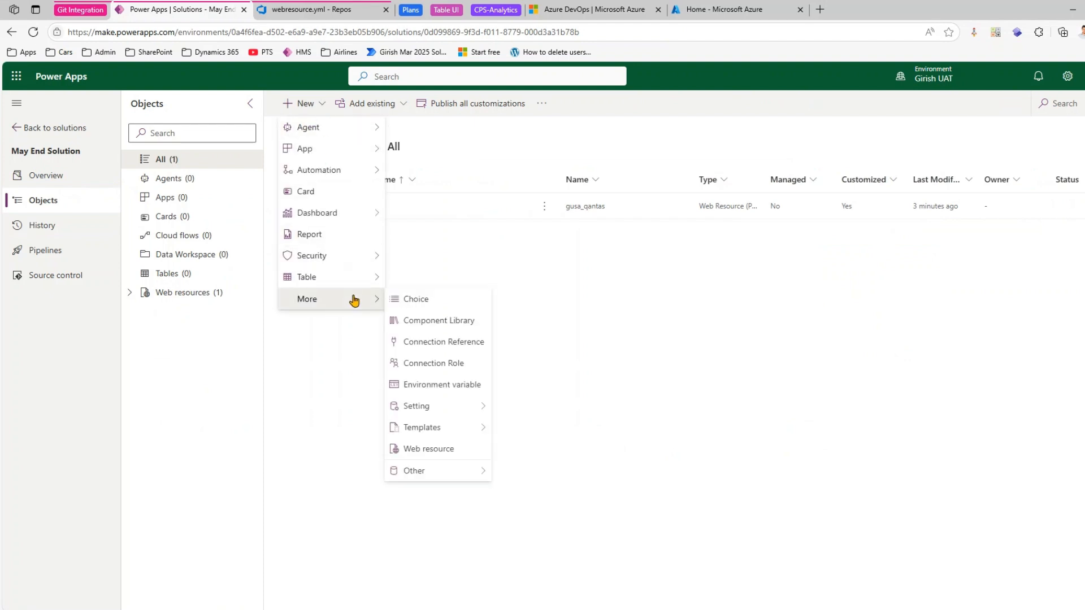
pyautogui.click(459, 447)
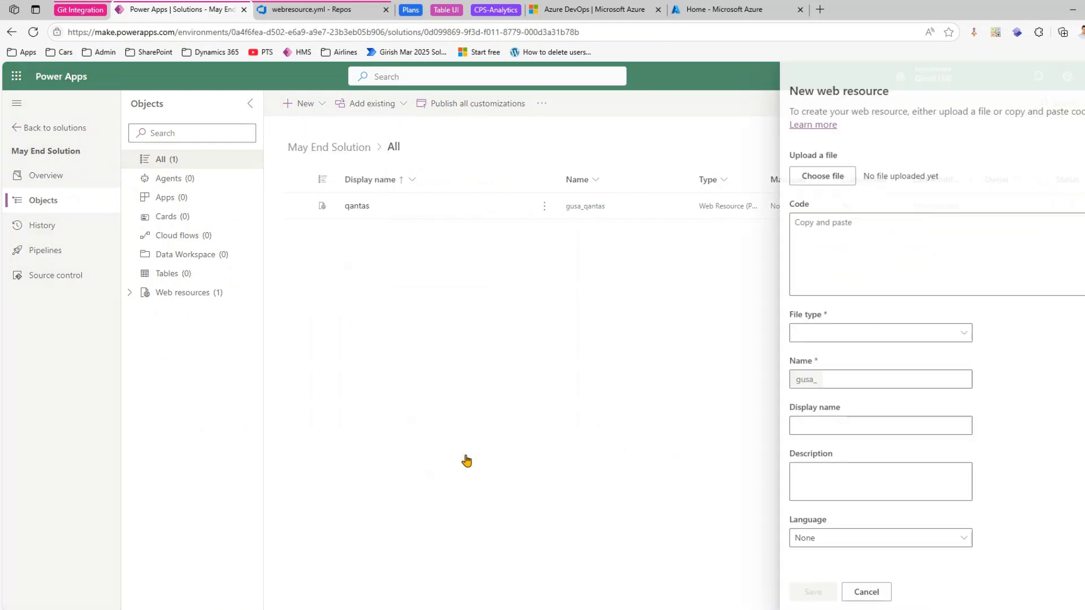
pyautogui.click(817, 176)
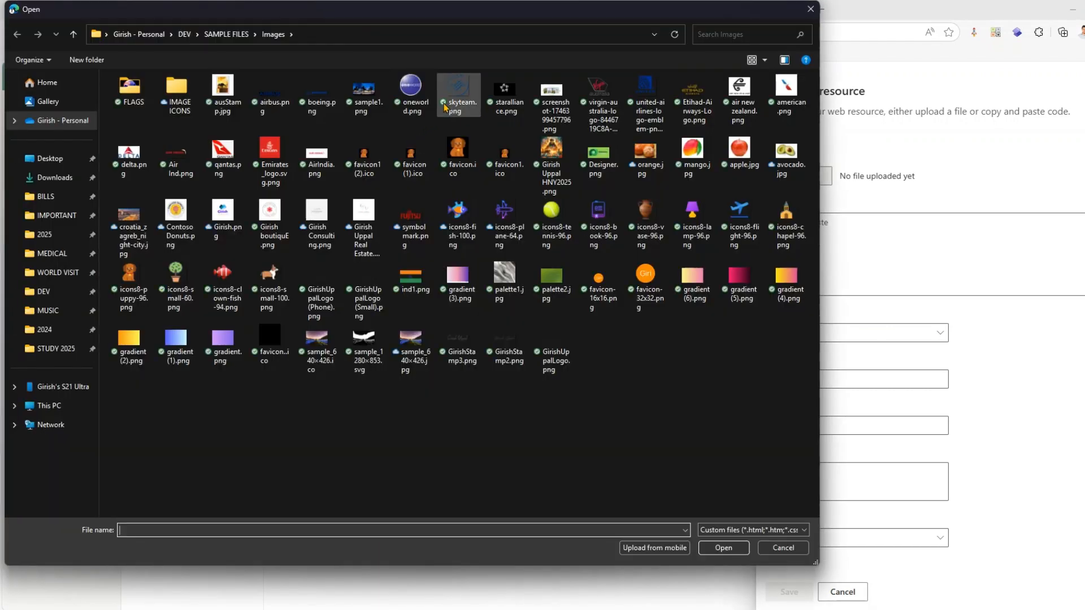
pyautogui.doubleClick(458, 91)
pyautogui.click(797, 594)
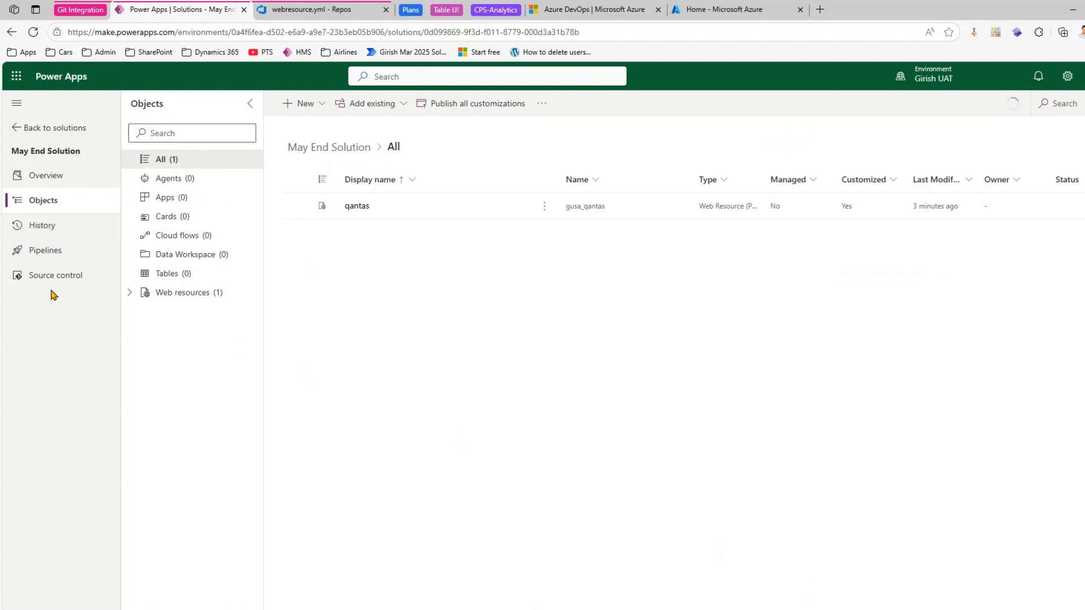
# - Review May End Solution's pending source control changes, then switch to Azure DevOps and check the UAT webresources folder in the repository files
pyautogui.click(52, 277)
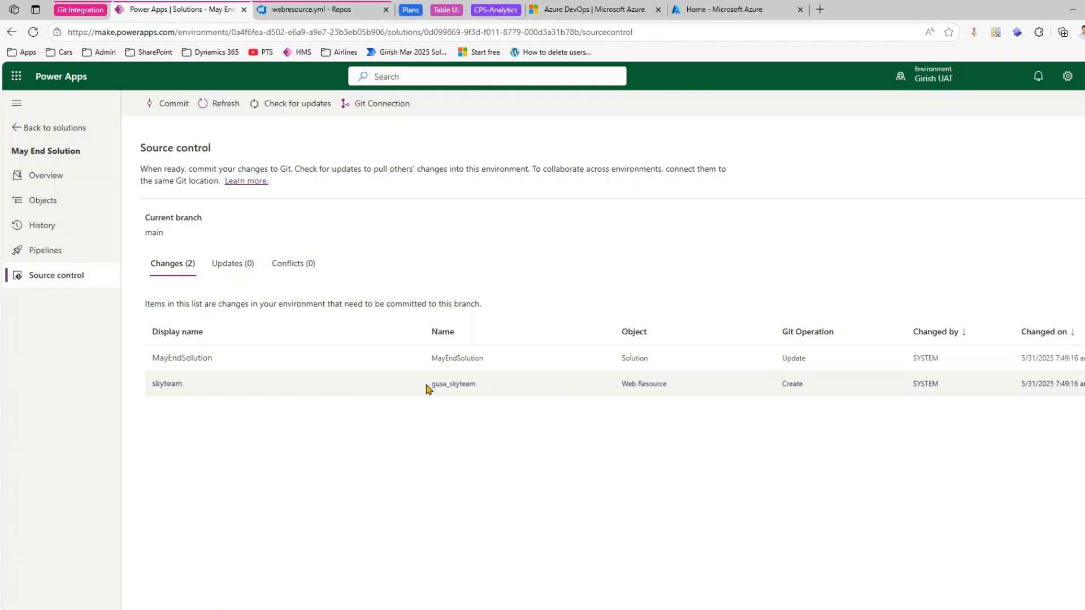
pyautogui.click(320, 14)
pyautogui.click(191, 317)
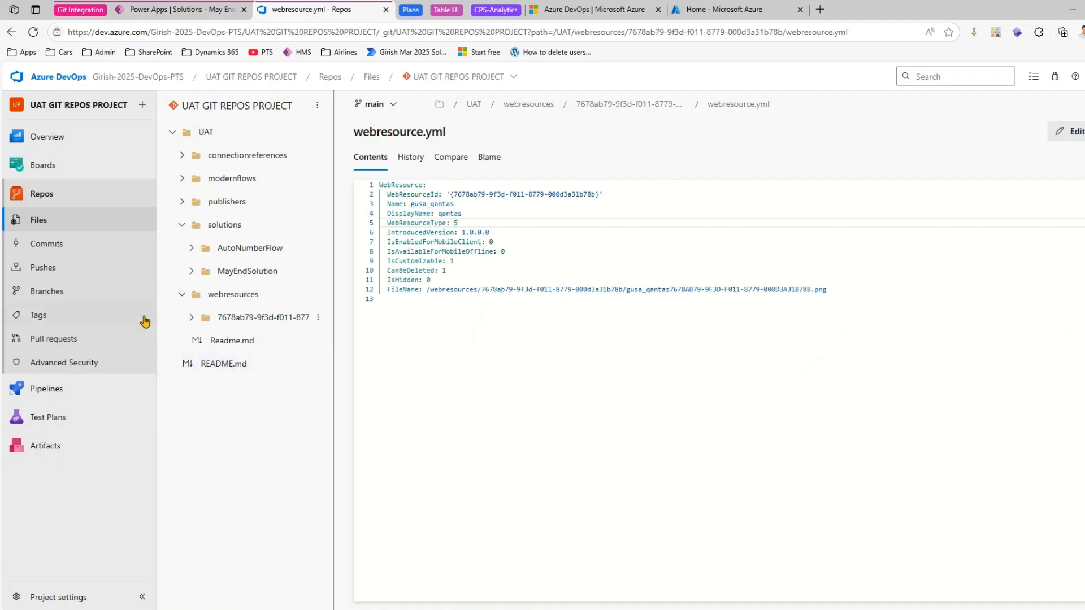
pyautogui.click(60, 247)
pyautogui.click(62, 222)
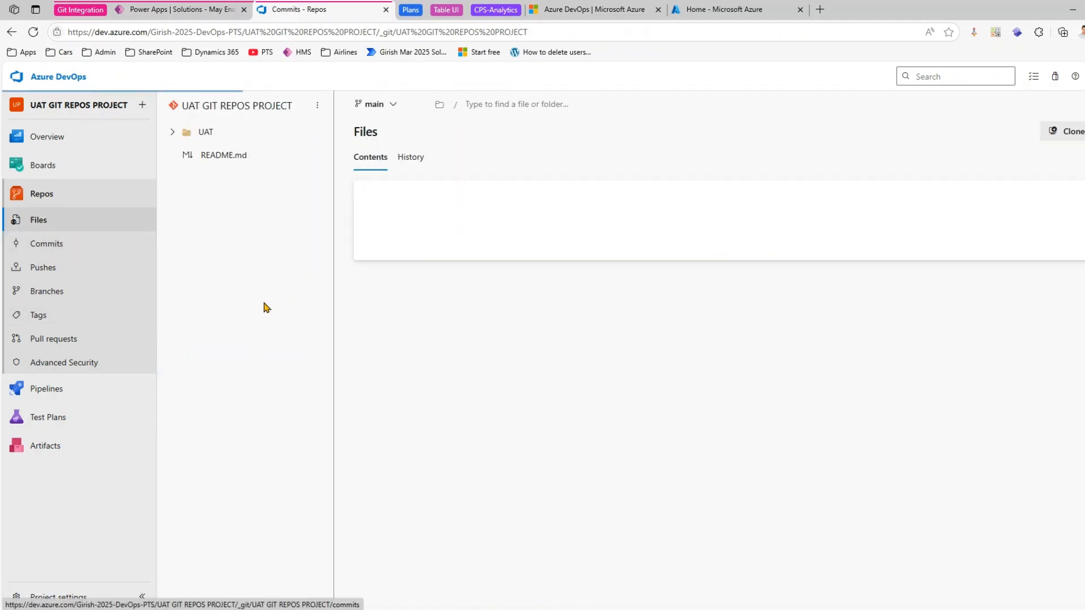
pyautogui.click(193, 137)
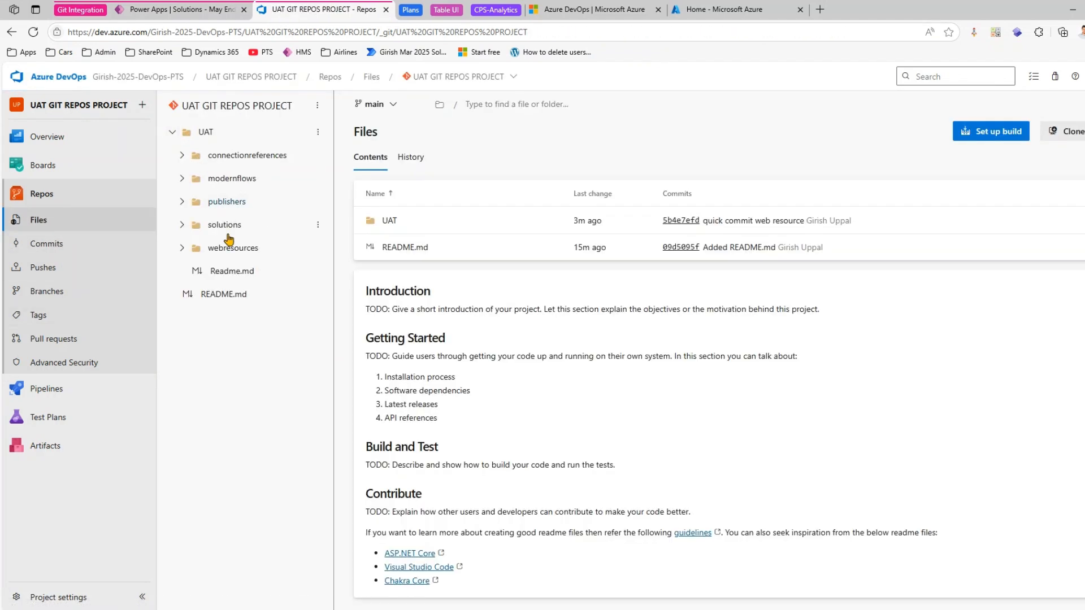
pyautogui.click(196, 249)
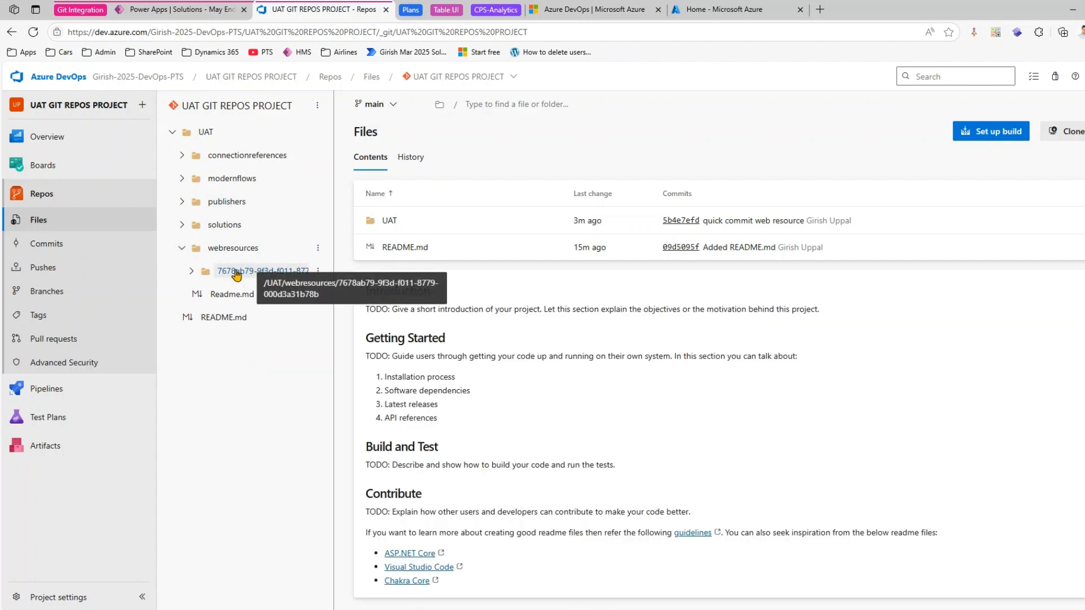
# - Return to Power Apps and commit the May End Solution changes to the main branch with the comment "2nd file"
pyautogui.click(176, 11)
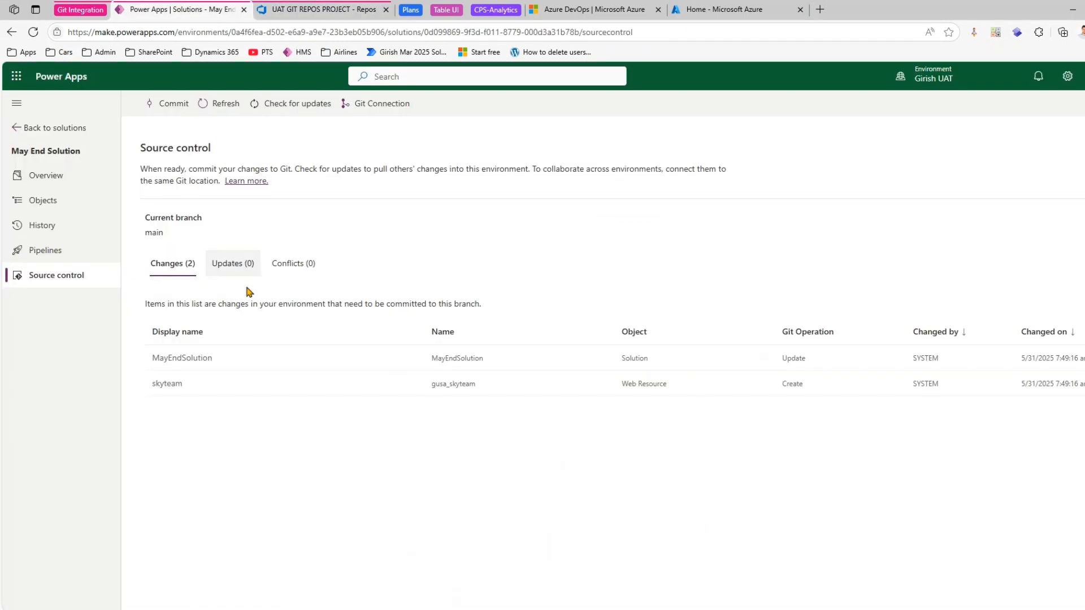
pyautogui.click(173, 103)
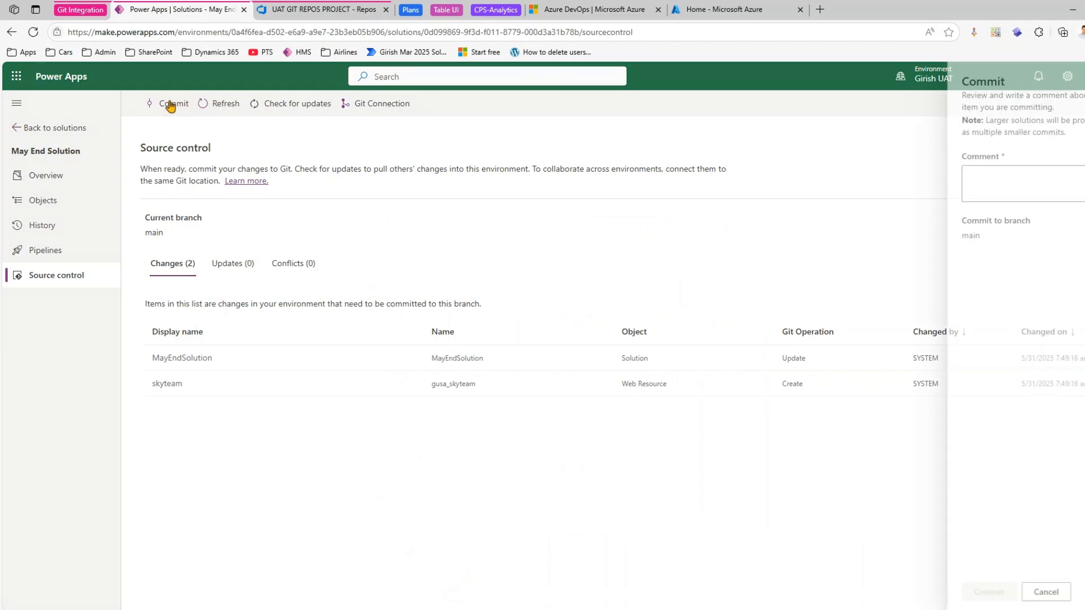
pyautogui.click(1010, 189)
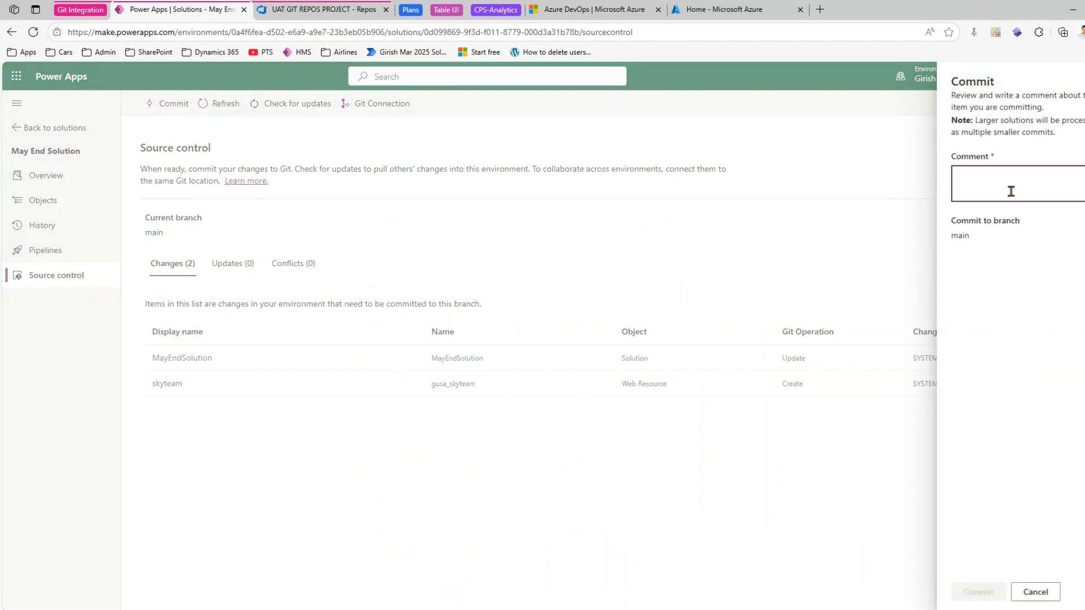
pyautogui.write('2nd file')
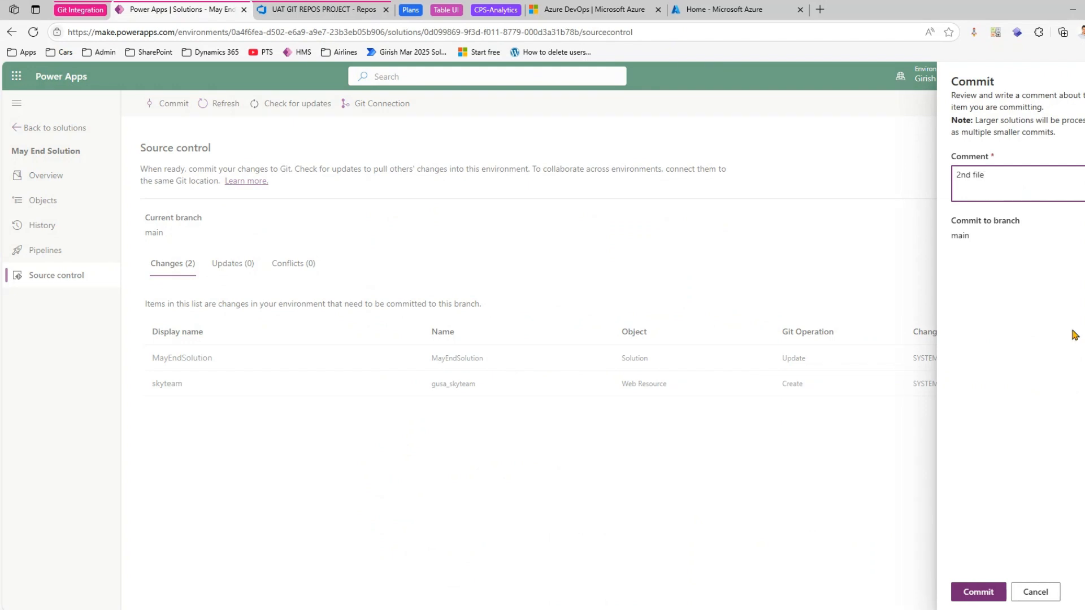
pyautogui.click(980, 592)
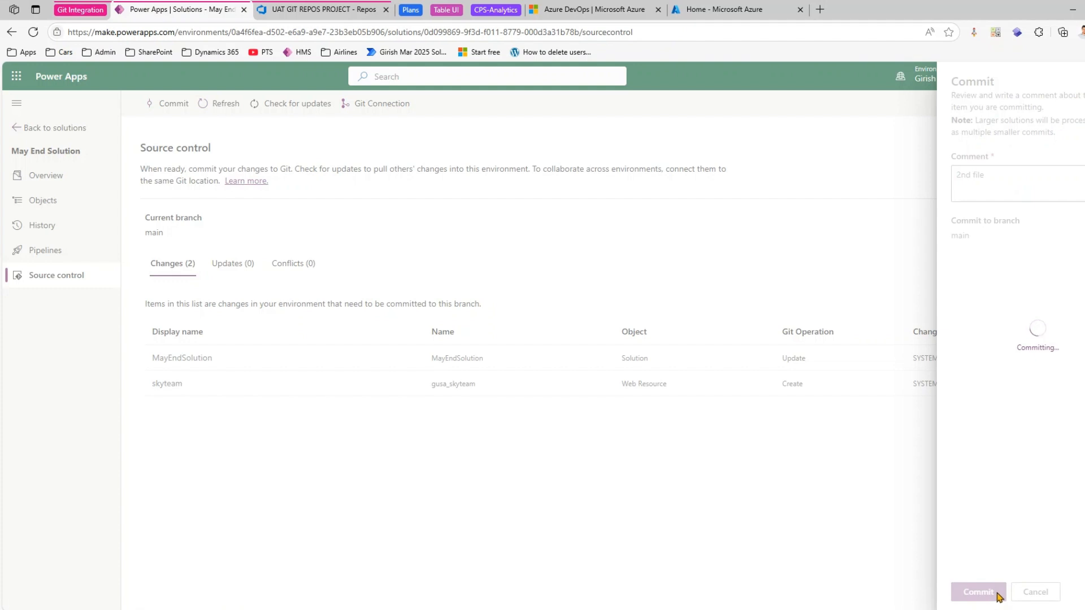
# - Switch to Azure DevOps, check the repository's commit history, and reload the files to list the contents of UAT/webresources
pyautogui.click(309, 12)
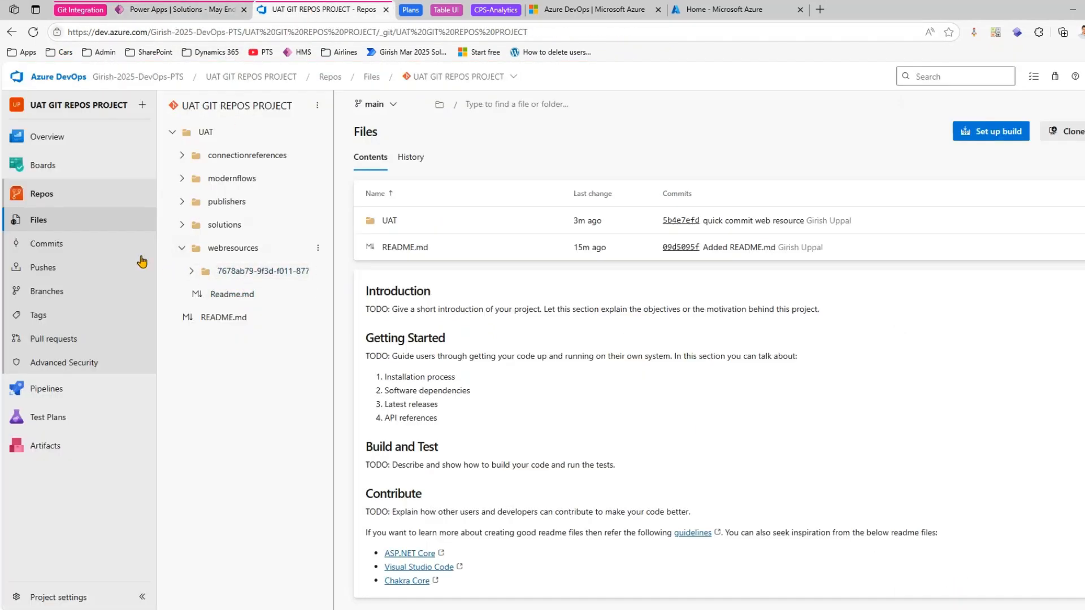
pyautogui.click(83, 252)
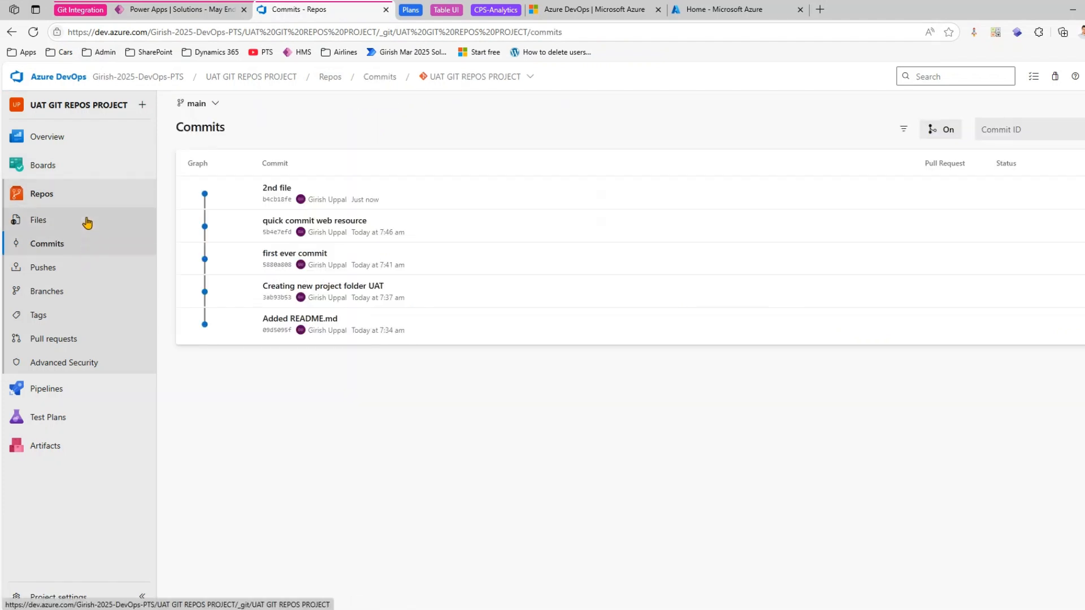
pyautogui.click(86, 222)
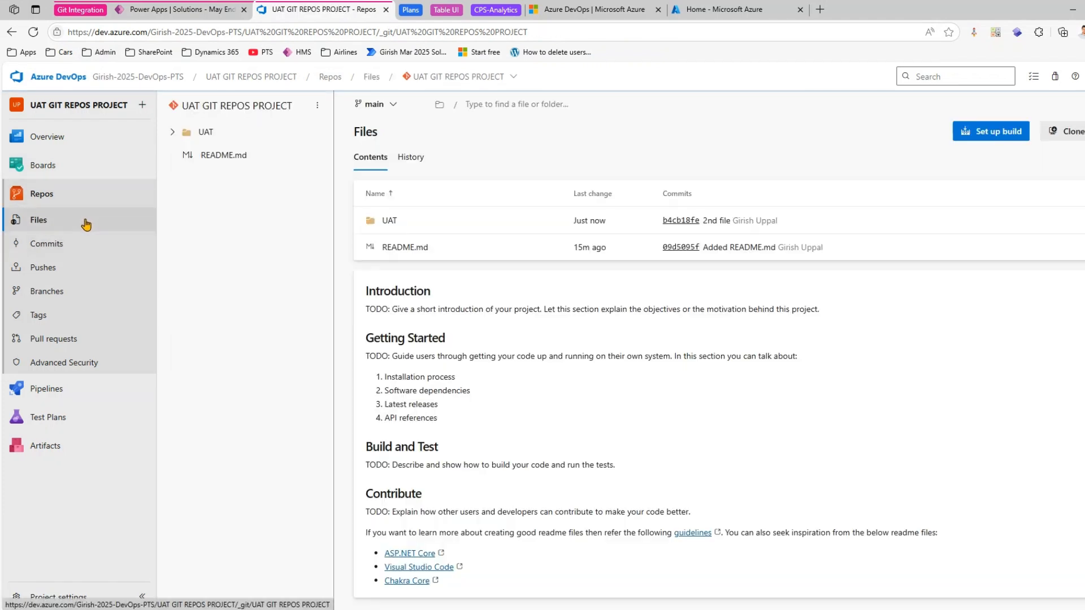
pyautogui.click(173, 132)
pyautogui.click(188, 248)
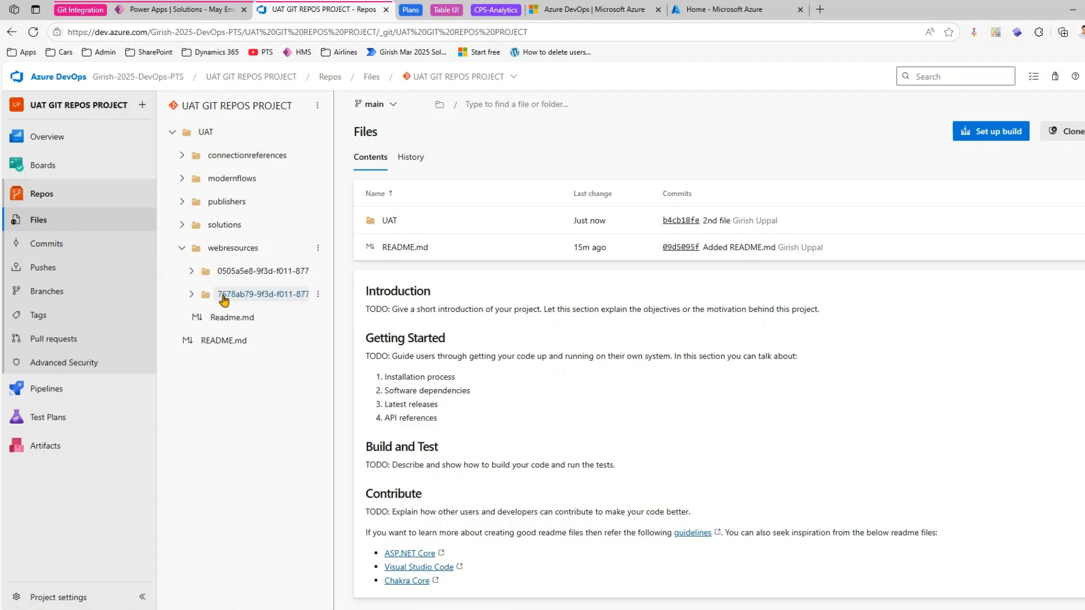
# - View the skyteam image and its webresource.yml in the 0505a5e8 web resource folder
pyautogui.click(191, 272)
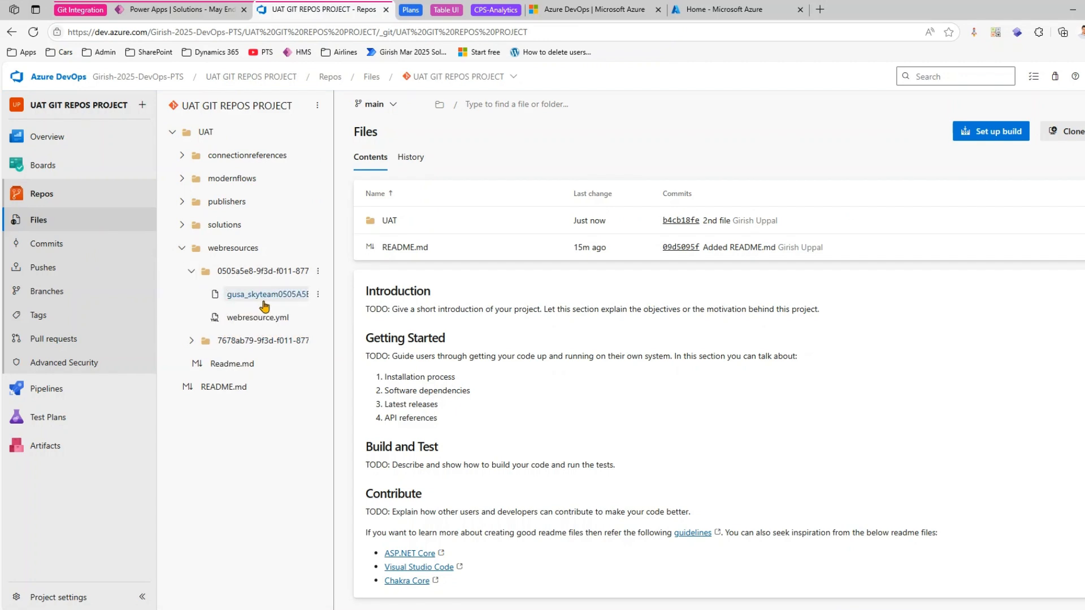
pyautogui.click(267, 295)
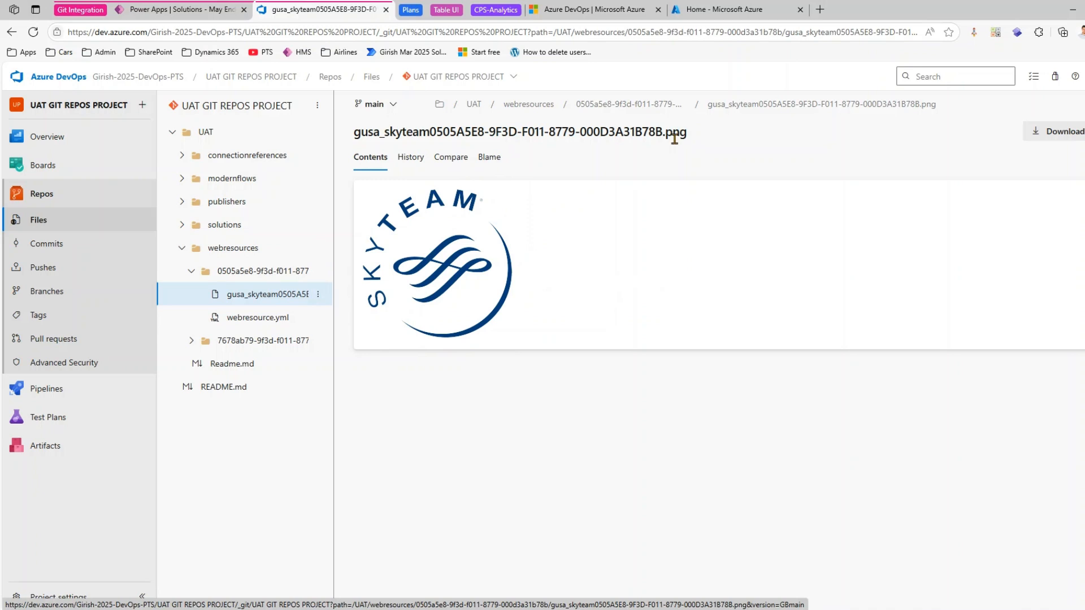
pyautogui.click(258, 319)
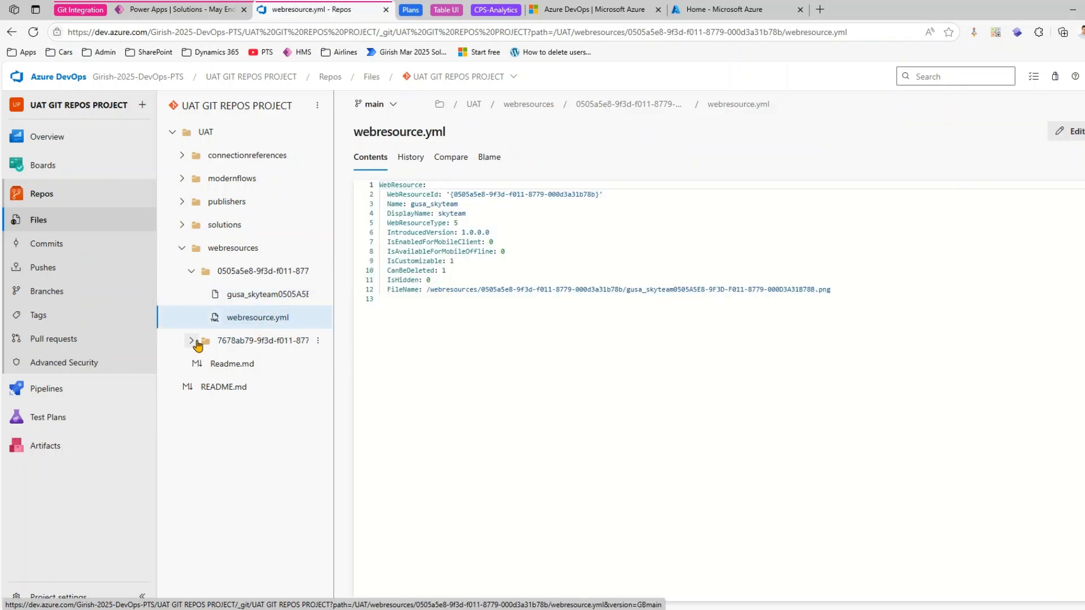
# - View the qantas image and its webresource.yml in the 7678ab79 folder, then collapse both web resource folders
pyautogui.click(192, 340)
pyautogui.click(229, 364)
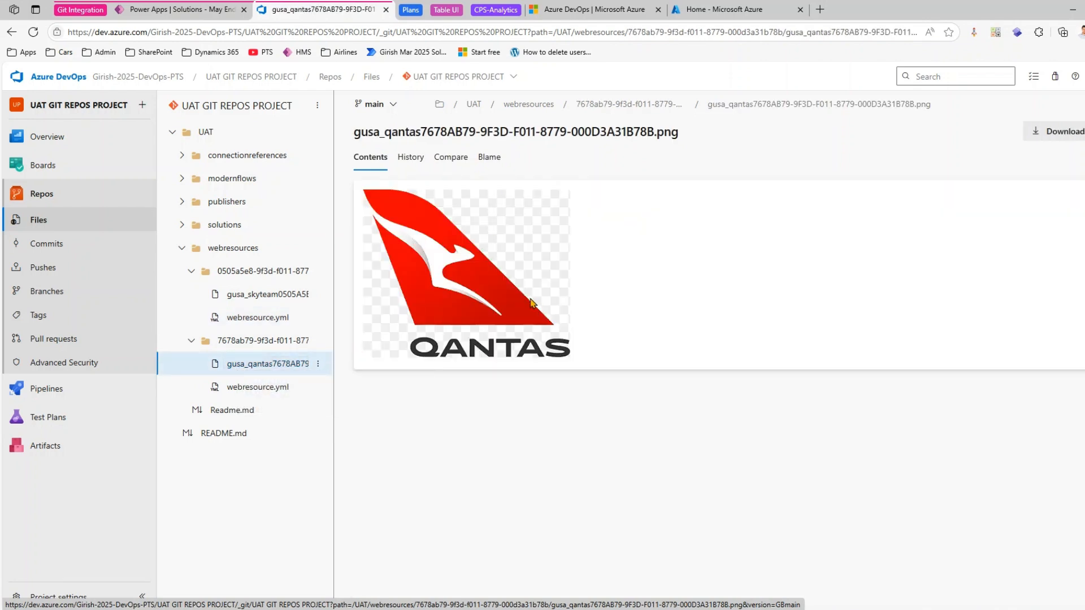
pyautogui.click(281, 389)
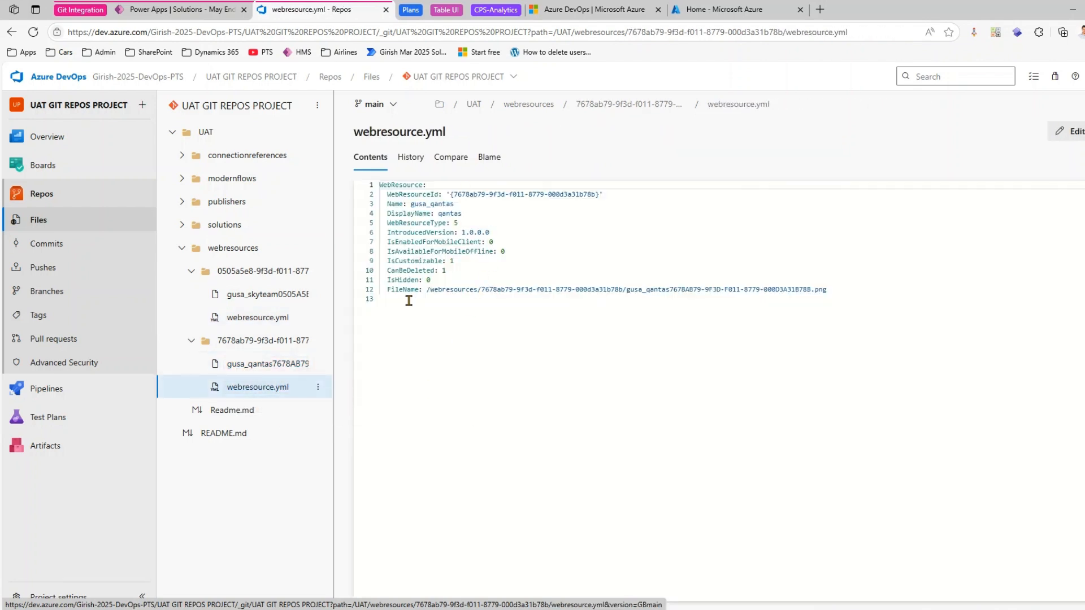
pyautogui.click(191, 271)
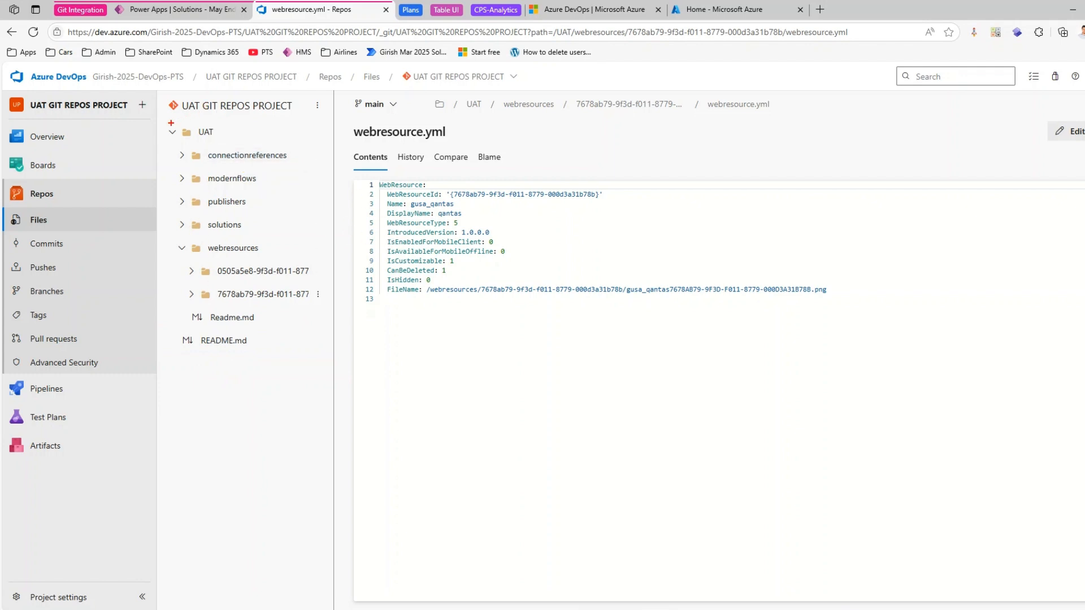
pyautogui.moveTo(164, 122); pyautogui.dragTo(226, 140)
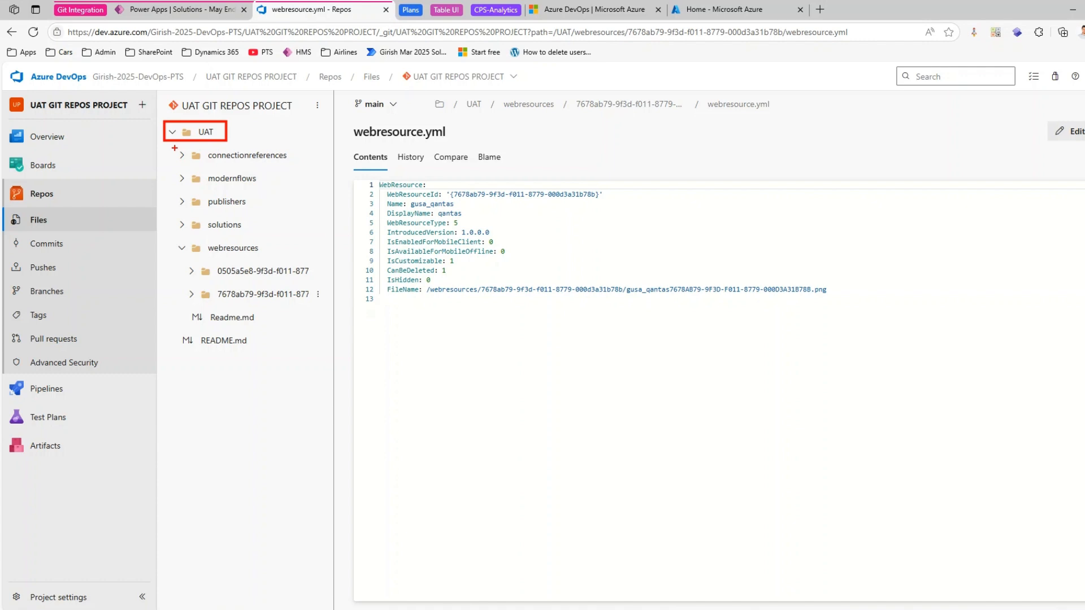
pyautogui.moveTo(174, 148)
pyautogui.mouseDown()
pyautogui.moveTo(235, 249)
pyautogui.moveTo(303, 327)
pyautogui.moveTo(339, 312)
pyautogui.mouseUp()
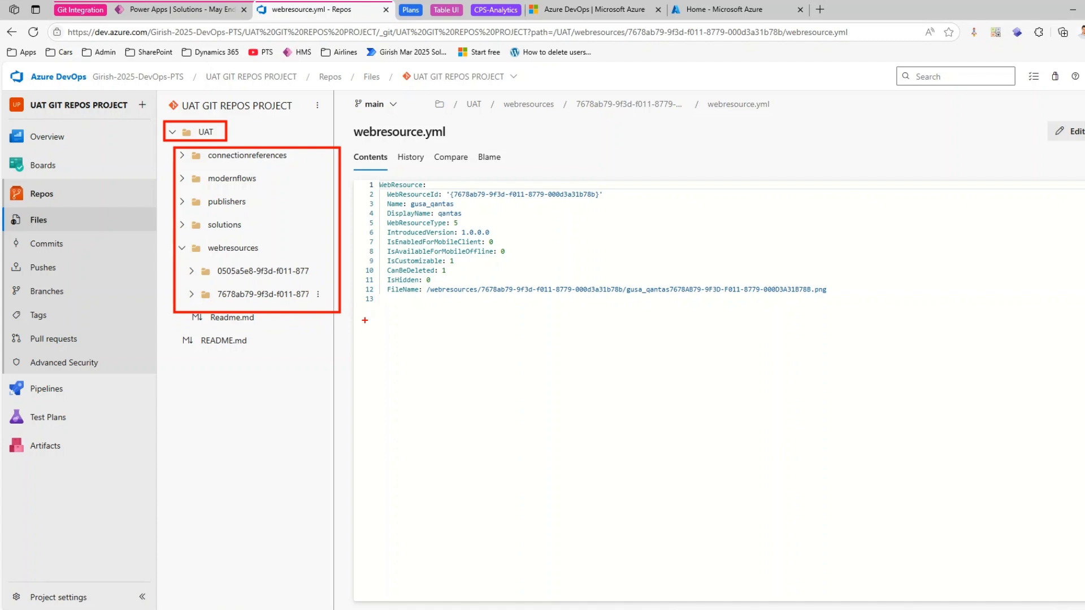
pyautogui.press('Escape')
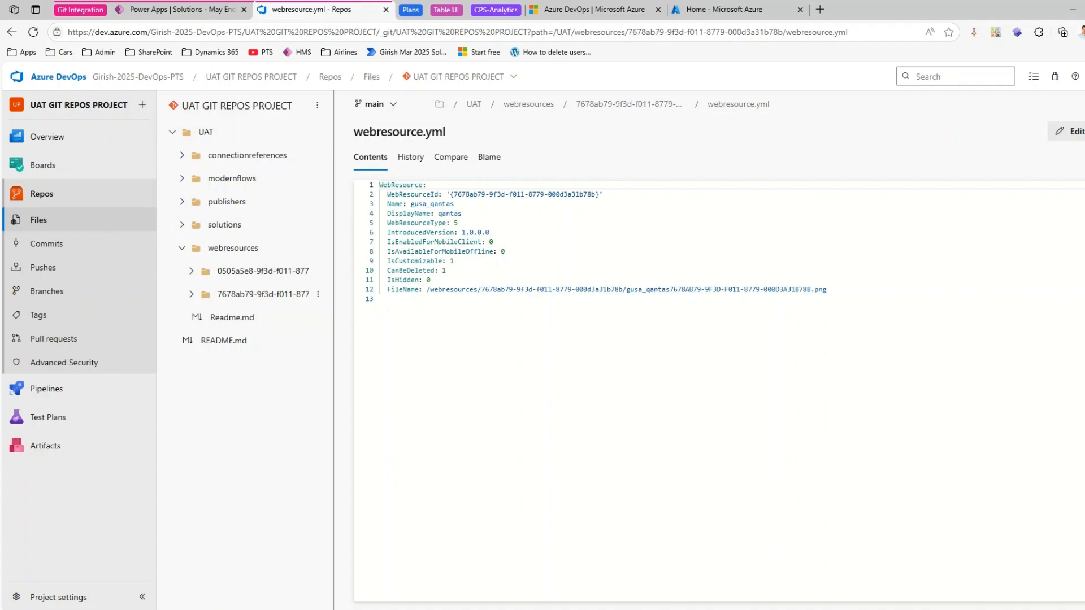